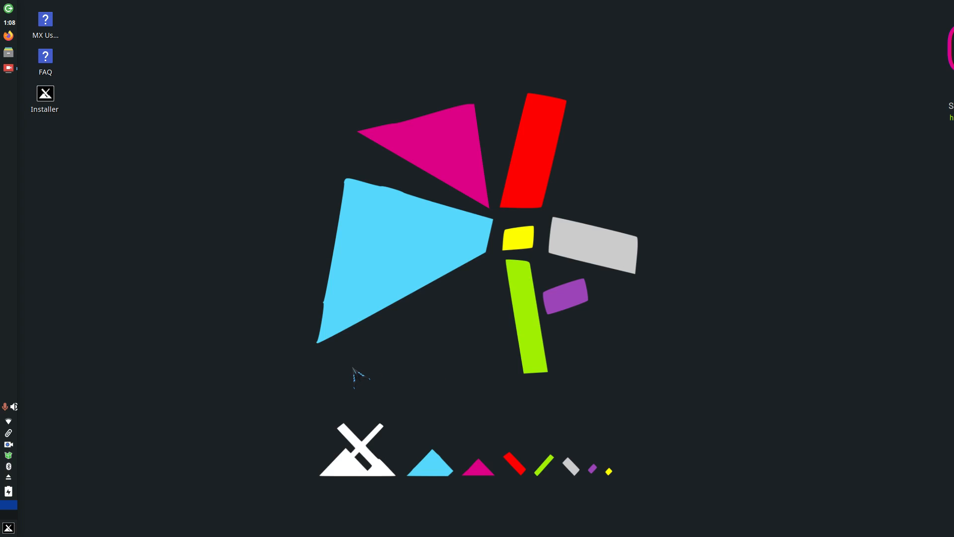
Step: Open the file manager at the home folder and move its window to the middle of the desktop
{"action": "left_click", "coordinate": [8, 51]}
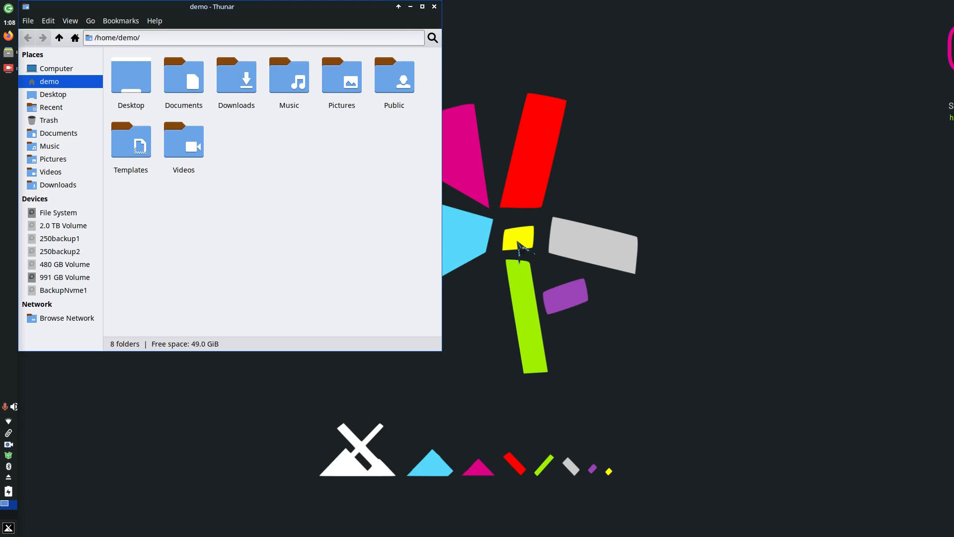
{"action": "left_click_drag", "start_coordinate": [296, 16], "coordinate": [538, 128]}
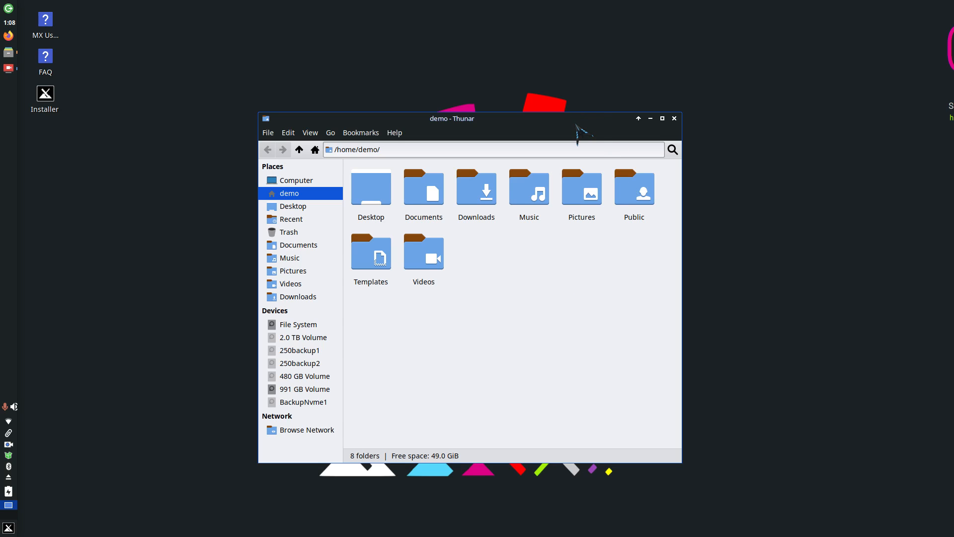
{"action": "left_click_drag", "start_coordinate": [576, 125], "coordinate": [573, 89]}
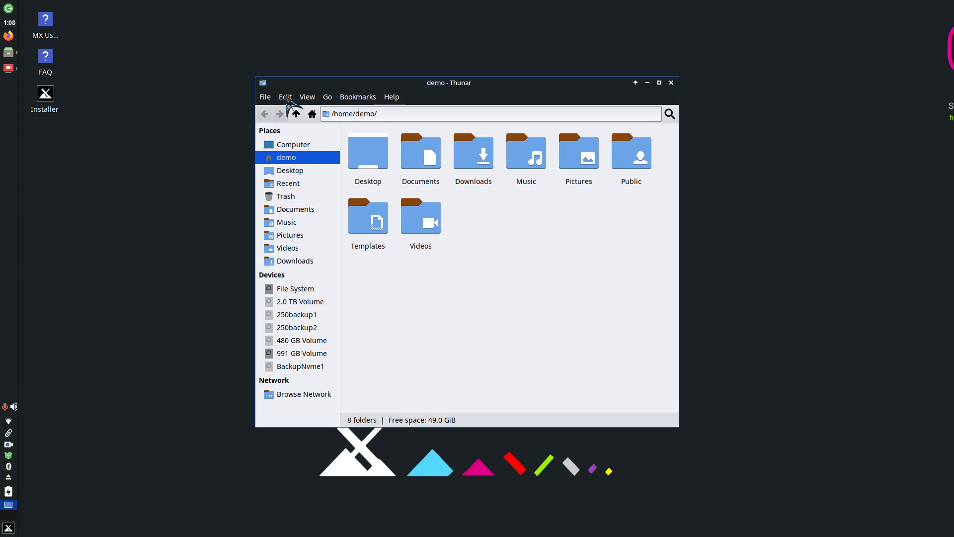
{"action": "left_click", "coordinate": [285, 98]}
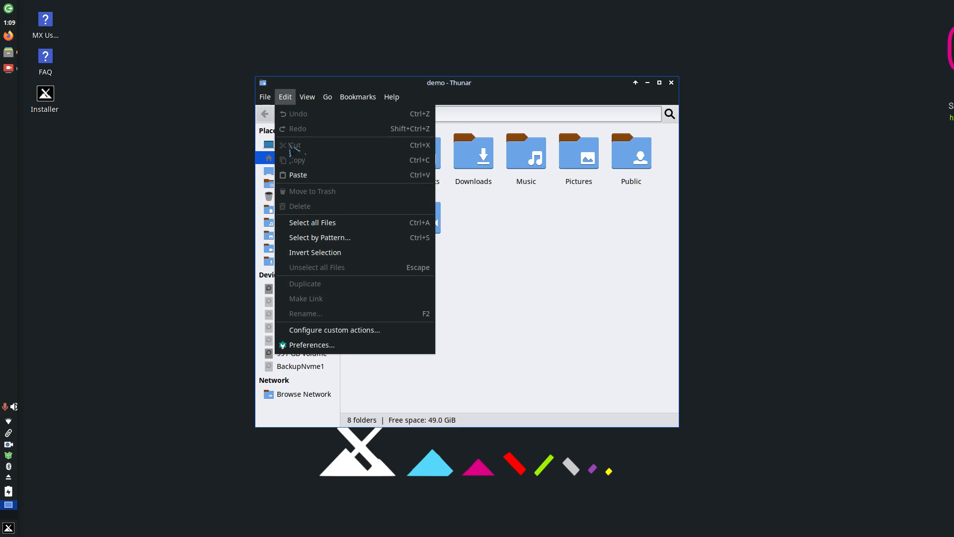
{"action": "left_click", "coordinate": [329, 346]}
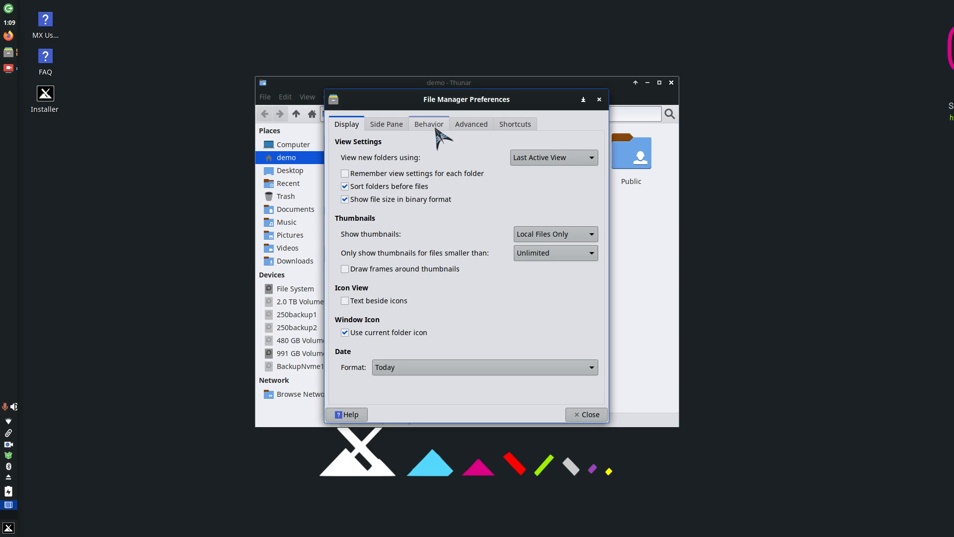
{"action": "left_click", "coordinate": [600, 99]}
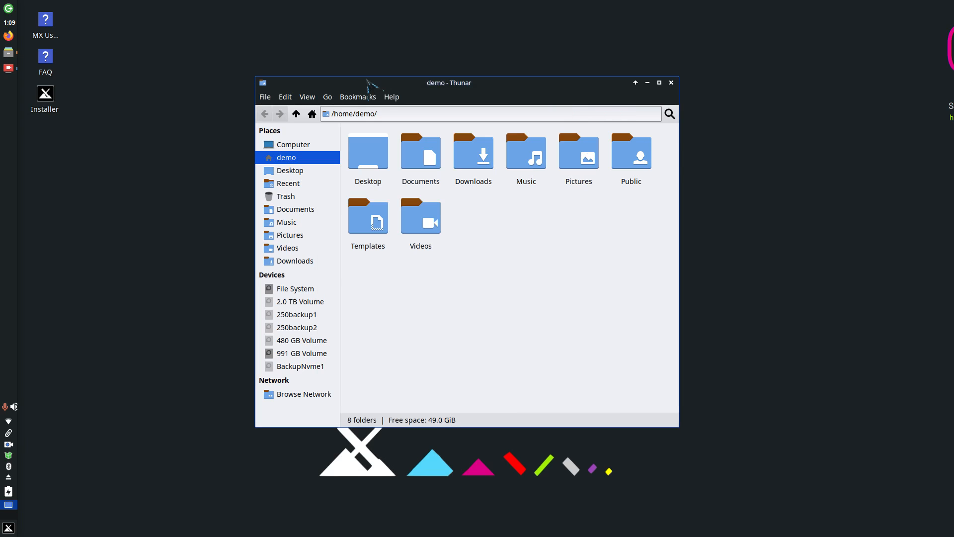
Step: Set the file manager's navigation behavior to double click to activate items, and close the preferences
{"action": "left_click", "coordinate": [287, 99]}
{"action": "left_click", "coordinate": [317, 346]}
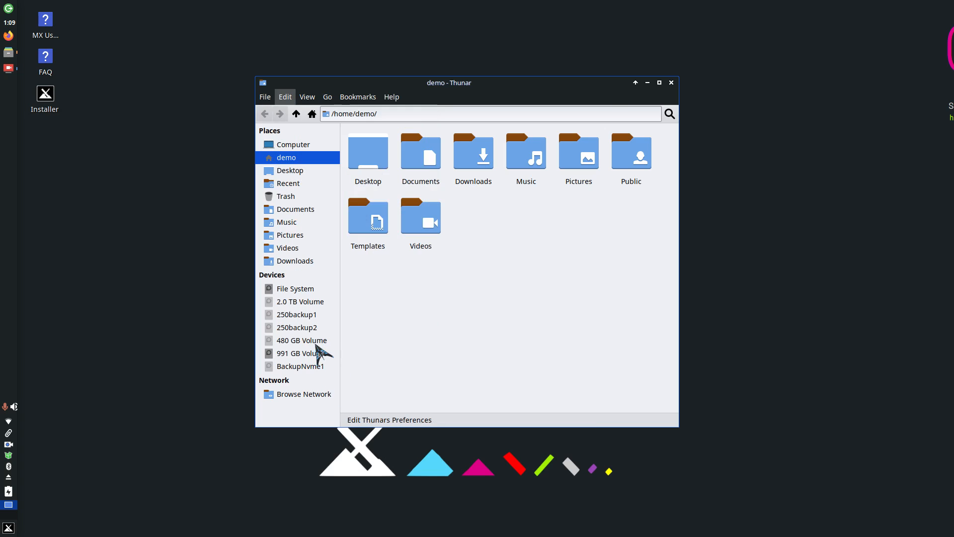
{"action": "left_click", "coordinate": [431, 124]}
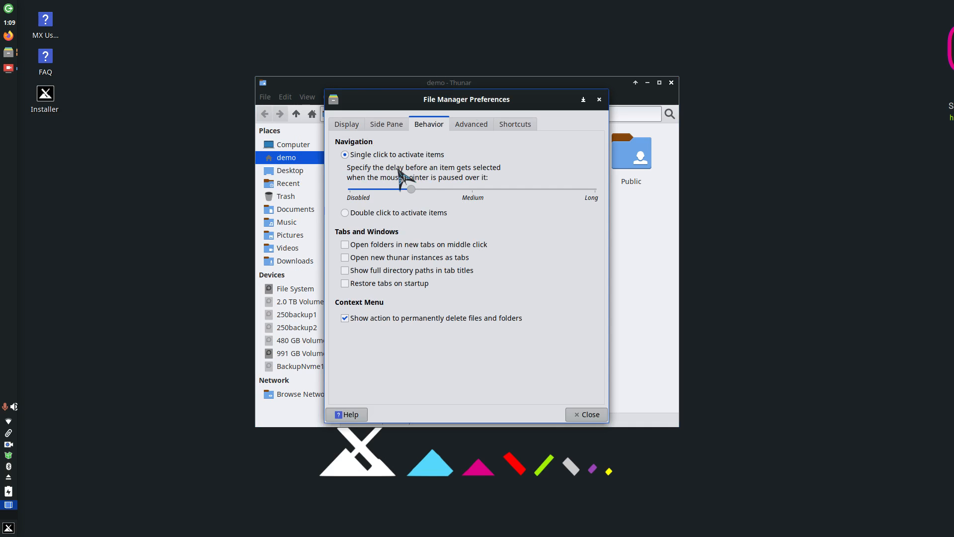
{"action": "left_click", "coordinate": [355, 217]}
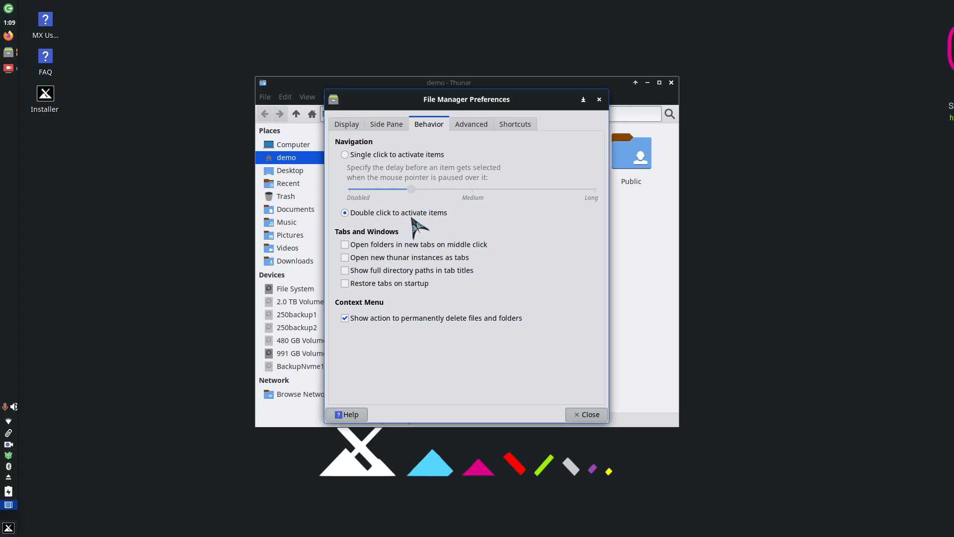
{"action": "left_click", "coordinate": [592, 414]}
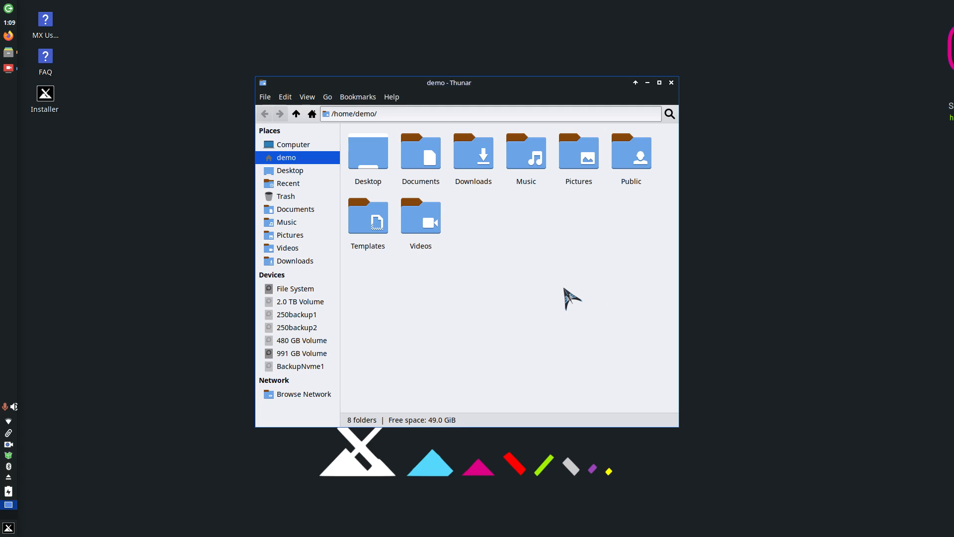
Step: Review the file manager's view options and preview the home folder's icons at larger and smaller zoom levels
{"action": "left_click", "coordinate": [307, 97]}
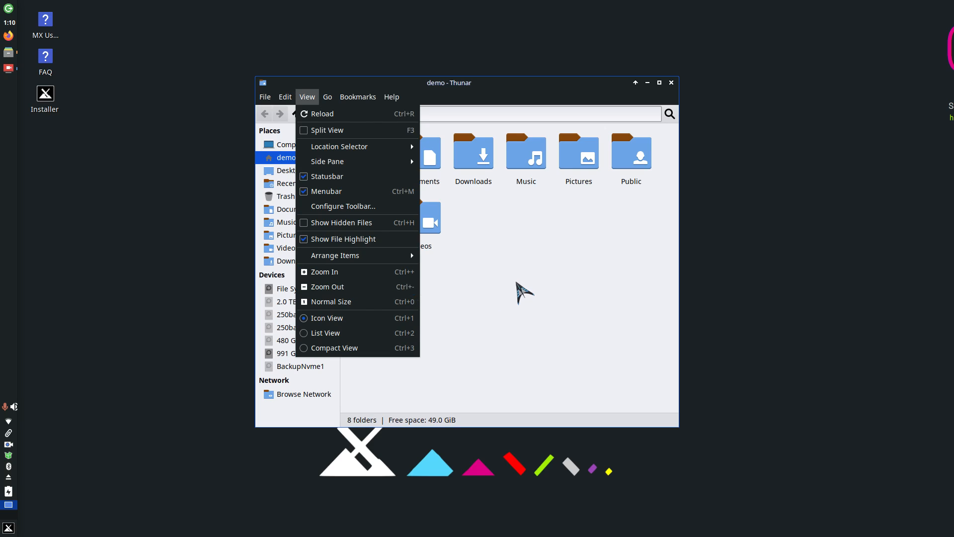
{"action": "left_click", "coordinate": [536, 260]}
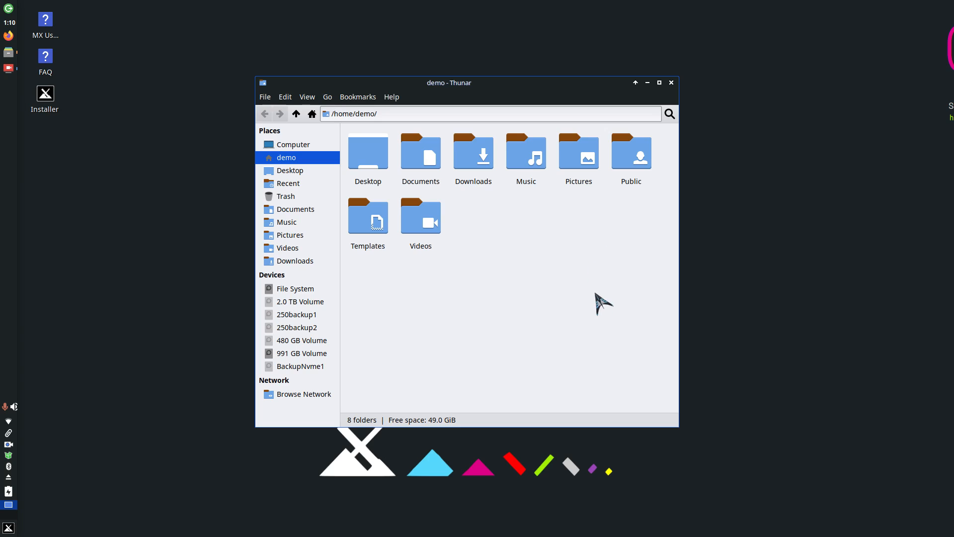
{"action": "scroll", "coordinate": [599, 308], "scroll_direction": "up", "scroll_amount": 5, "text": "ctrl"}
{"action": "scroll", "coordinate": [599, 313], "scroll_direction": "down", "scroll_amount": 5, "text": "ctrl"}
{"action": "scroll", "coordinate": [601, 316], "scroll_direction": "down", "scroll_amount": 3, "text": "ctrl"}
{"action": "scroll", "coordinate": [598, 318], "scroll_direction": "up", "scroll_amount": 3, "text": "ctrl"}
{"action": "scroll", "coordinate": [598, 318], "scroll_direction": "up", "scroll_amount": 2, "text": "ctrl"}
{"action": "scroll", "coordinate": [598, 318], "scroll_direction": "down", "scroll_amount": 4, "text": "ctrl"}
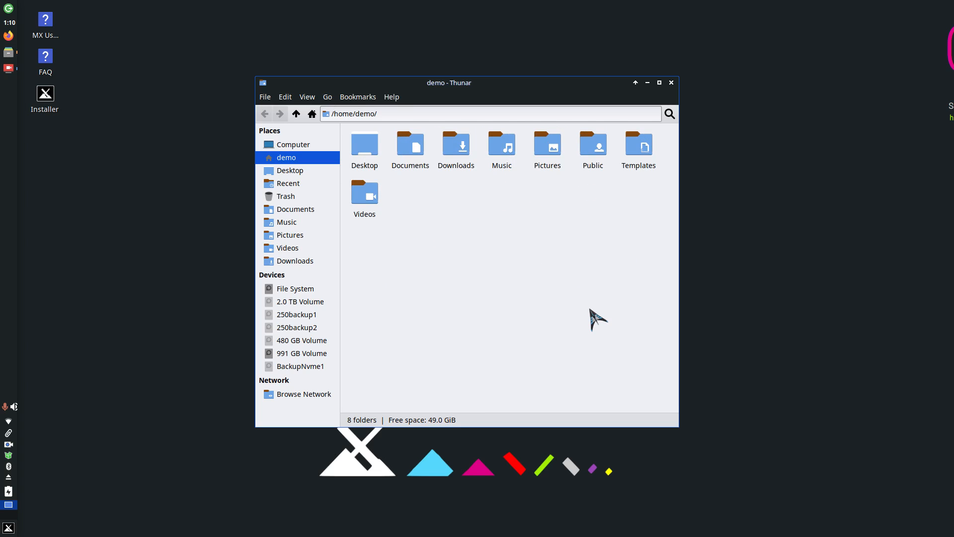
{"action": "scroll", "coordinate": [598, 318], "scroll_direction": "up", "scroll_amount": 2, "text": "ctrl"}
{"action": "scroll", "coordinate": [598, 318], "scroll_direction": "down", "scroll_amount": 1, "text": "ctrl"}
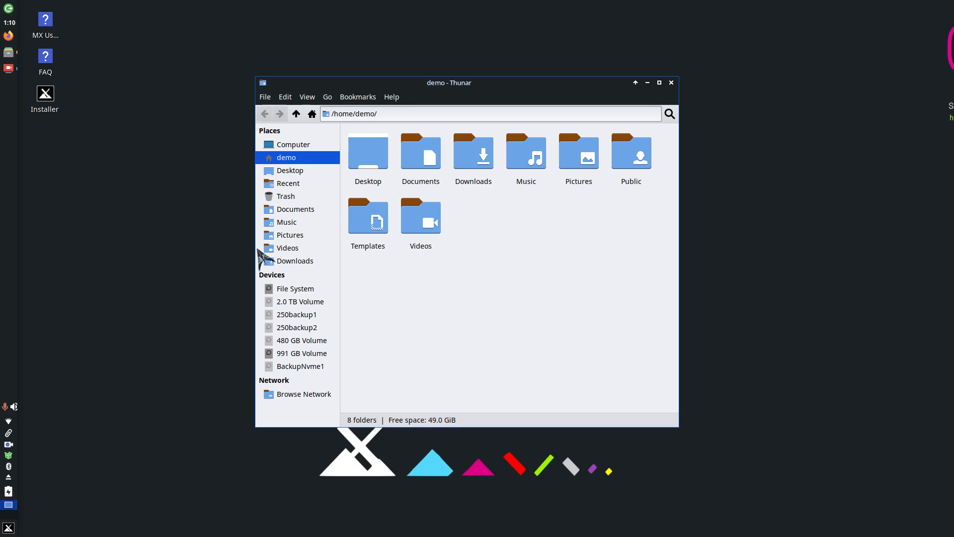
Step: Open the WallPaper folder inside Pictures and browse its images with enlarged thumbnails
{"action": "left_click", "coordinate": [332, 236]}
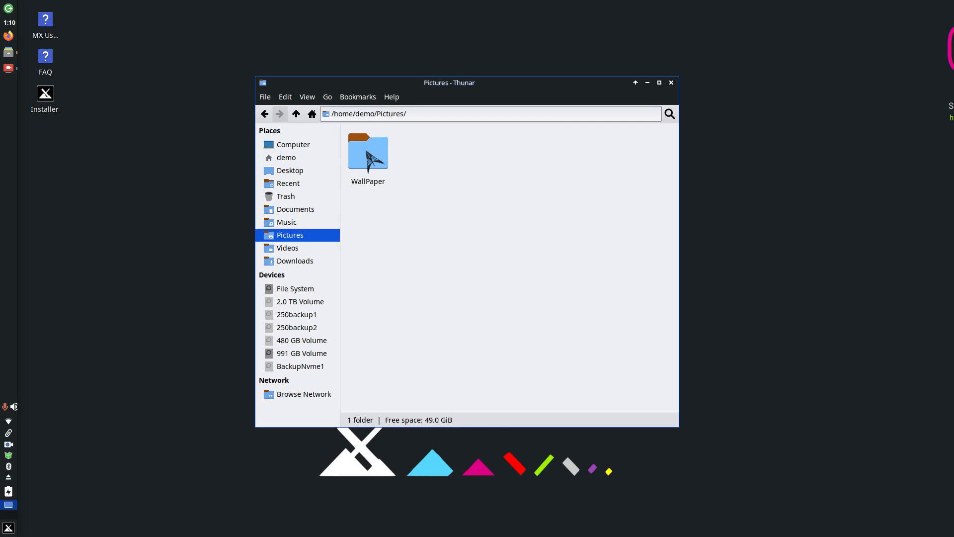
{"action": "double_click", "coordinate": [371, 155]}
{"action": "scroll", "coordinate": [565, 257], "scroll_direction": "down", "scroll_amount": 2, "text": "ctrl"}
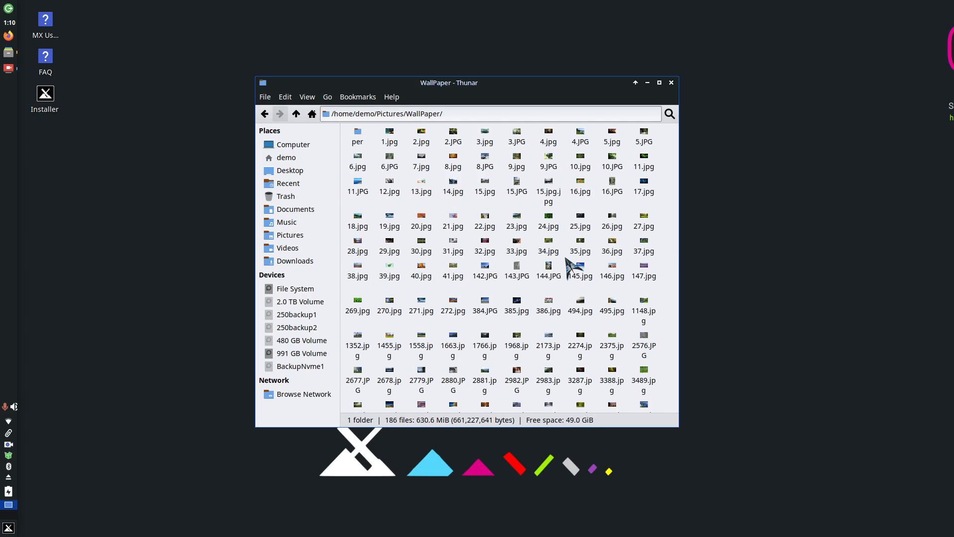
{"action": "scroll", "coordinate": [567, 259], "scroll_direction": "up", "scroll_amount": 5, "text": "ctrl"}
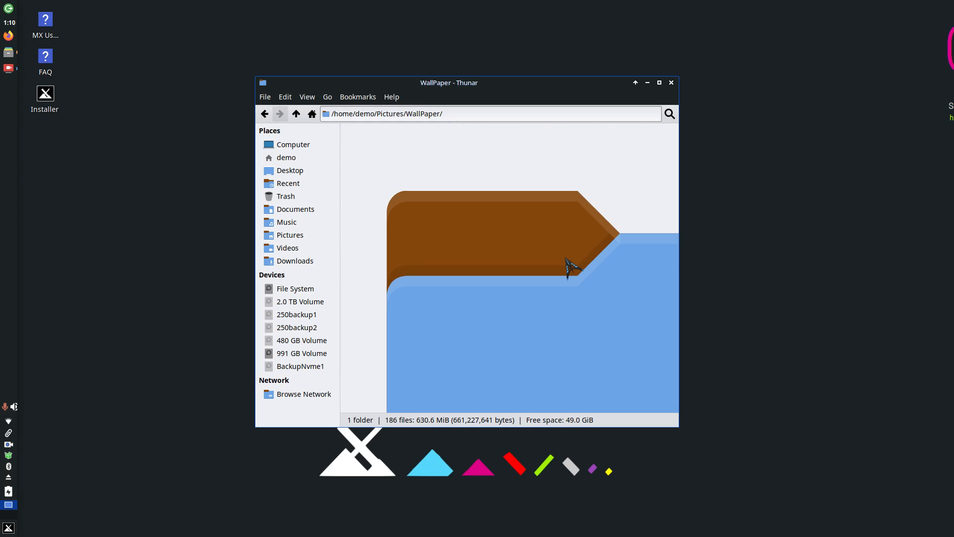
{"action": "scroll", "coordinate": [571, 267], "scroll_direction": "down", "scroll_amount": 2, "text": "ctrl"}
{"action": "scroll", "coordinate": [649, 248], "scroll_direction": "down", "scroll_amount": 8}
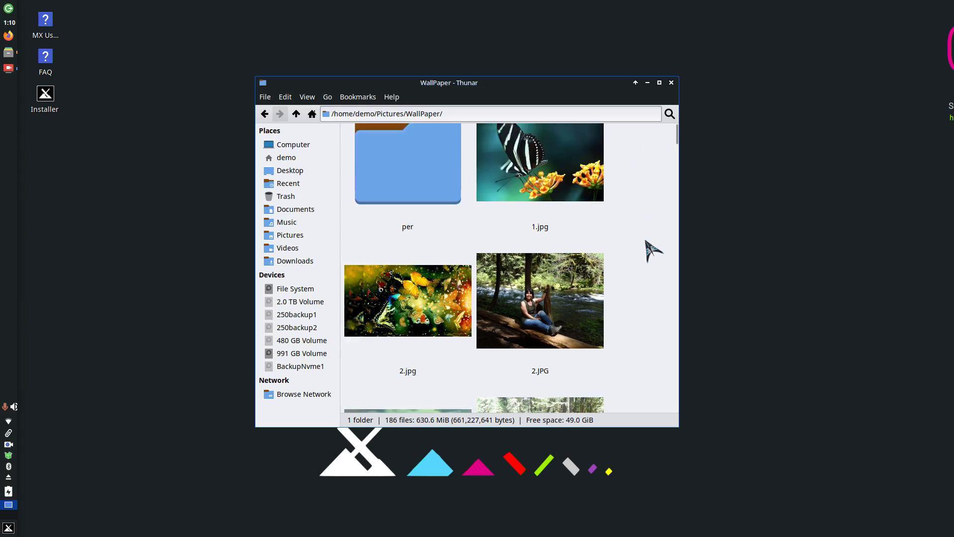
{"action": "scroll", "coordinate": [643, 222], "scroll_direction": "down", "scroll_amount": 7}
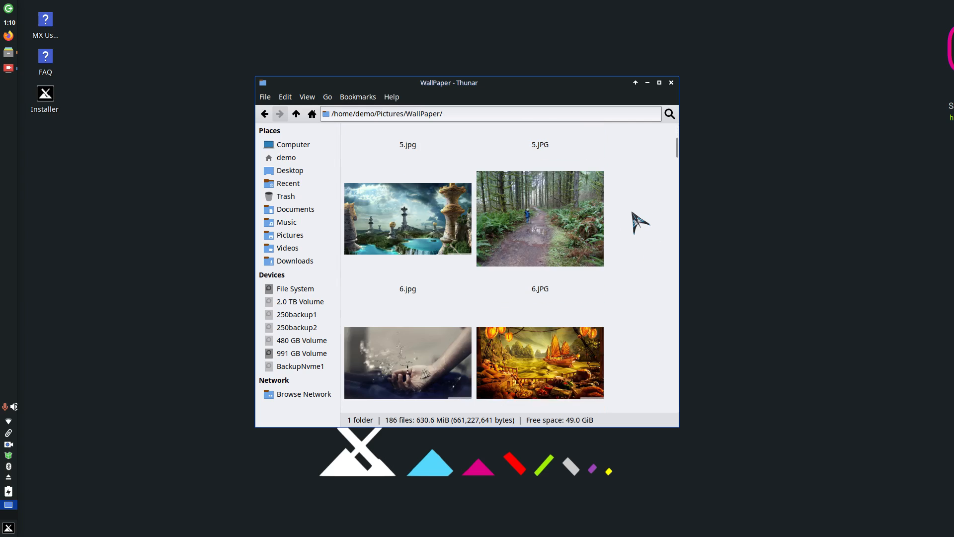
Step: View the drives listed for the computer and return to the demo home folder
{"action": "left_click", "coordinate": [286, 146]}
{"action": "left_click", "coordinate": [286, 157]}
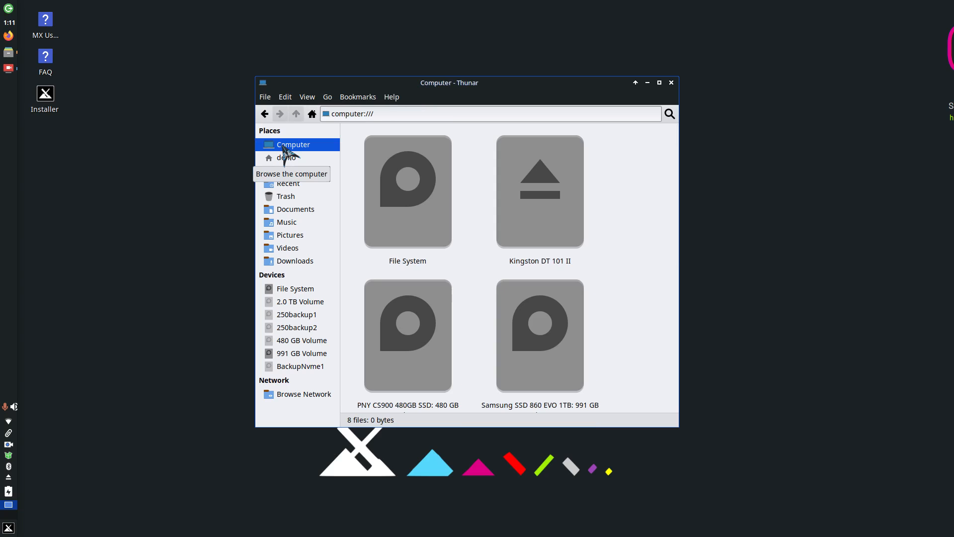
{"action": "left_click", "coordinate": [287, 158]}
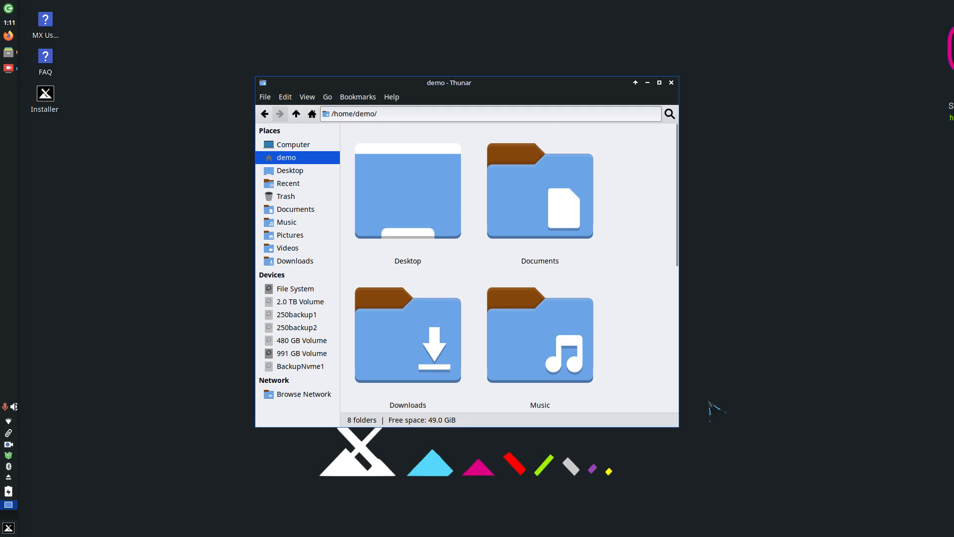
Step: Reposition and enlarge the file manager window, reducing the icons by two zoom levels so all home folders fit in one row
{"action": "left_click_drag", "start_coordinate": [682, 436], "coordinate": [807, 490]}
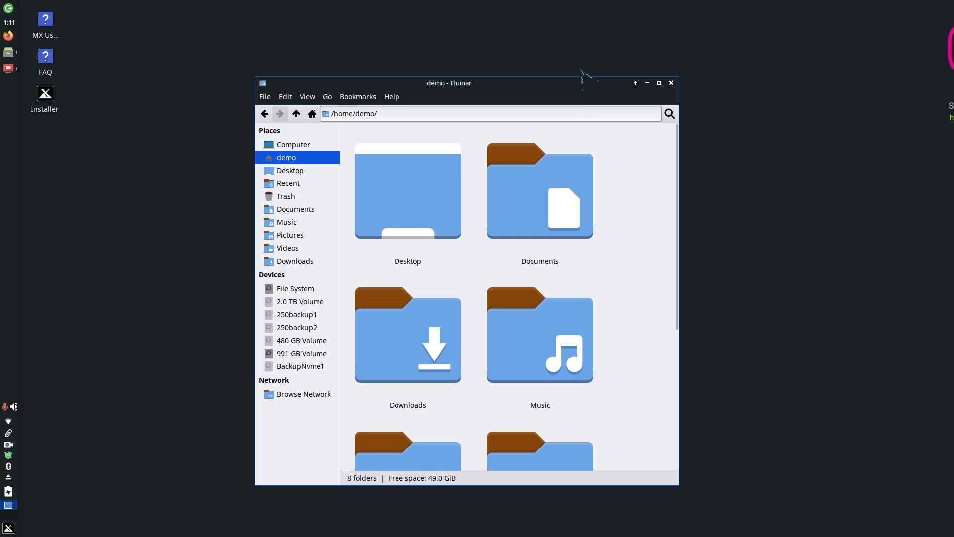
{"action": "left_click_drag", "start_coordinate": [573, 88], "coordinate": [568, 30]}
{"action": "key", "text": "ctrl+minus"}
{"action": "key", "text": "ctrl+minus"}
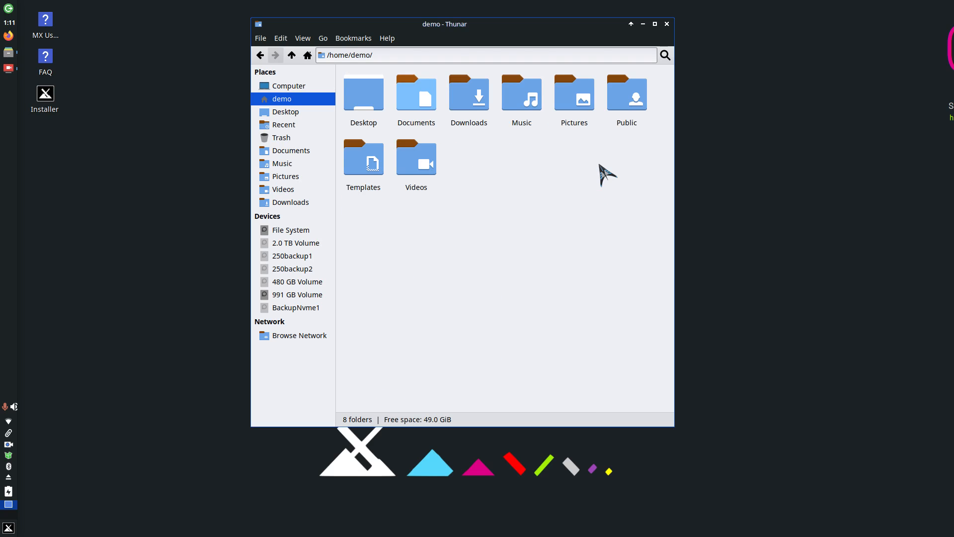
{"action": "right_click", "coordinate": [543, 27]}
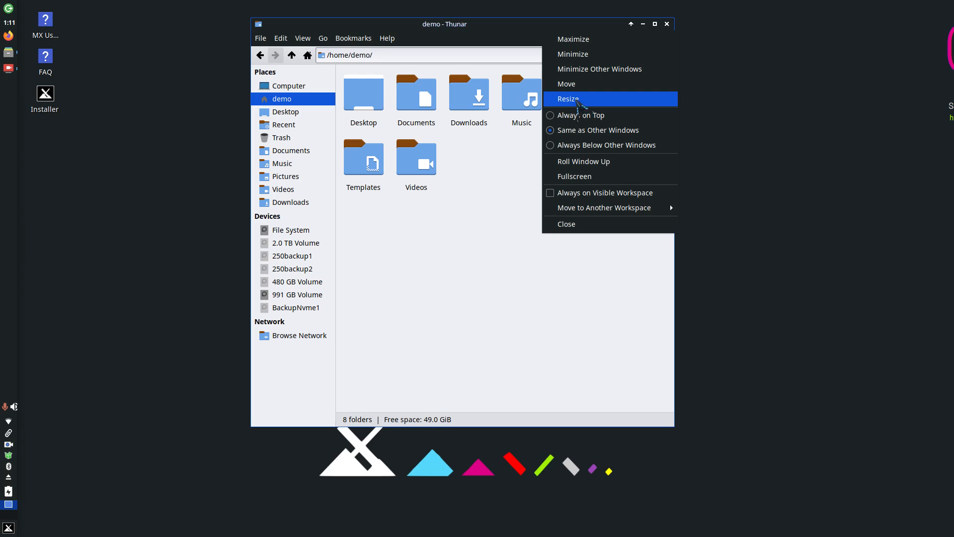
{"action": "left_click", "coordinate": [568, 99]}
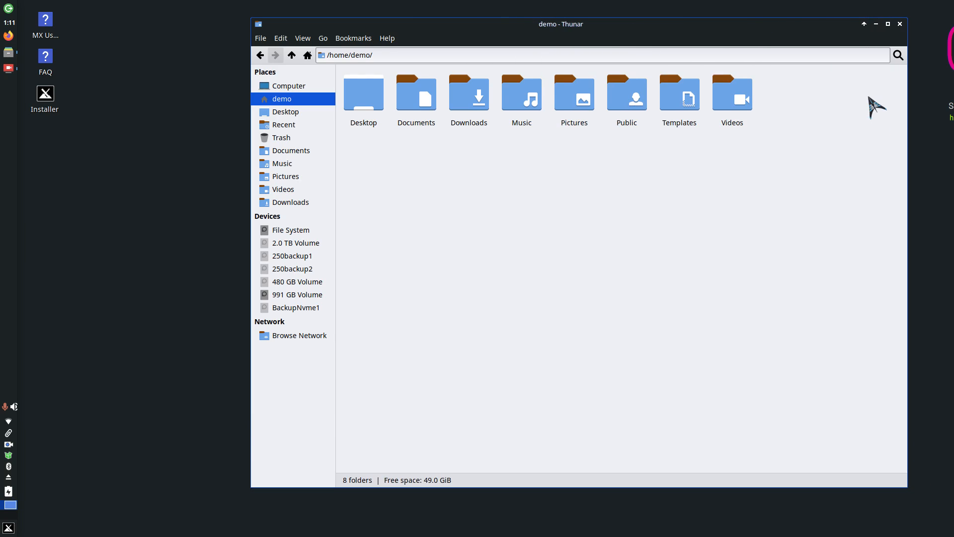
Step: Check the file manager's version information and close the About dialog
{"action": "left_click", "coordinate": [387, 38]}
{"action": "left_click", "coordinate": [393, 68]}
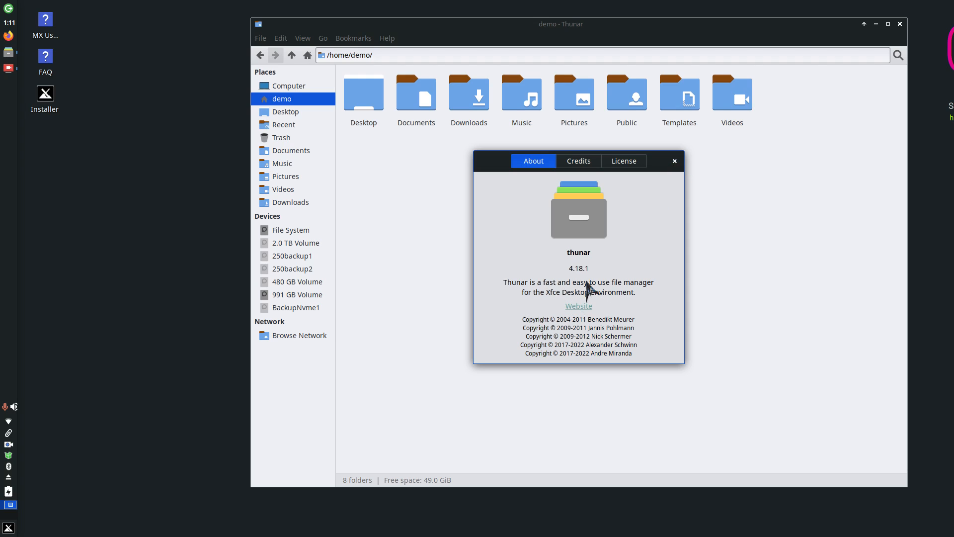
{"action": "left_click", "coordinate": [674, 161]}
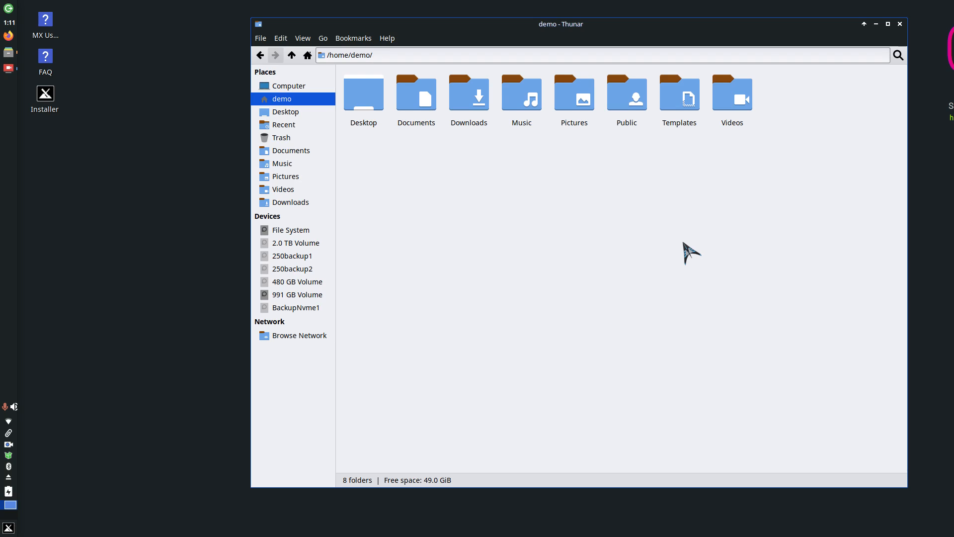
Step: Mount the backup5 and backup4 volumes and close the separate windows opened for them
{"action": "left_click_drag", "start_coordinate": [749, 29], "coordinate": [672, 22]}
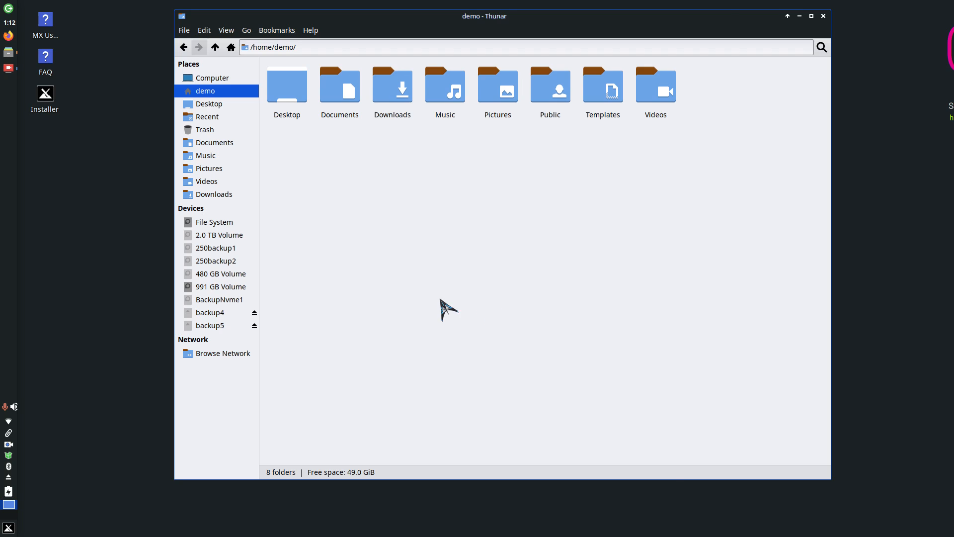
{"action": "left_click", "coordinate": [209, 324]}
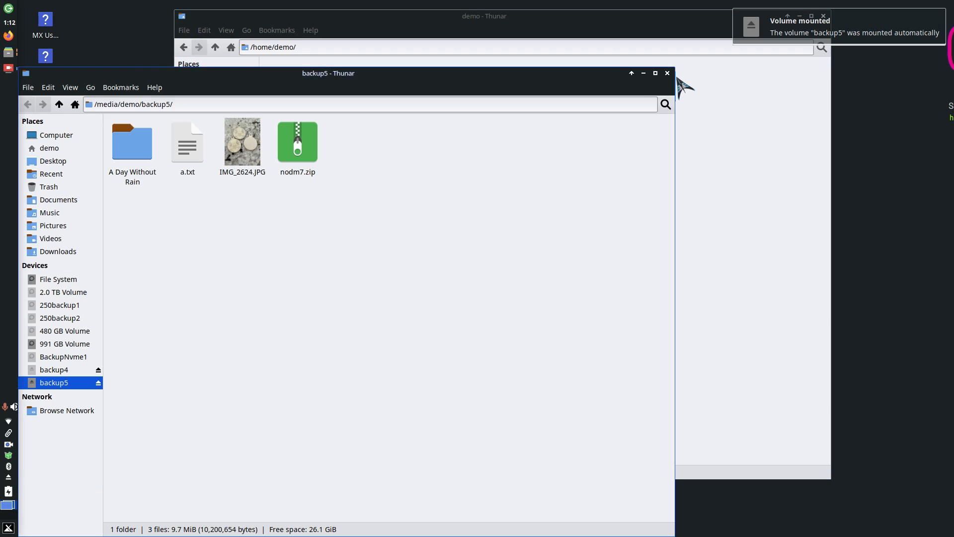
{"action": "left_click", "coordinate": [668, 73]}
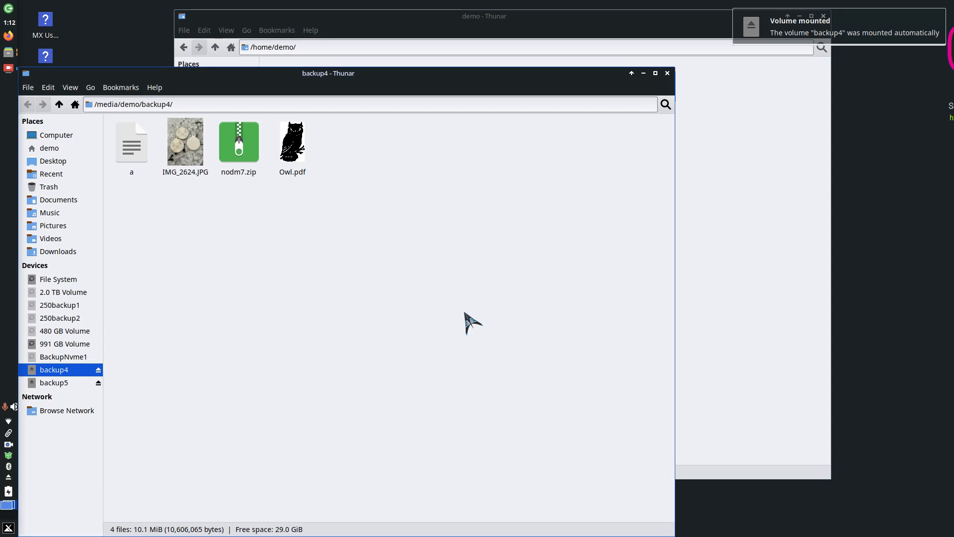
{"action": "left_click", "coordinate": [668, 73]}
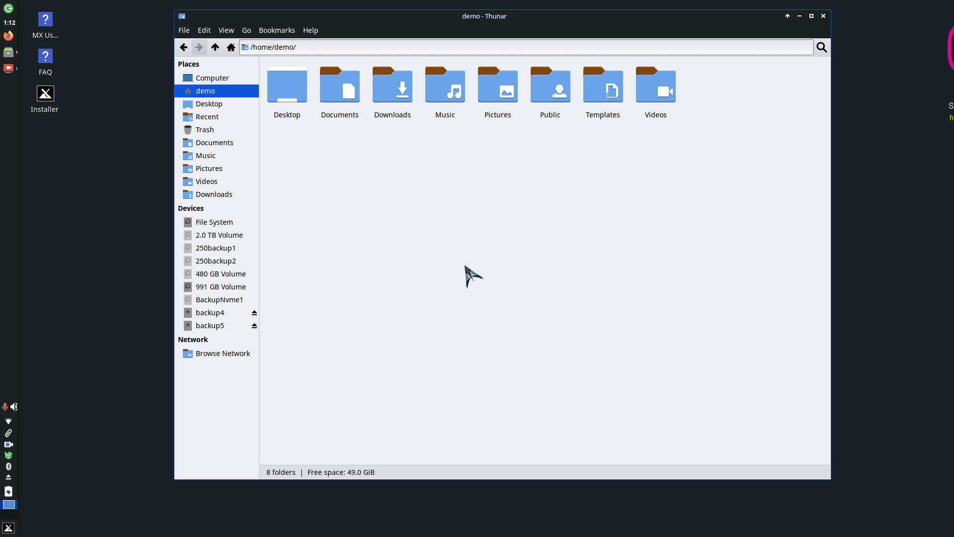
Step: Open the backup4 volume, select Owl.pdf and examine the actions available for the file
{"action": "left_click", "coordinate": [202, 316]}
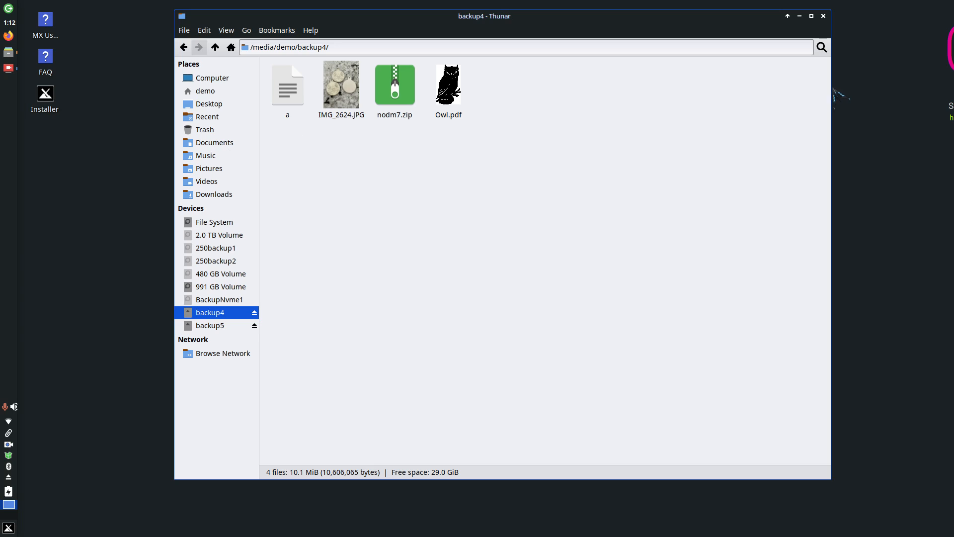
{"action": "left_click", "coordinate": [453, 86]}
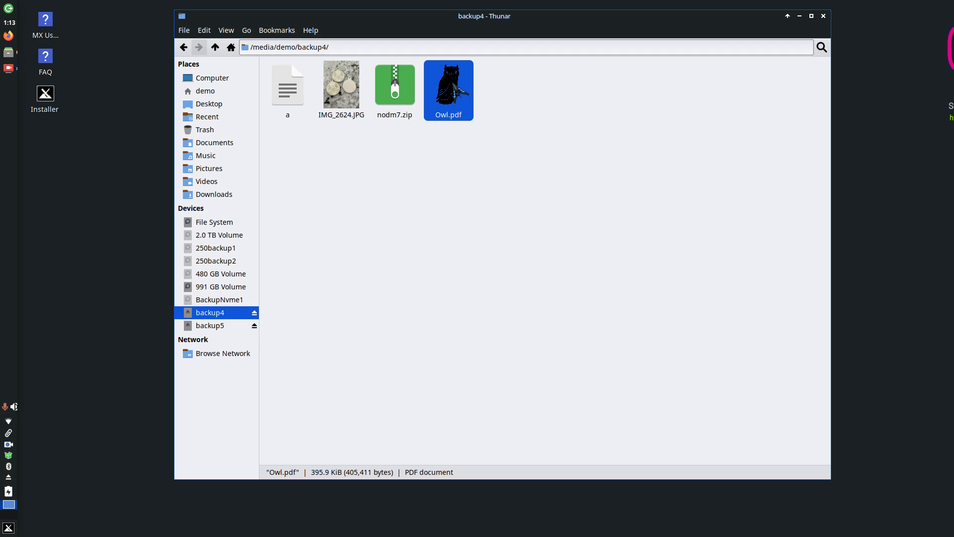
{"action": "right_click", "coordinate": [452, 83]}
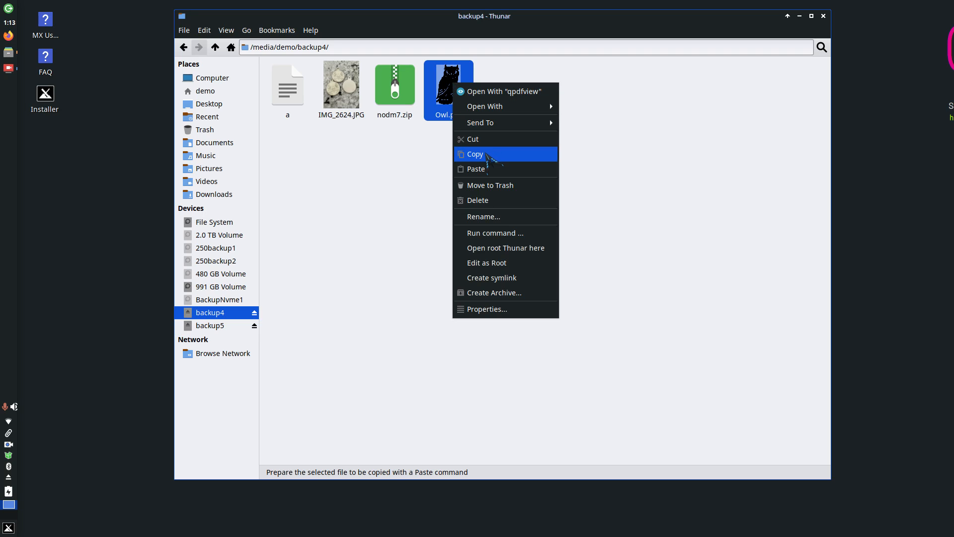
{"action": "left_click", "coordinate": [696, 175]}
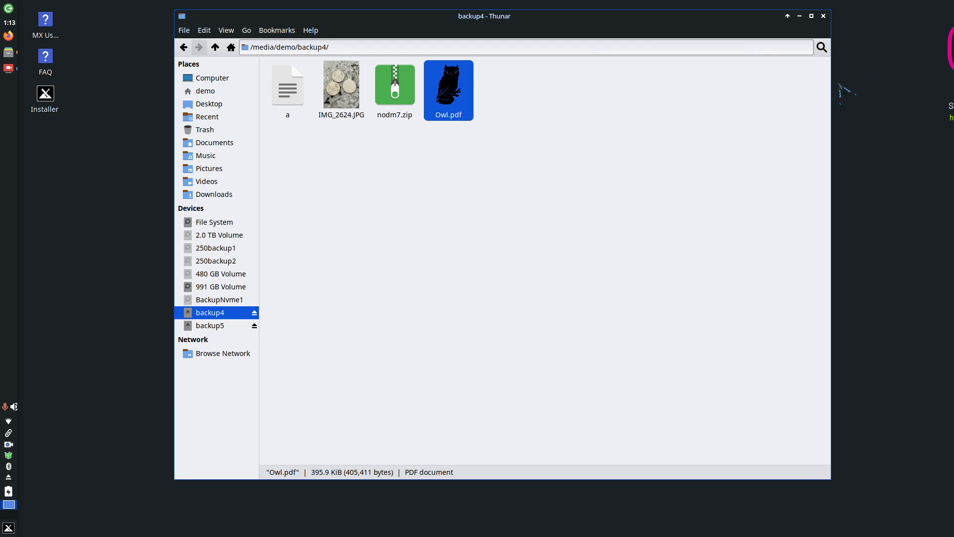
Step: Resize the backup4 window to about half the desktop width and move it aside to free space for another window
{"action": "right_click", "coordinate": [692, 19]}
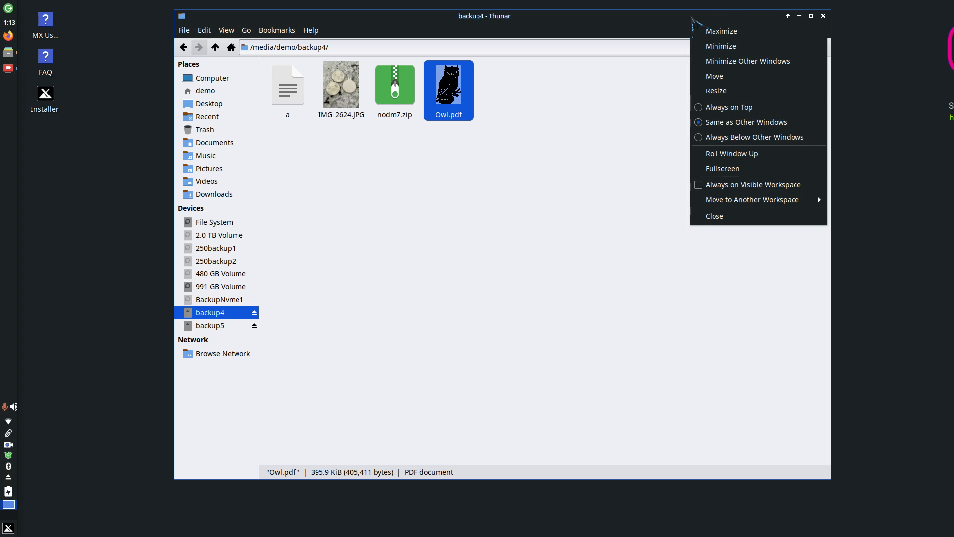
{"action": "left_click", "coordinate": [726, 91]}
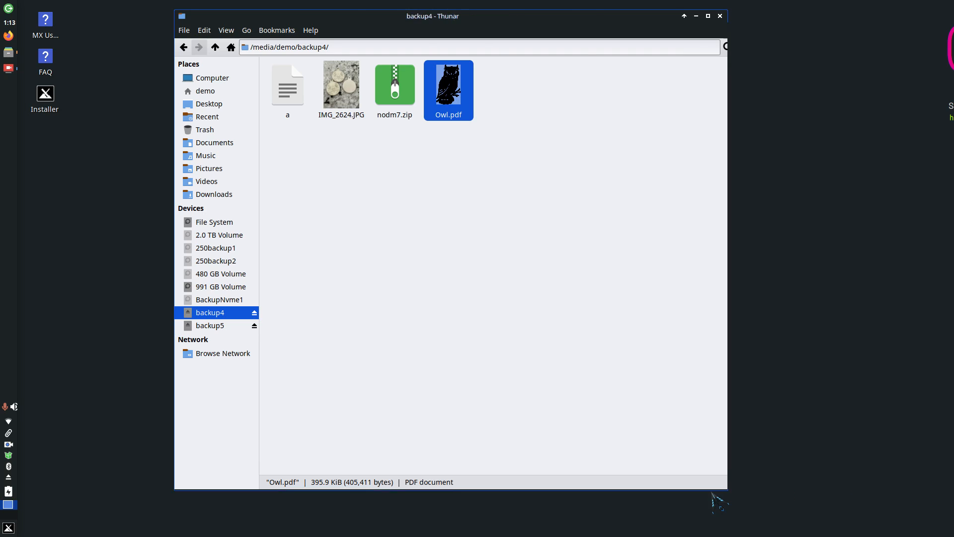
{"action": "left_click", "coordinate": [606, 489]}
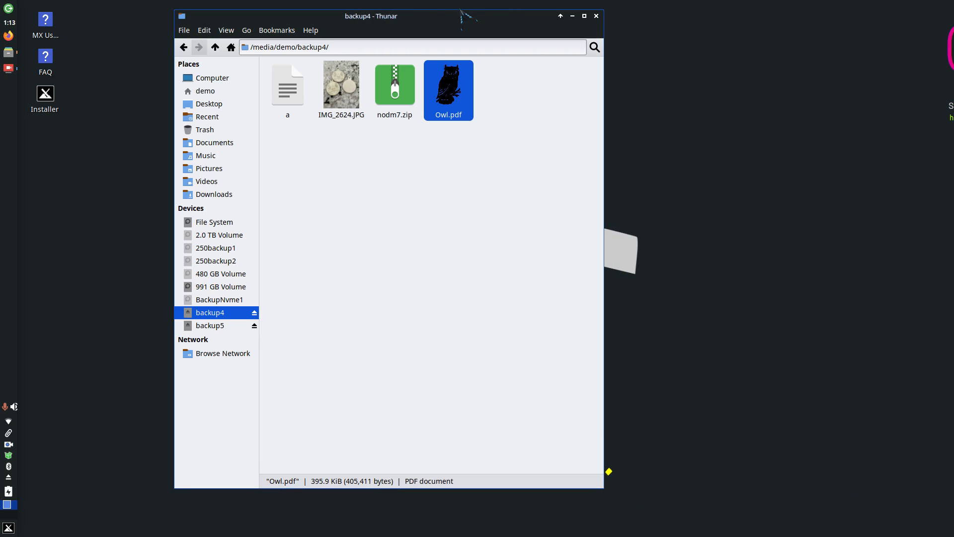
{"action": "left_click_drag", "start_coordinate": [444, 25], "coordinate": [741, 29]}
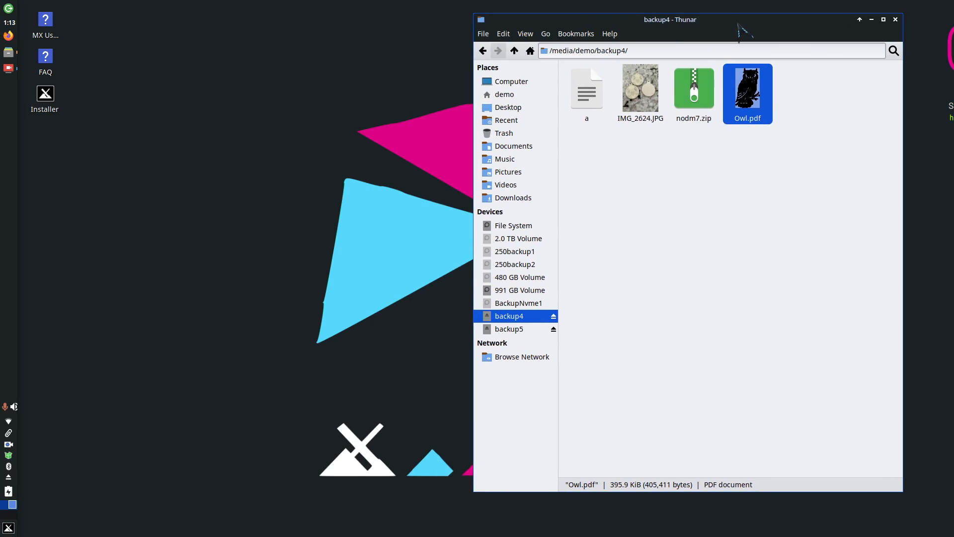
Step: Open a second file manager window, show the Documents folder in it and copy Owl.pdf there from backup4
{"action": "left_click", "coordinate": [481, 34]}
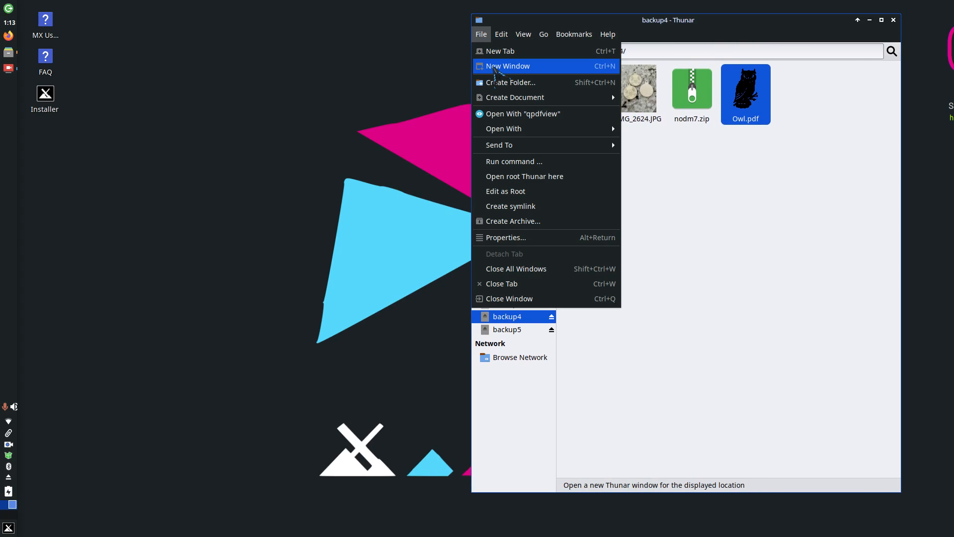
{"action": "mouse_move", "coordinate": [499, 38]}
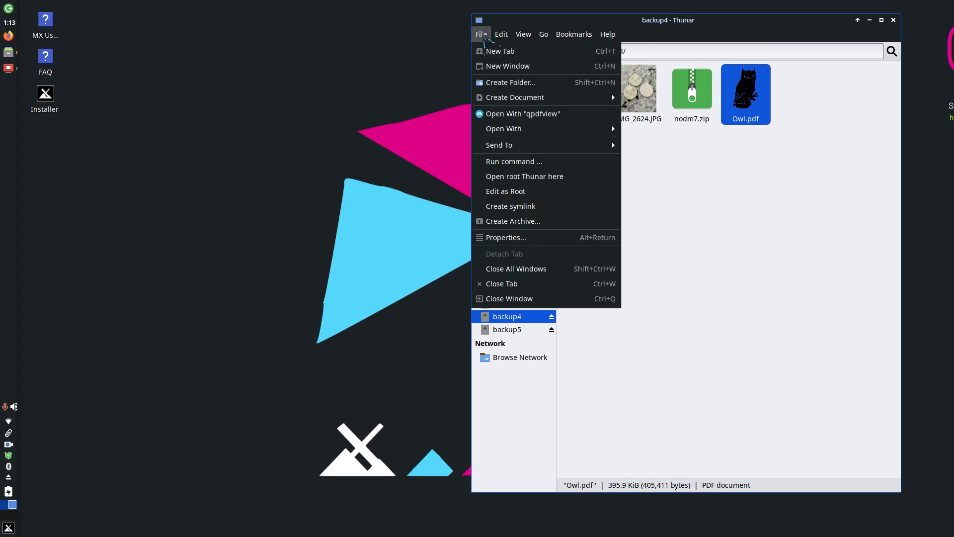
{"action": "left_click", "coordinate": [497, 66]}
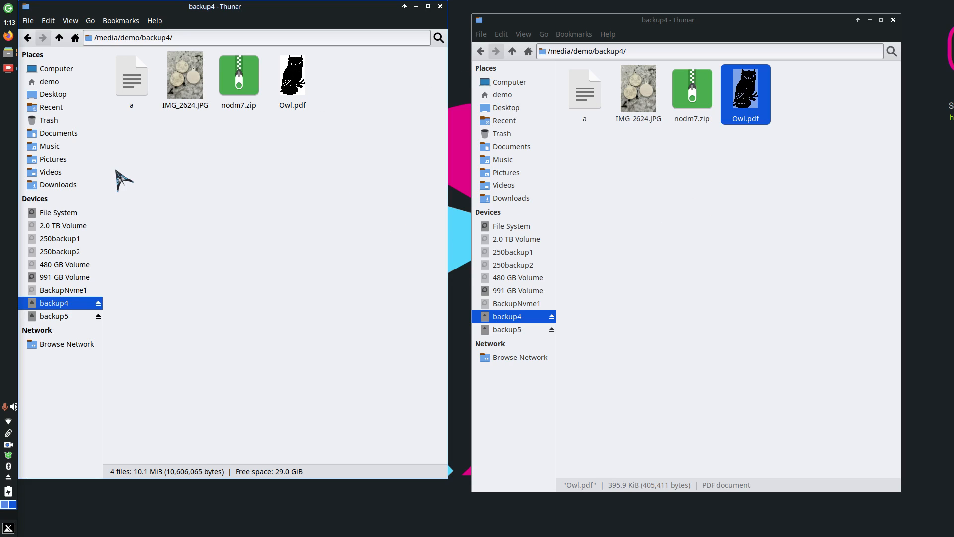
{"action": "left_click", "coordinate": [70, 141]}
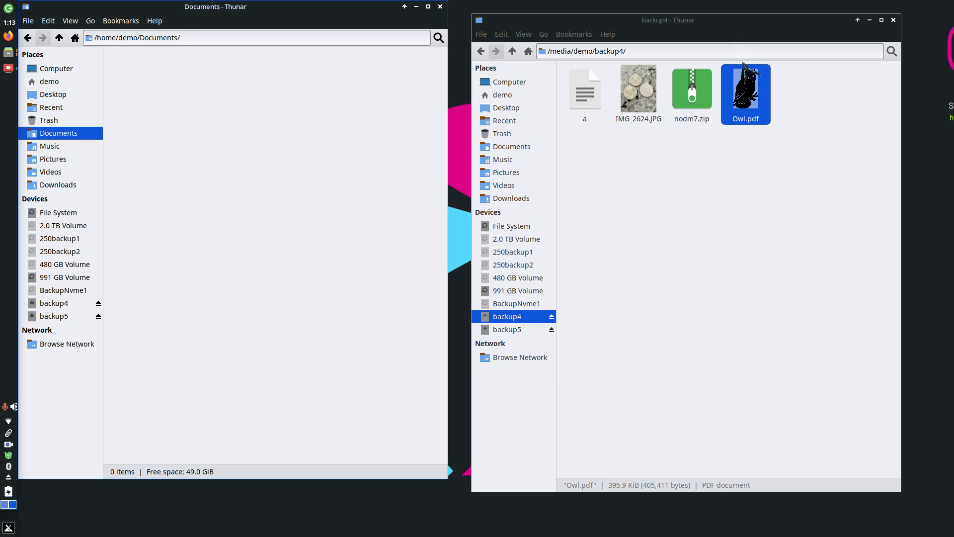
{"action": "left_click_drag", "start_coordinate": [748, 85], "coordinate": [304, 140]}
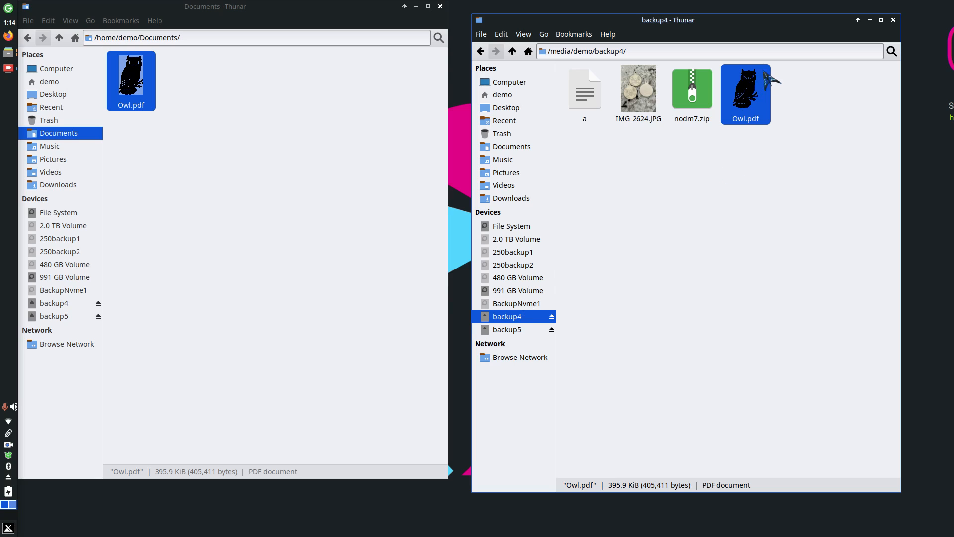
{"action": "right_click", "coordinate": [735, 99]}
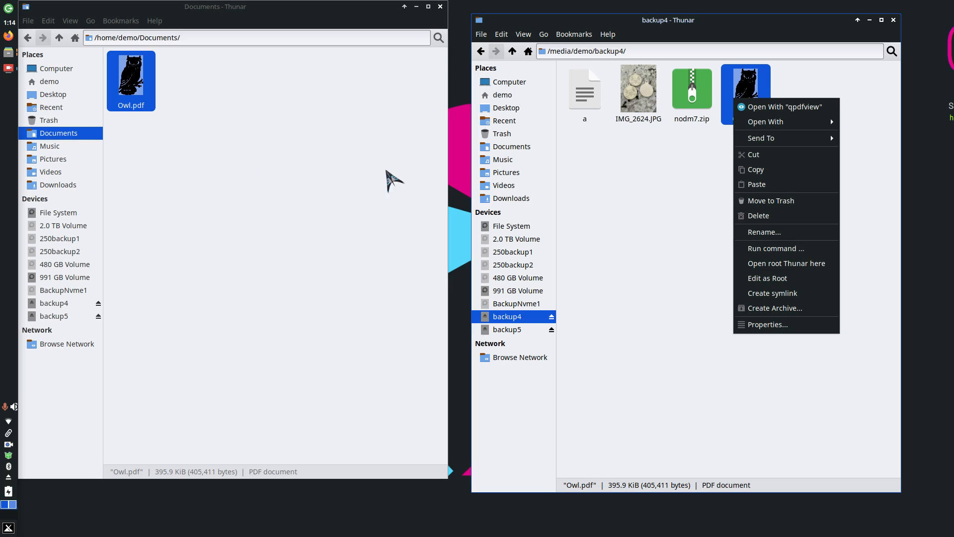
{"action": "left_click", "coordinate": [712, 212]}
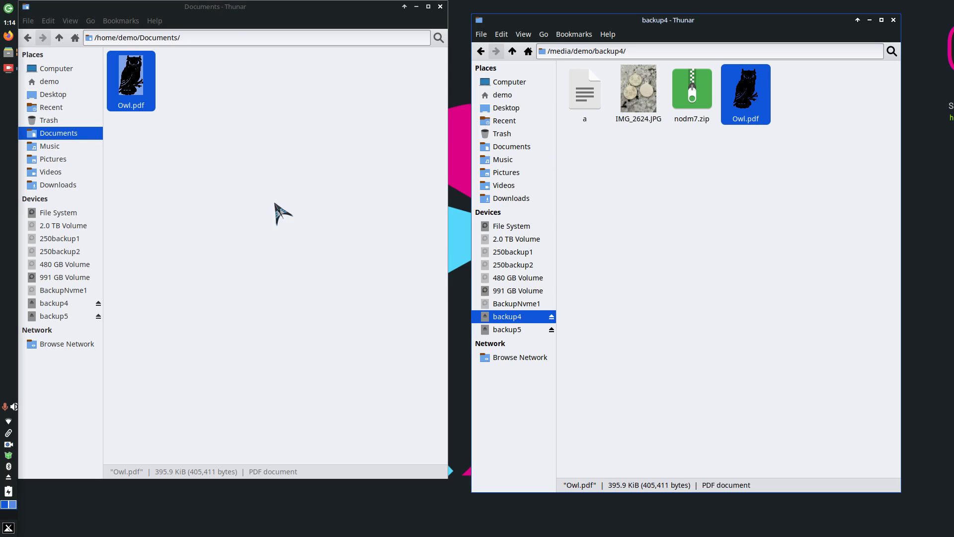
Step: Close the backup4 window and move the Documents window towards the middle of the desktop
{"action": "left_click", "coordinate": [893, 20]}
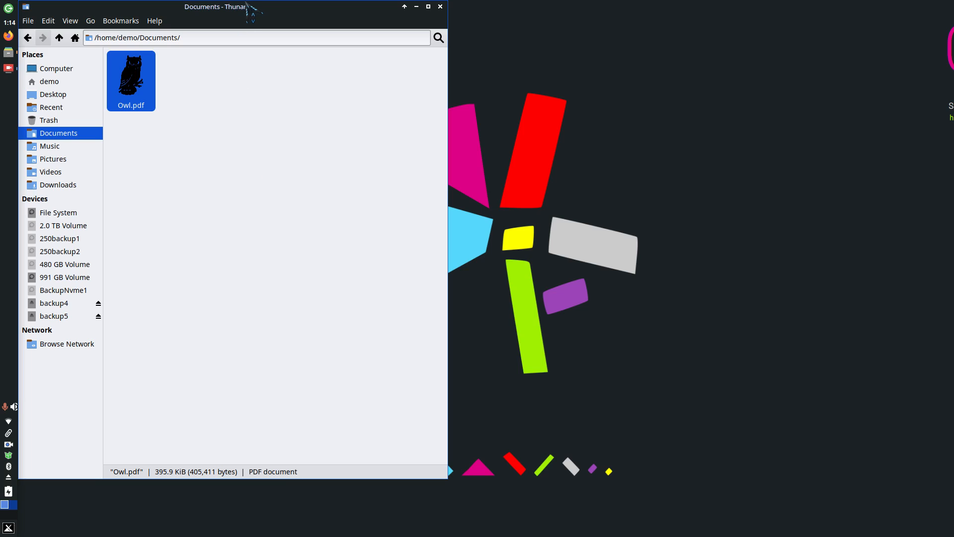
{"action": "left_click_drag", "start_coordinate": [254, 7], "coordinate": [511, 18]}
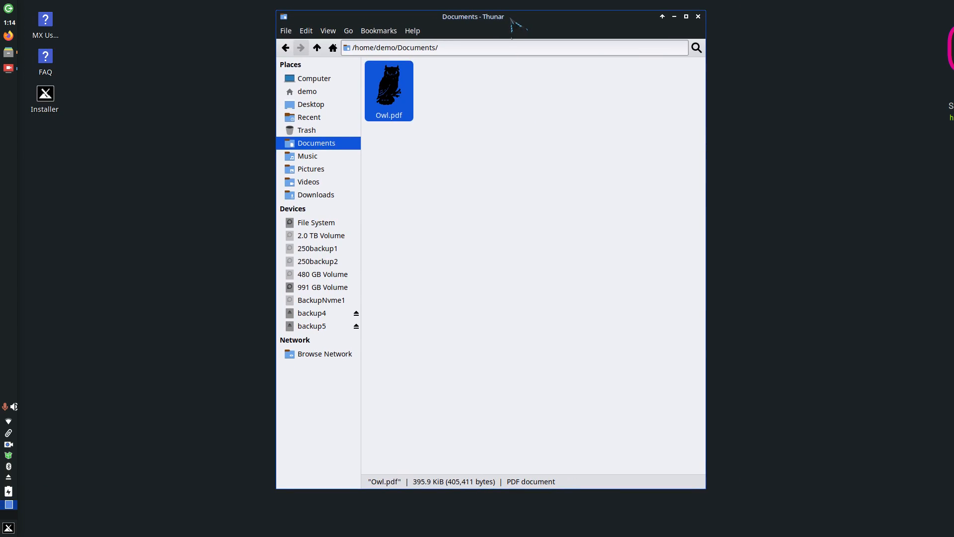
Step: View the Trash and the contents of the 991 GB Volume
{"action": "left_click", "coordinate": [314, 132]}
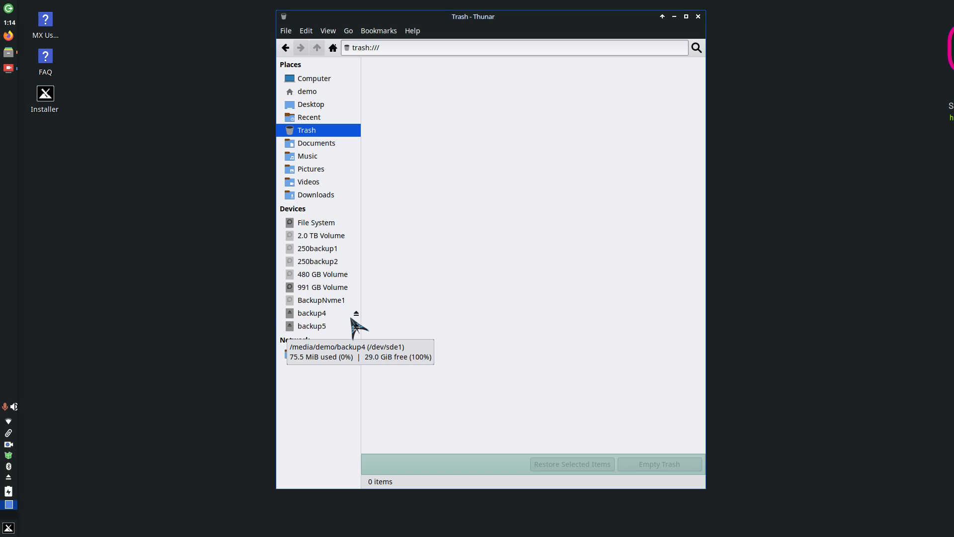
{"action": "left_click", "coordinate": [318, 288]}
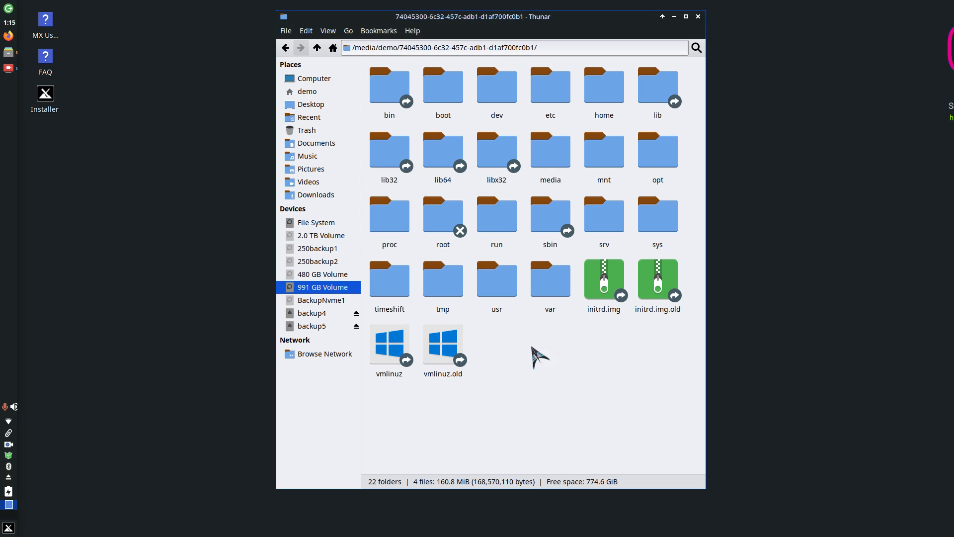
Step: Open the text file "a" from the backup4 volume to view its contents, and close the text editor
{"action": "left_click", "coordinate": [302, 317]}
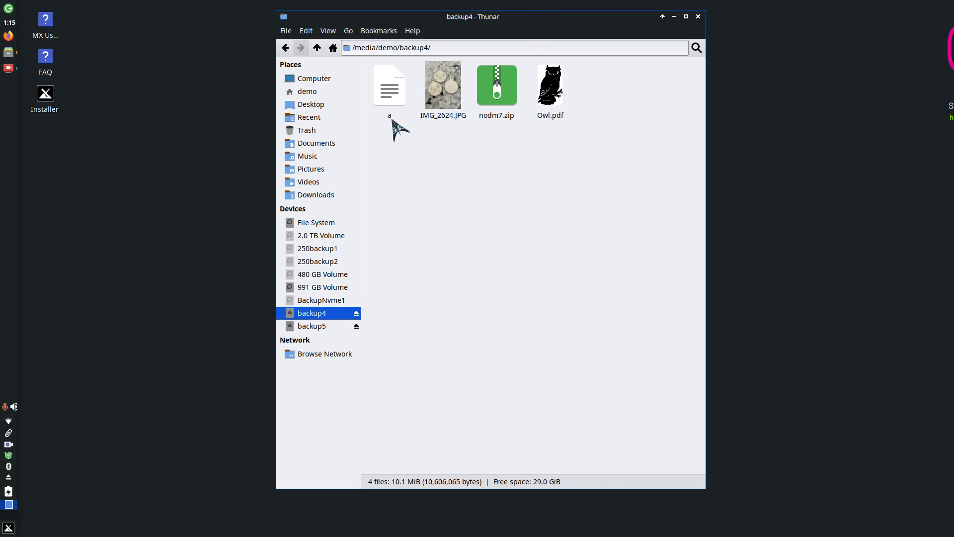
{"action": "double_click", "coordinate": [390, 92]}
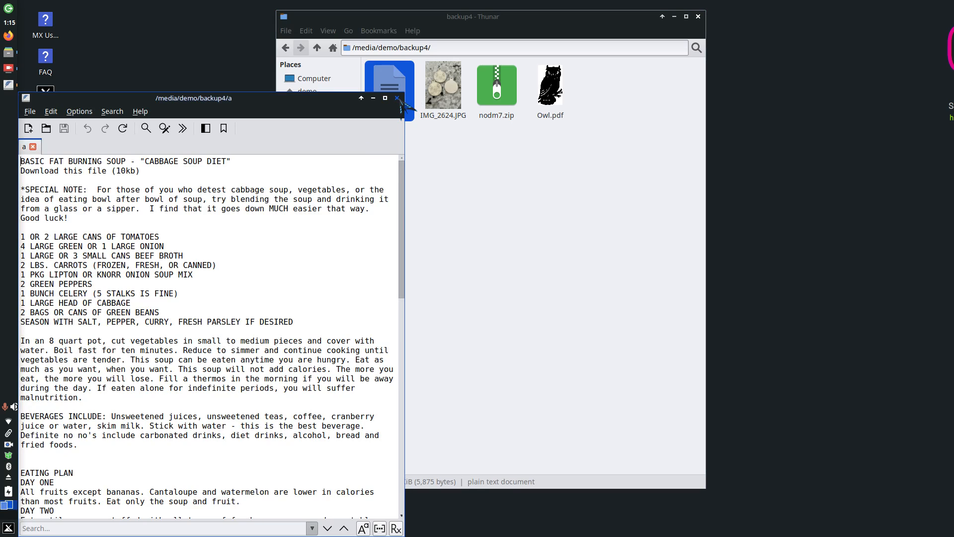
{"action": "left_click", "coordinate": [397, 98]}
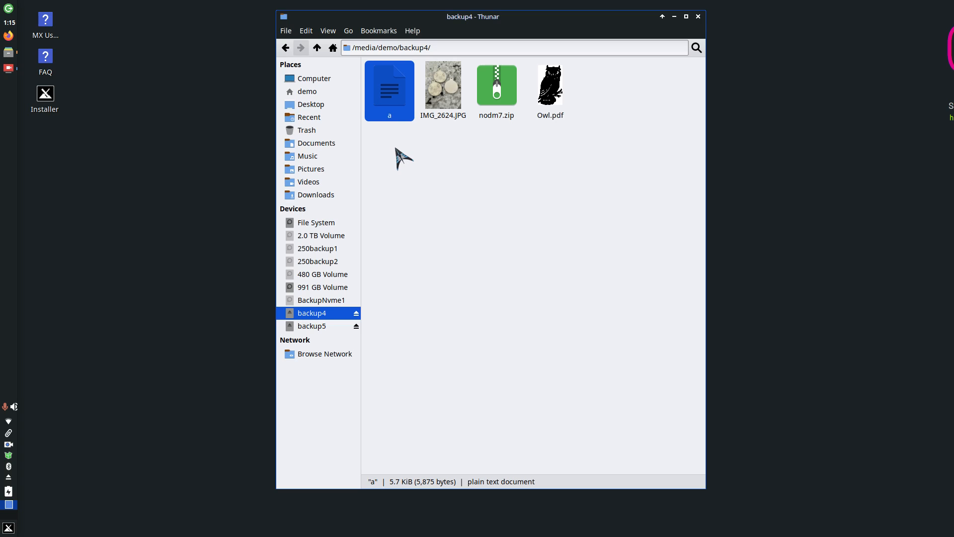
Step: Rename the file "a" on backup4 as a.txt
{"action": "right_click", "coordinate": [392, 90]}
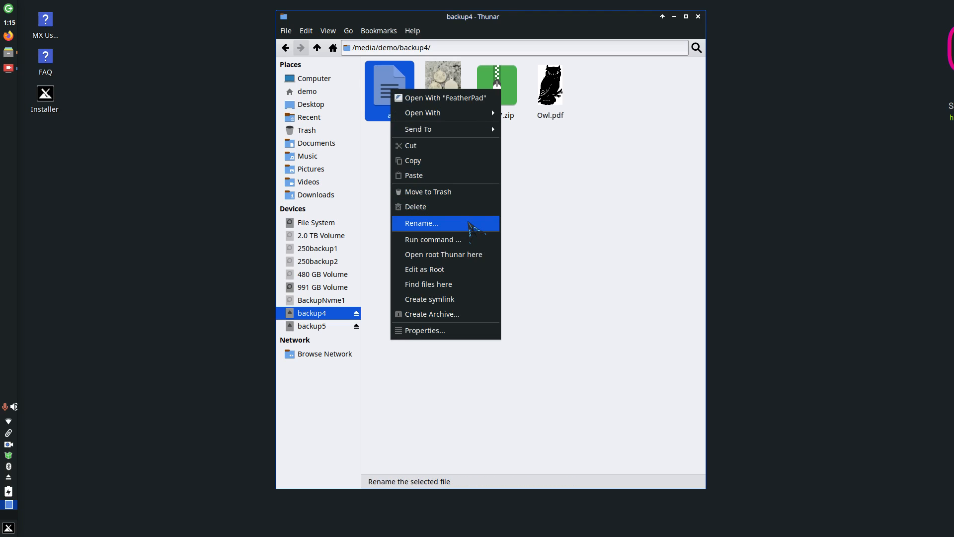
{"action": "left_click", "coordinate": [469, 223]}
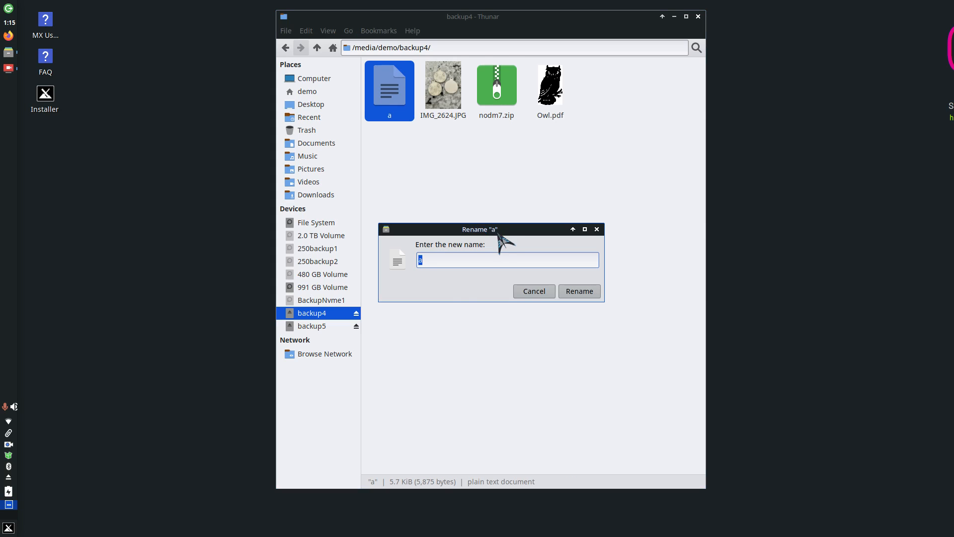
{"action": "left_click", "coordinate": [437, 261]}
{"action": "type", "text": ".txt"}
{"action": "left_click", "coordinate": [587, 294]}
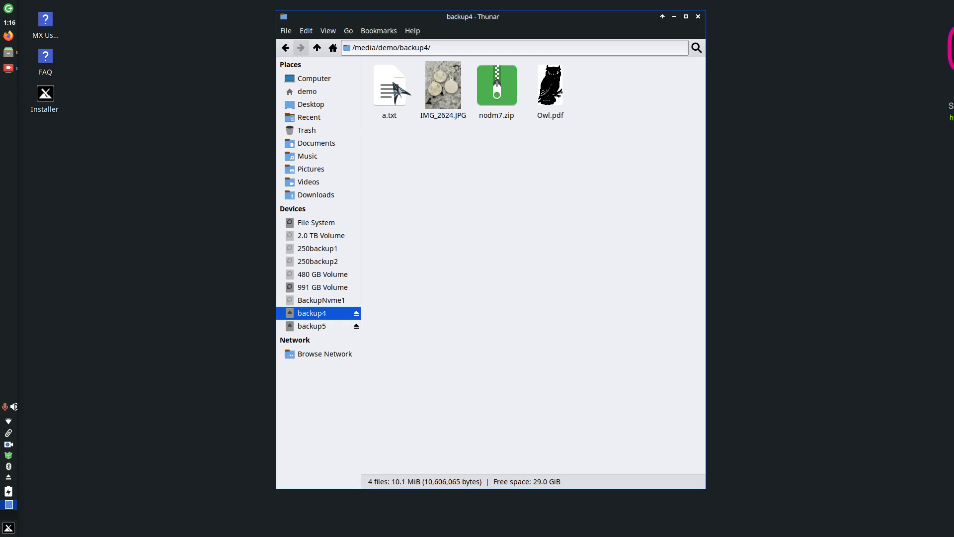
Step: Rename a.txt back to "a", removing its extension, and deselect the file
{"action": "left_click", "coordinate": [396, 91]}
{"action": "right_click", "coordinate": [396, 89]}
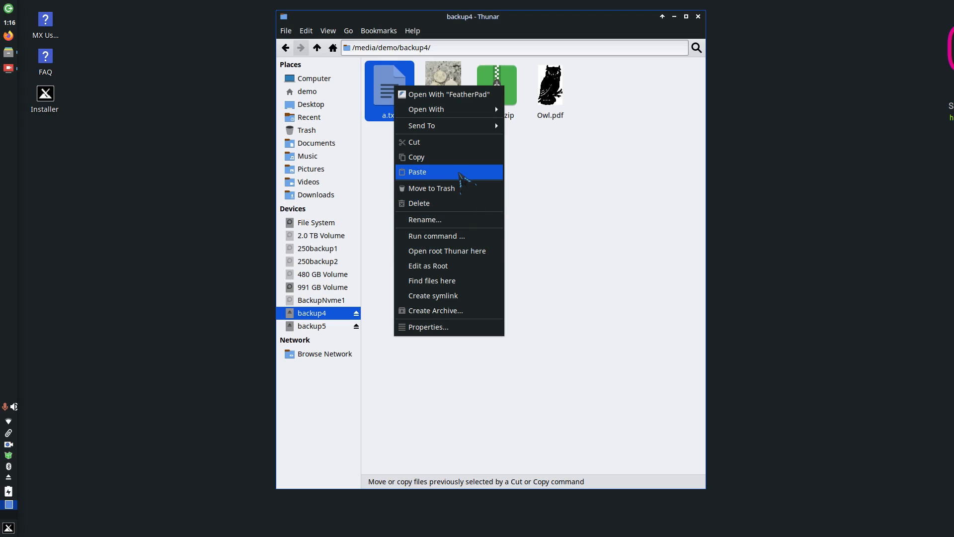
{"action": "left_click", "coordinate": [463, 219]}
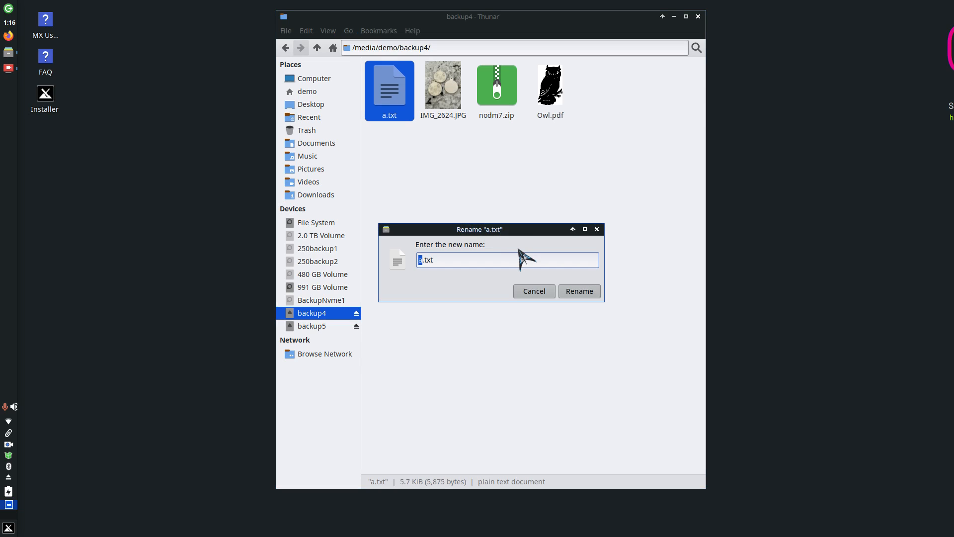
{"action": "key", "text": "BackSpace"}
{"action": "key", "text": "Delete"}
{"action": "key", "text": "Delete"}
{"action": "key", "text": "Delete"}
{"action": "key", "text": "Delete"}
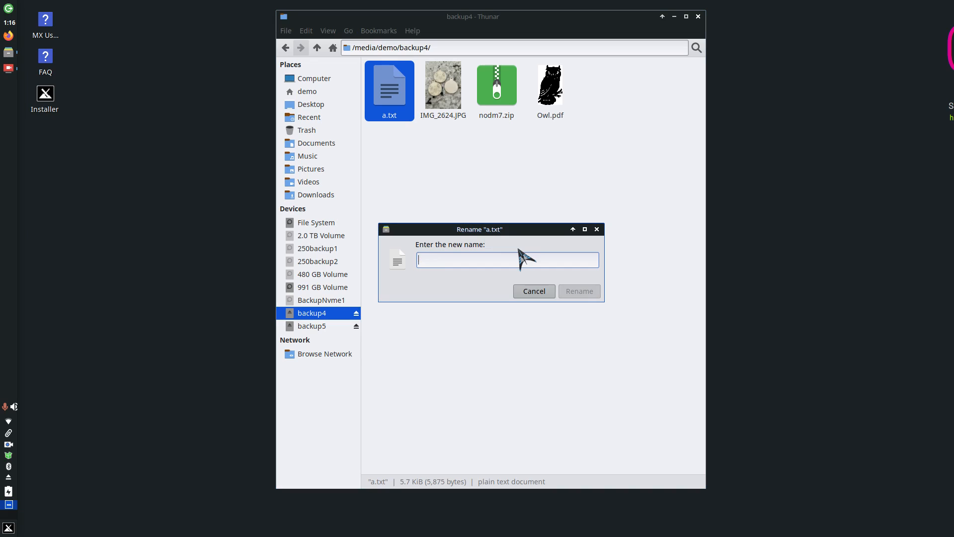
{"action": "type", "text": "a"}
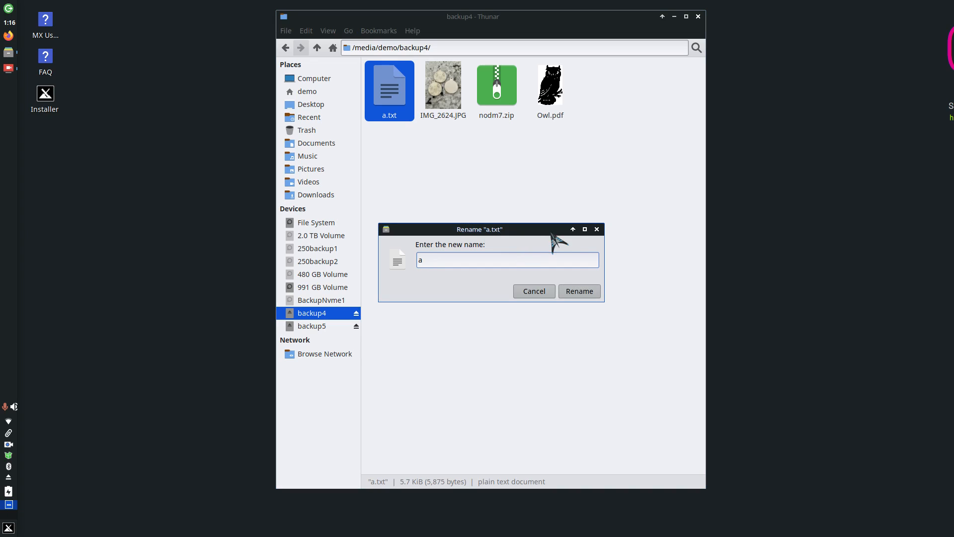
{"action": "left_click", "coordinate": [591, 292]}
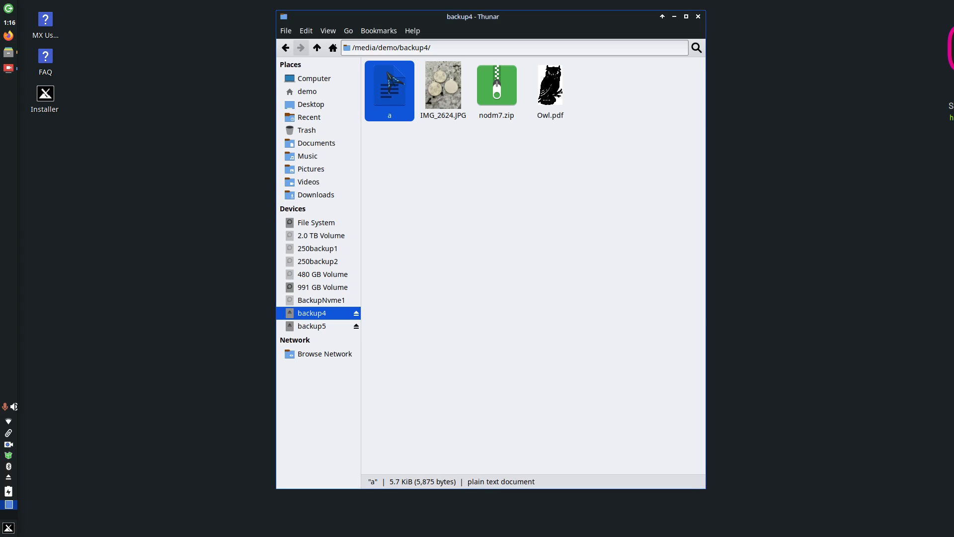
{"action": "left_click", "coordinate": [403, 177]}
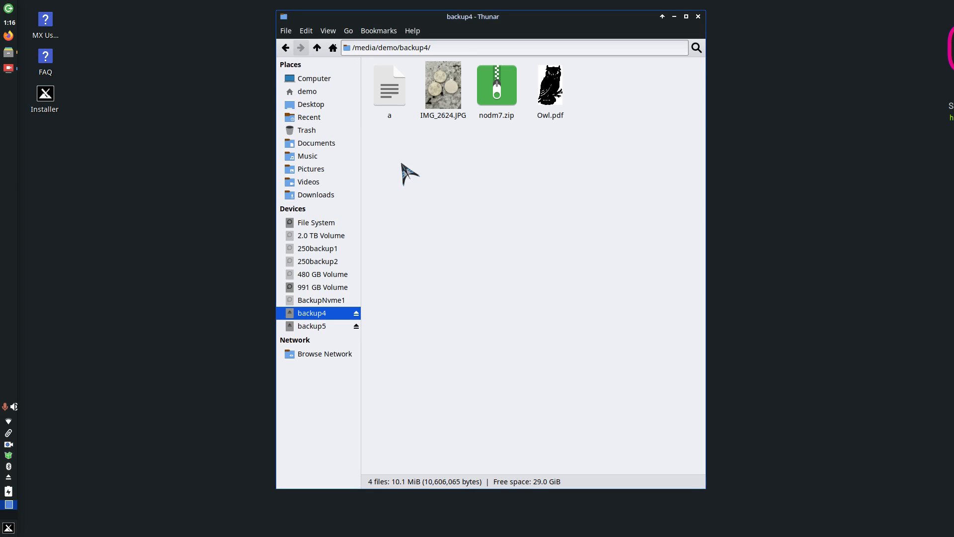
{"action": "right_click", "coordinate": [397, 94]}
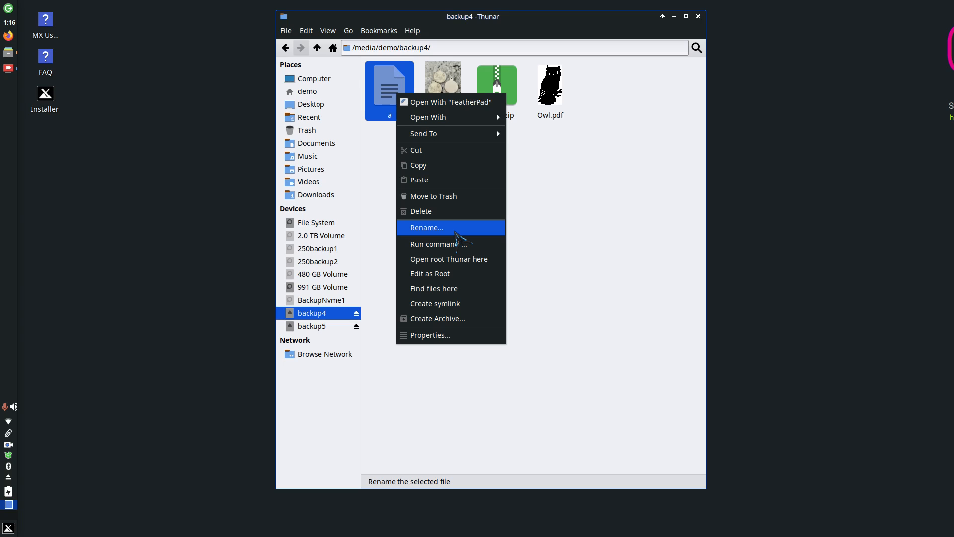
{"action": "left_click", "coordinate": [595, 238]}
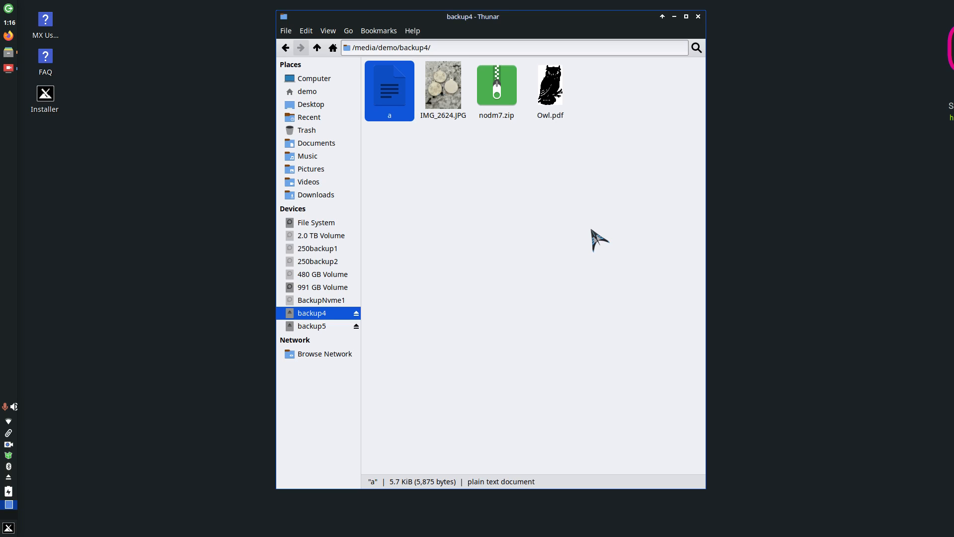
Step: Open Owl.pdf from the Documents folder and check the PDF viewer's version information, closing the viewer when done
{"action": "left_click", "coordinate": [331, 144]}
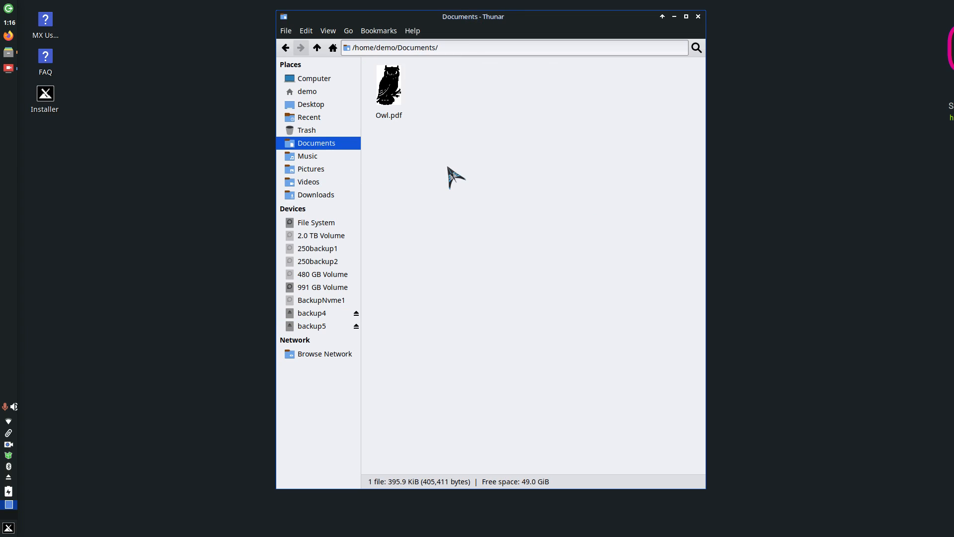
{"action": "double_click", "coordinate": [391, 89]}
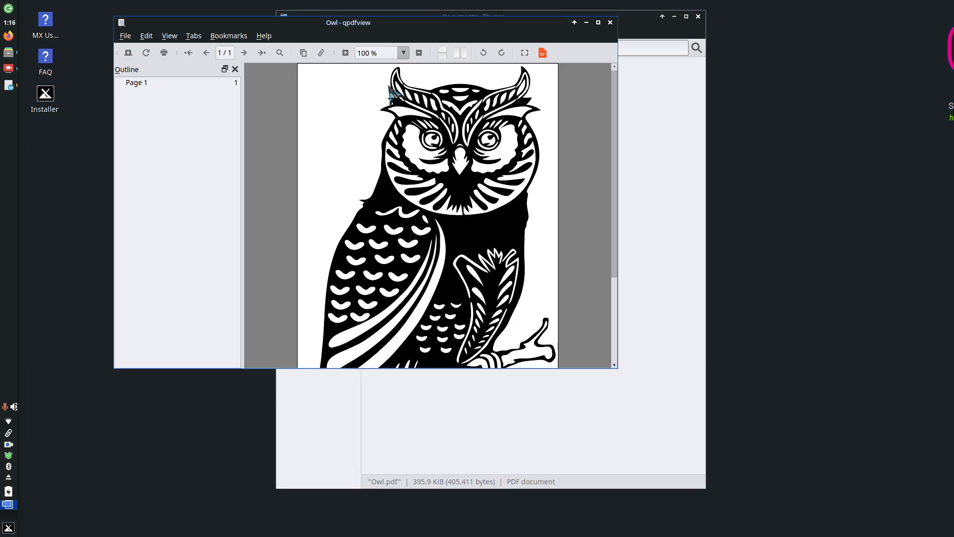
{"action": "left_click", "coordinate": [263, 36]}
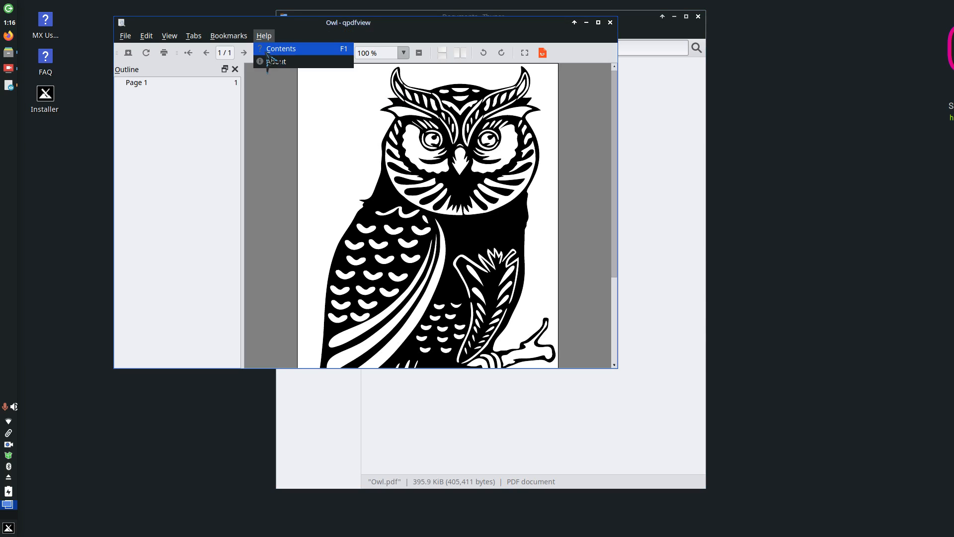
{"action": "left_click", "coordinate": [274, 61]}
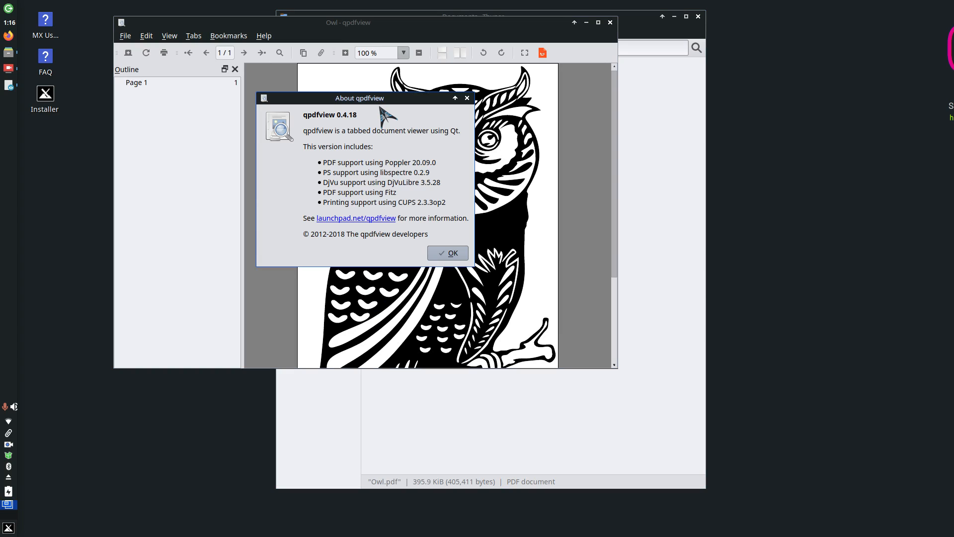
{"action": "left_click", "coordinate": [450, 253]}
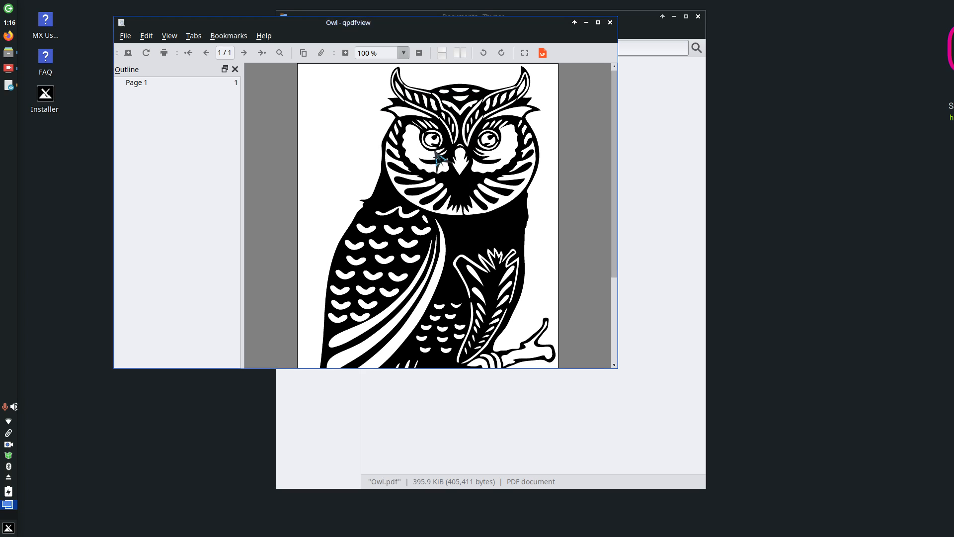
{"action": "left_click", "coordinate": [610, 23]}
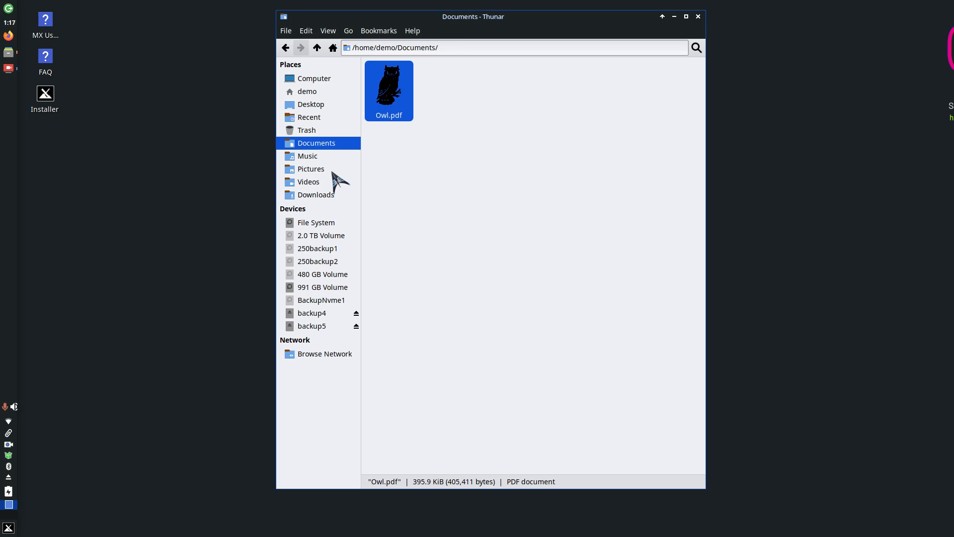
Step: Browse the 991 GB Volume to the Downloads folder inside home/t
{"action": "left_click", "coordinate": [332, 195]}
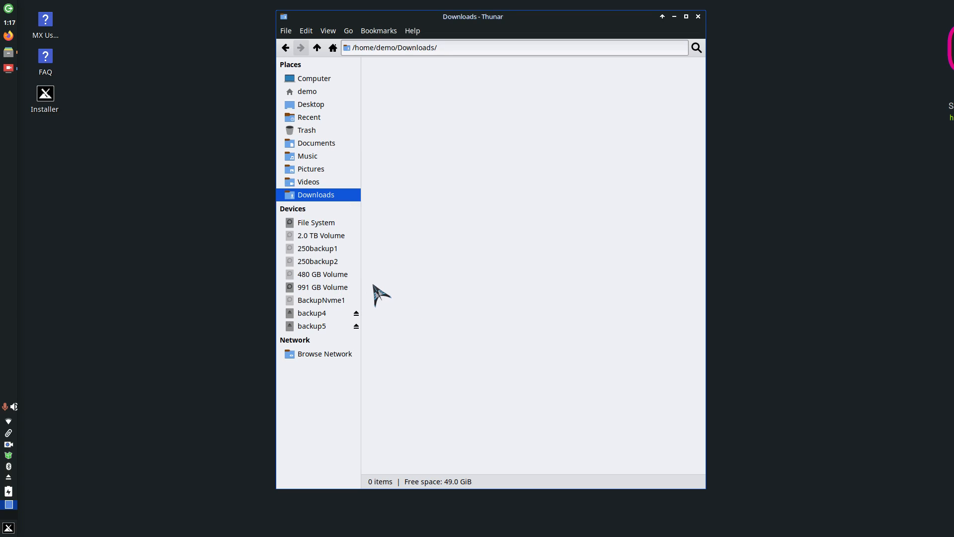
{"action": "left_click", "coordinate": [328, 287]}
{"action": "double_click", "coordinate": [603, 93]}
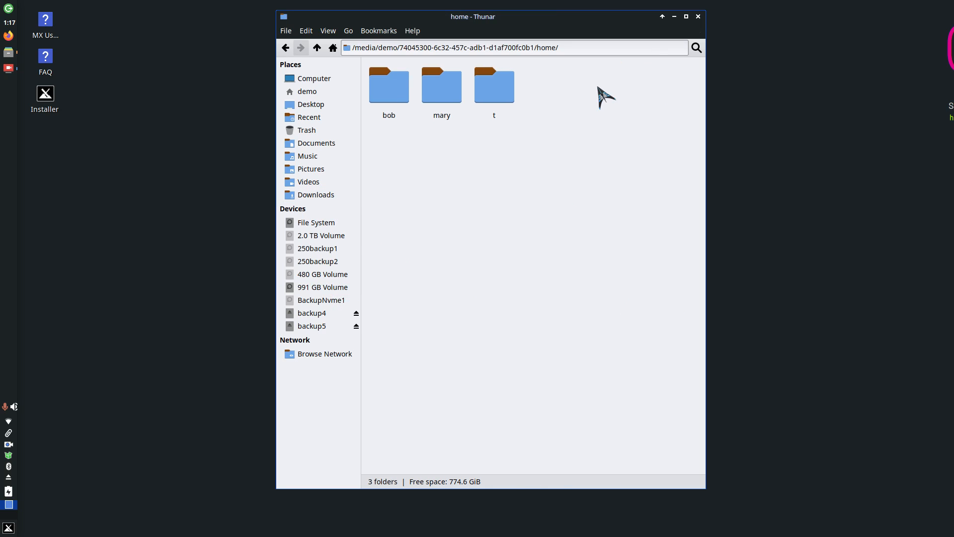
{"action": "double_click", "coordinate": [496, 99]}
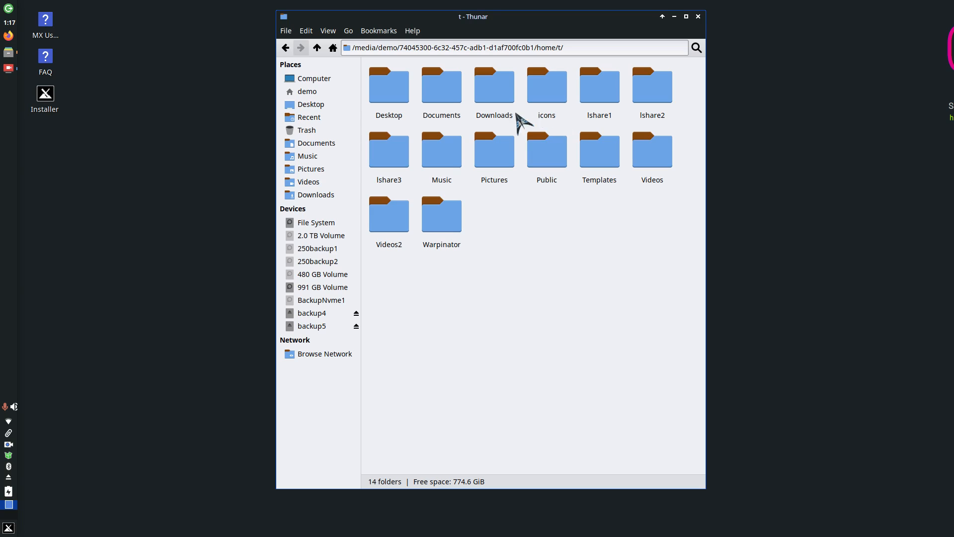
{"action": "double_click", "coordinate": [490, 95]}
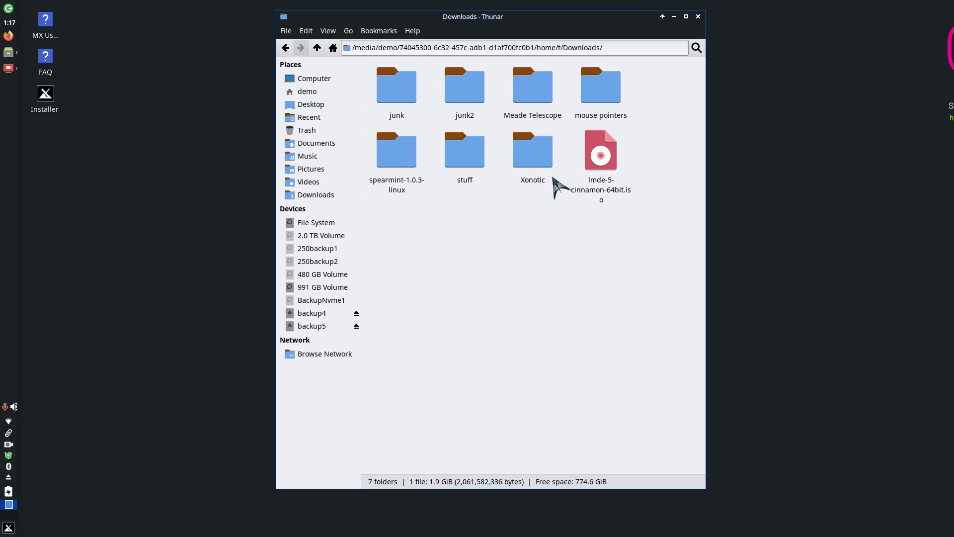
Step: Copy the "mouse pointers" folder into the demo account's own Downloads folder, open the copy and select its Azenis folder
{"action": "left_click", "coordinate": [593, 77]}
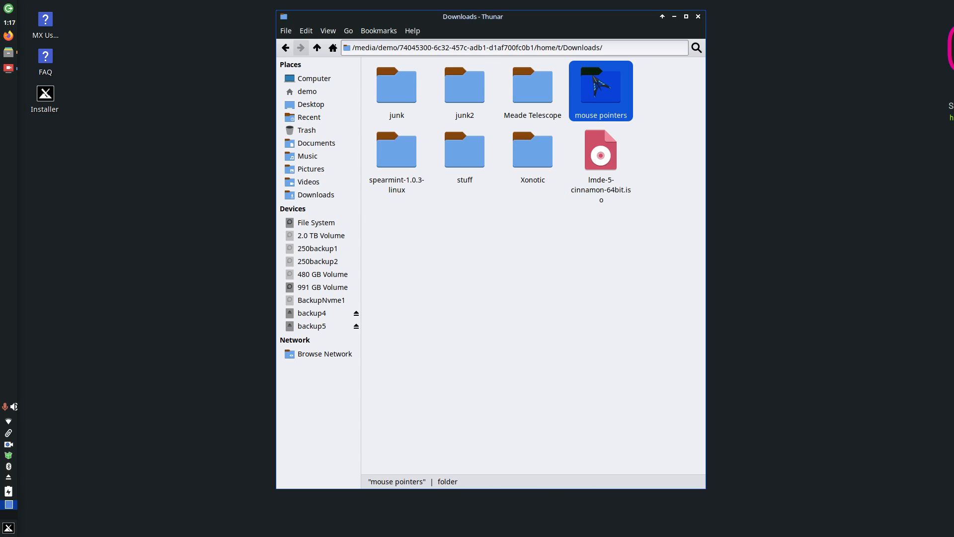
{"action": "right_click", "coordinate": [594, 79]}
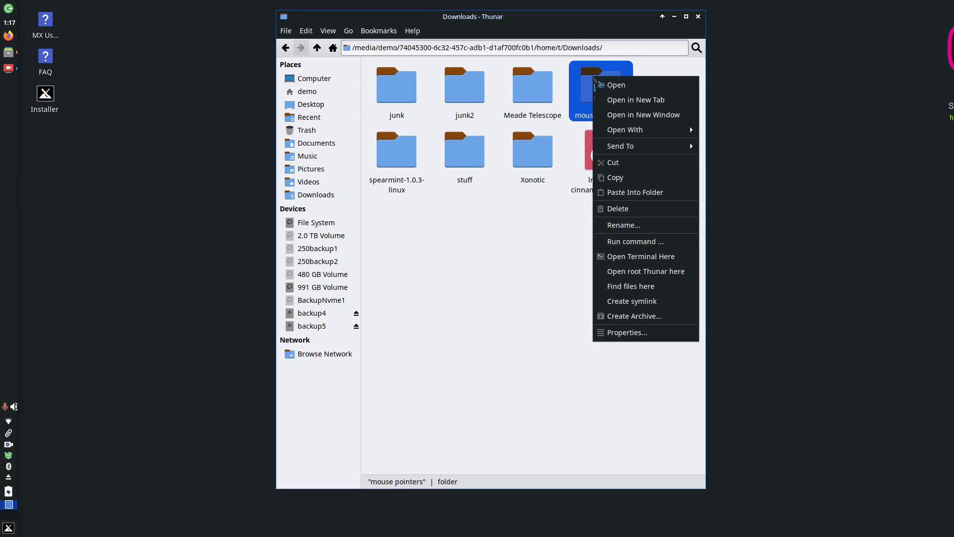
{"action": "left_click", "coordinate": [617, 178]}
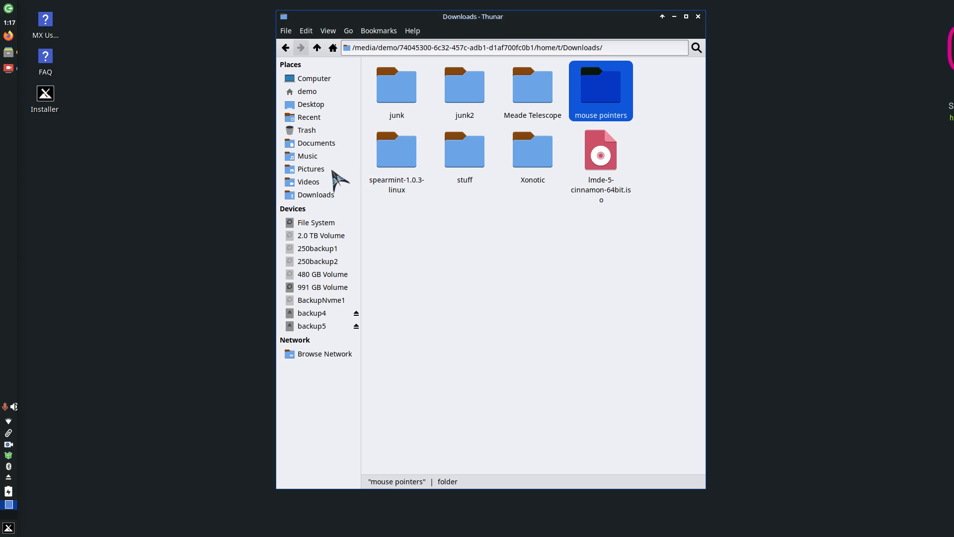
{"action": "left_click", "coordinate": [328, 196]}
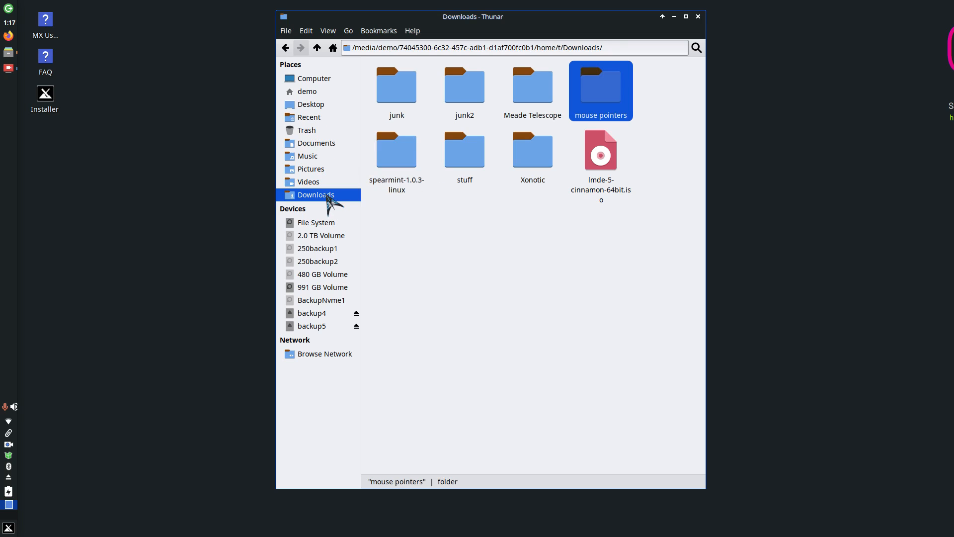
{"action": "right_click", "coordinate": [492, 146]}
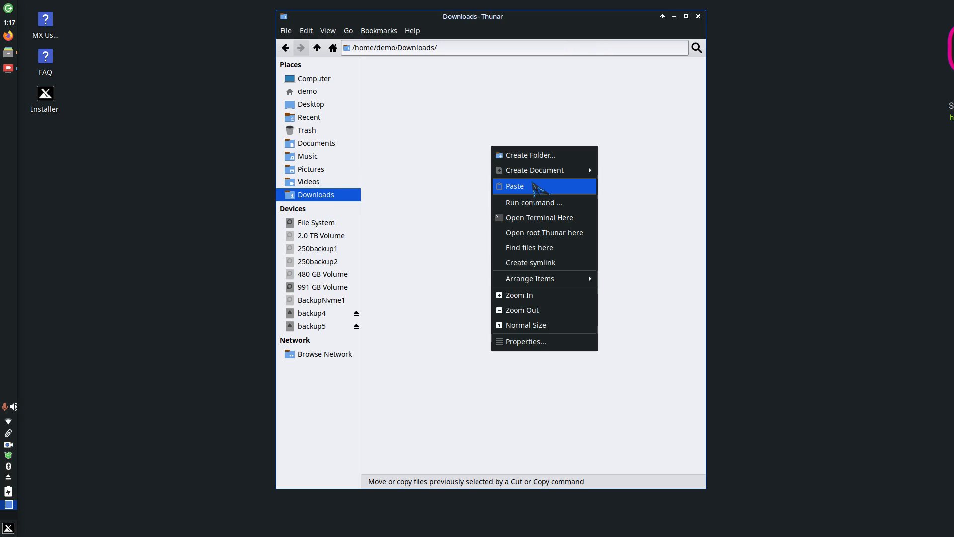
{"action": "left_click", "coordinate": [533, 188]}
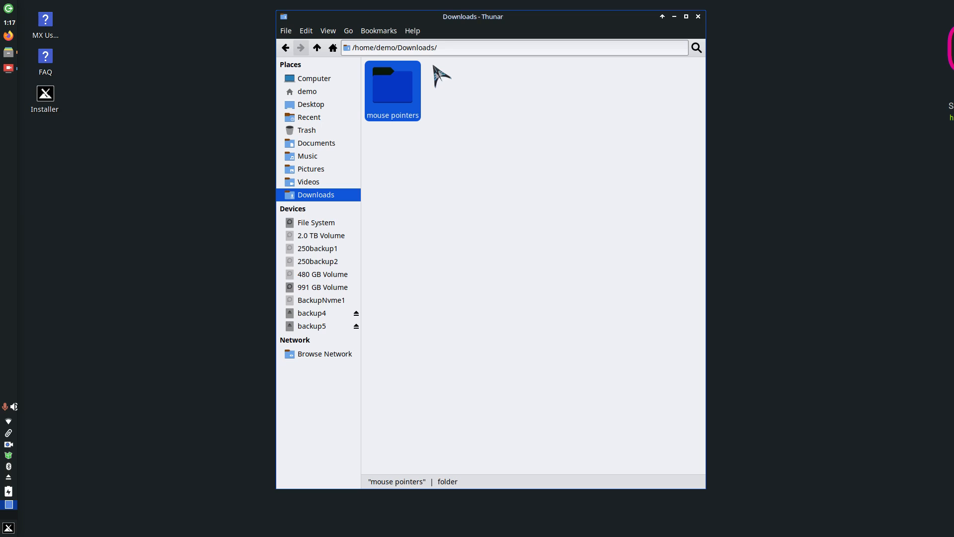
{"action": "double_click", "coordinate": [394, 82]}
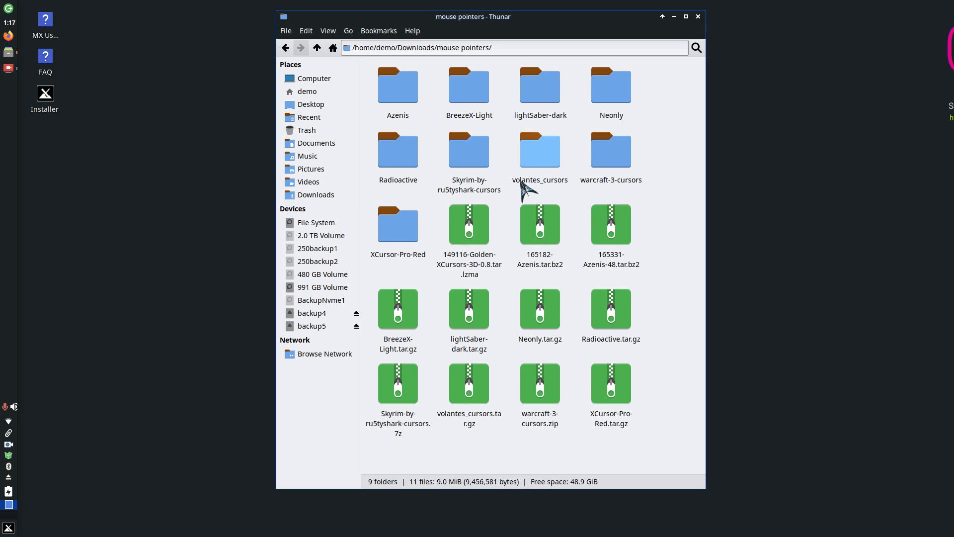
{"action": "left_click", "coordinate": [395, 85]}
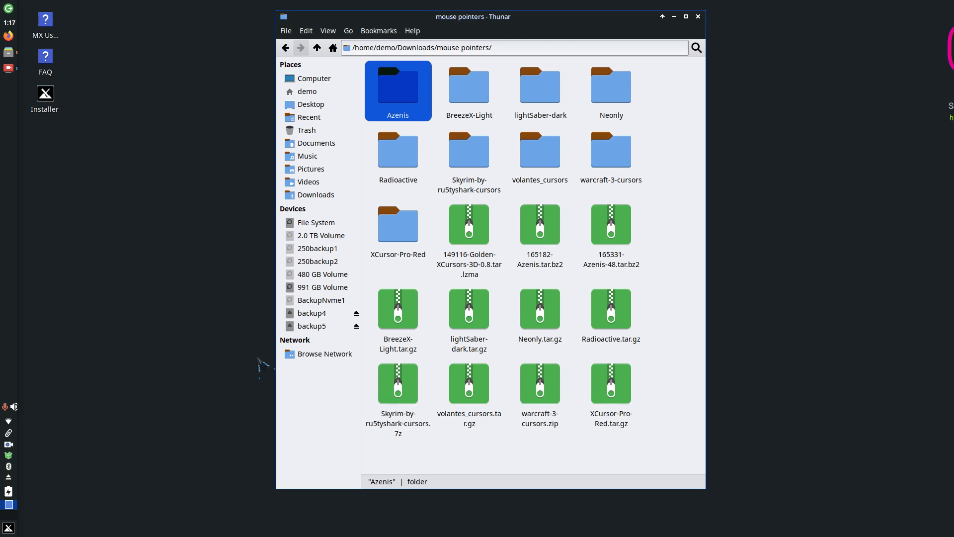
Step: Open the cursor theme options of the system's Mouse and Touchpad settings
{"action": "left_click", "coordinate": [8, 527]}
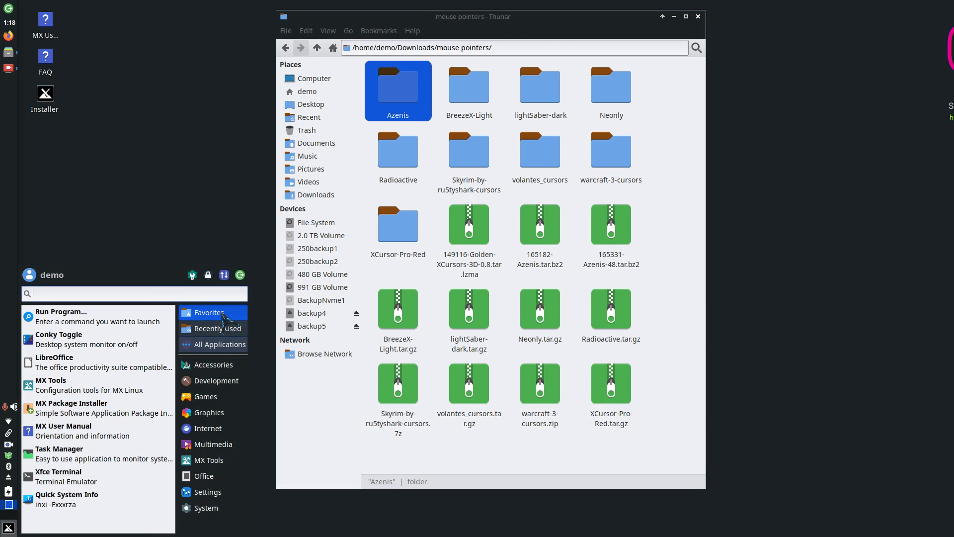
{"action": "left_click", "coordinate": [193, 275]}
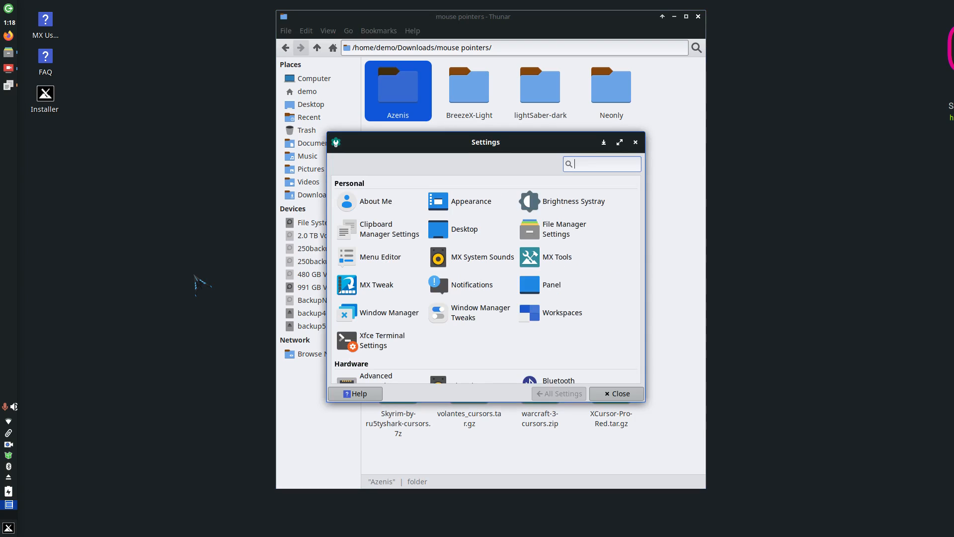
{"action": "scroll", "coordinate": [483, 298], "scroll_direction": "down", "scroll_amount": 2}
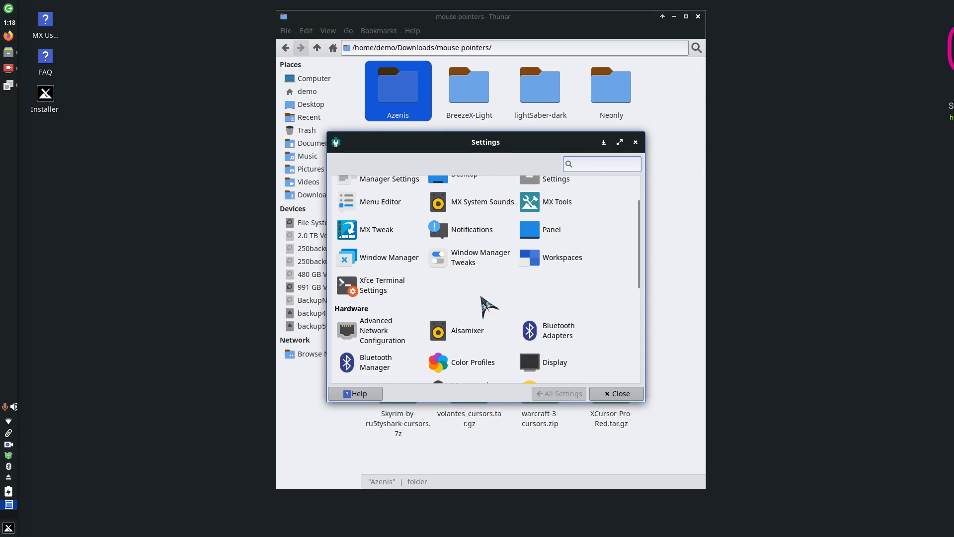
{"action": "scroll", "coordinate": [487, 304], "scroll_direction": "down", "scroll_amount": 3}
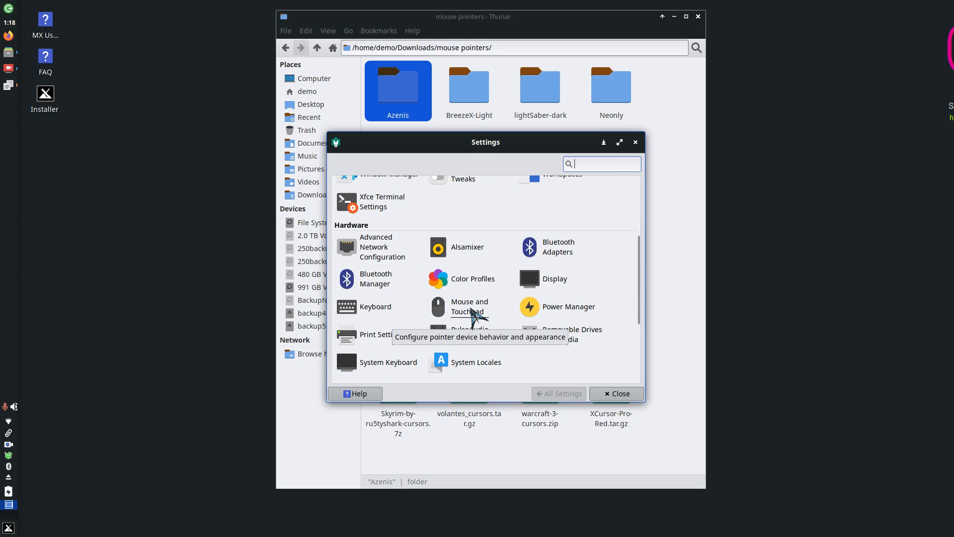
{"action": "left_click", "coordinate": [472, 313]}
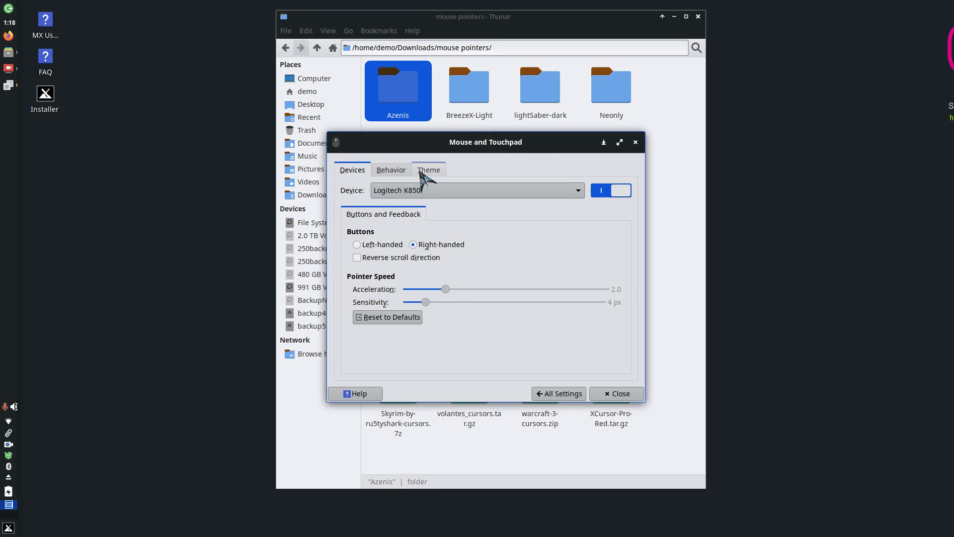
{"action": "left_click", "coordinate": [422, 171]}
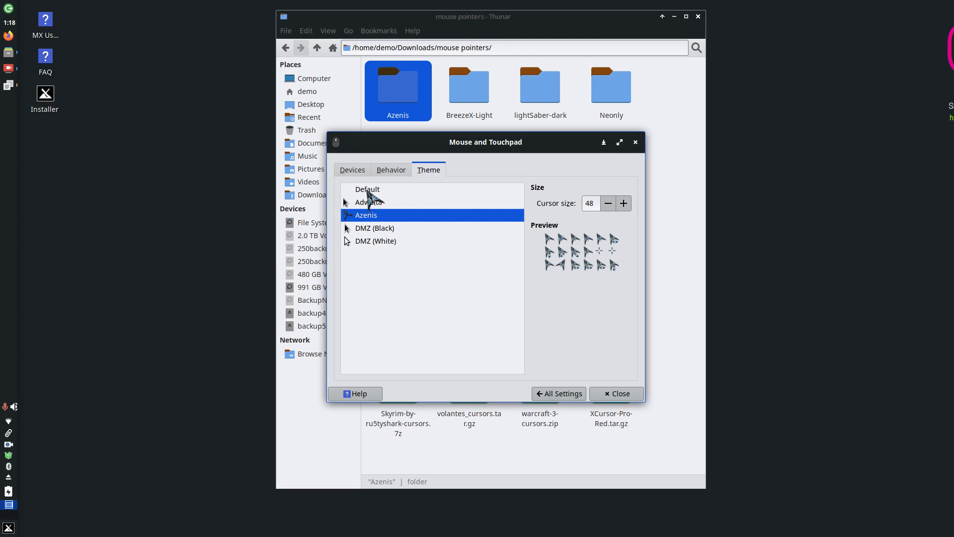
Step: Try the Default, Adwaita, DMZ (Black) and DMZ (White) cursor themes, return to Azenis and close the settings
{"action": "left_click", "coordinate": [365, 192]}
{"action": "left_click", "coordinate": [368, 203]}
{"action": "left_click", "coordinate": [372, 226]}
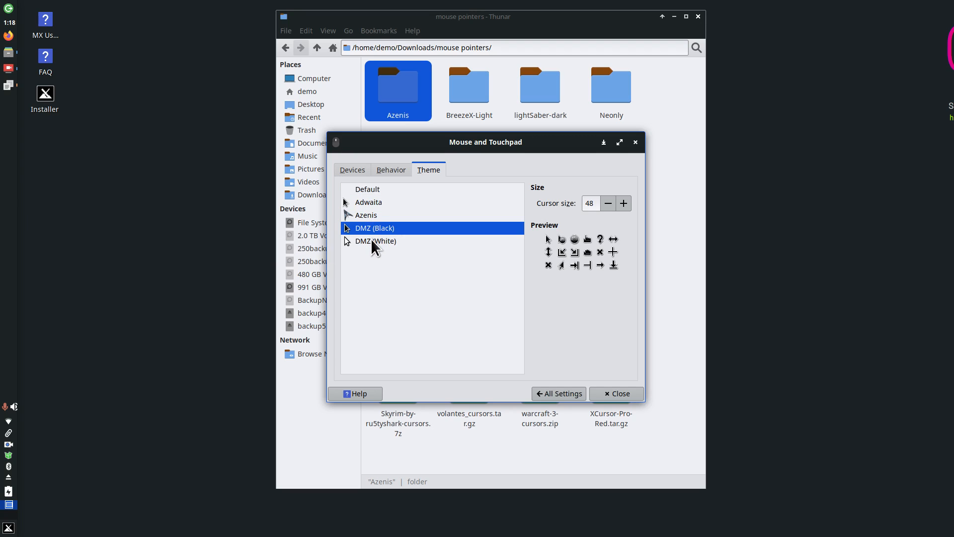
{"action": "left_click", "coordinate": [371, 240]}
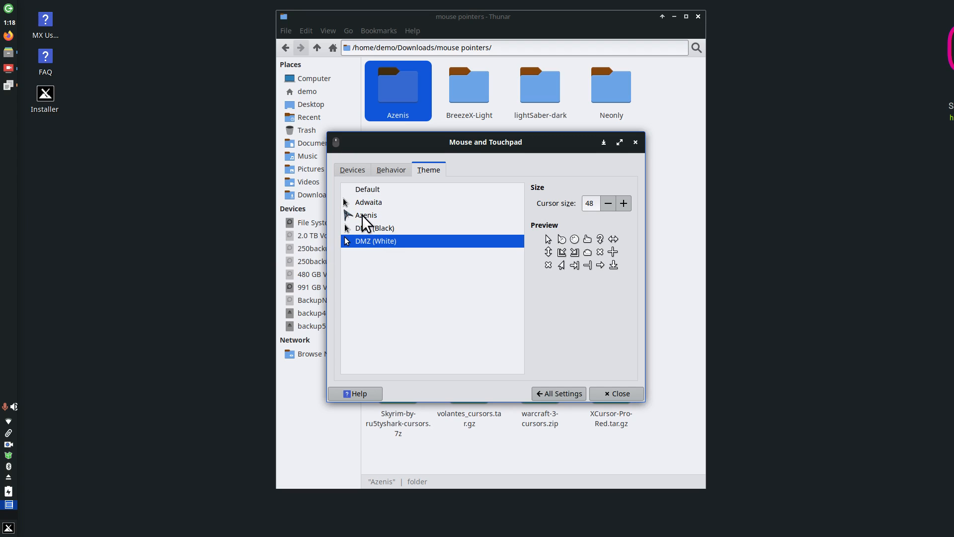
{"action": "left_click", "coordinate": [365, 217]}
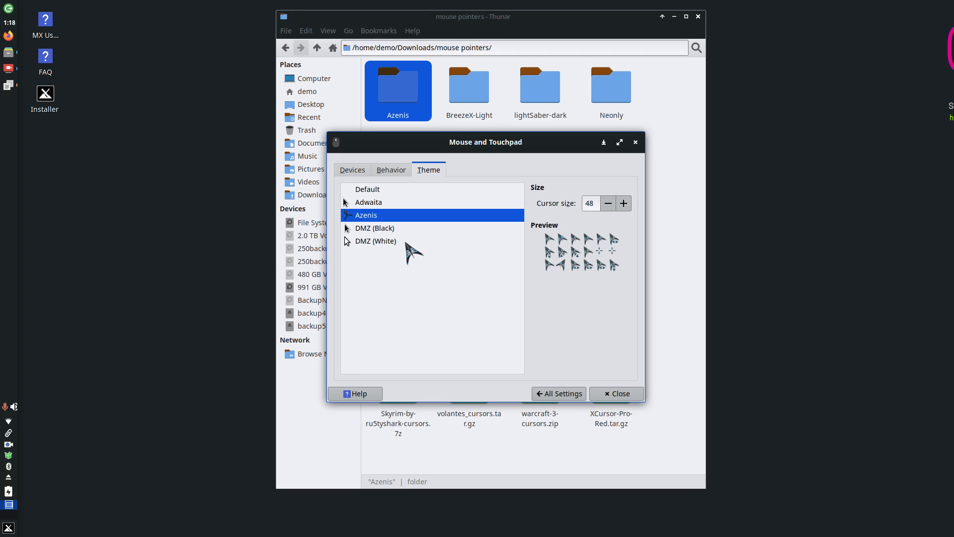
{"action": "mouse_move", "coordinate": [365, 218]}
{"action": "left_click", "coordinate": [635, 143]}
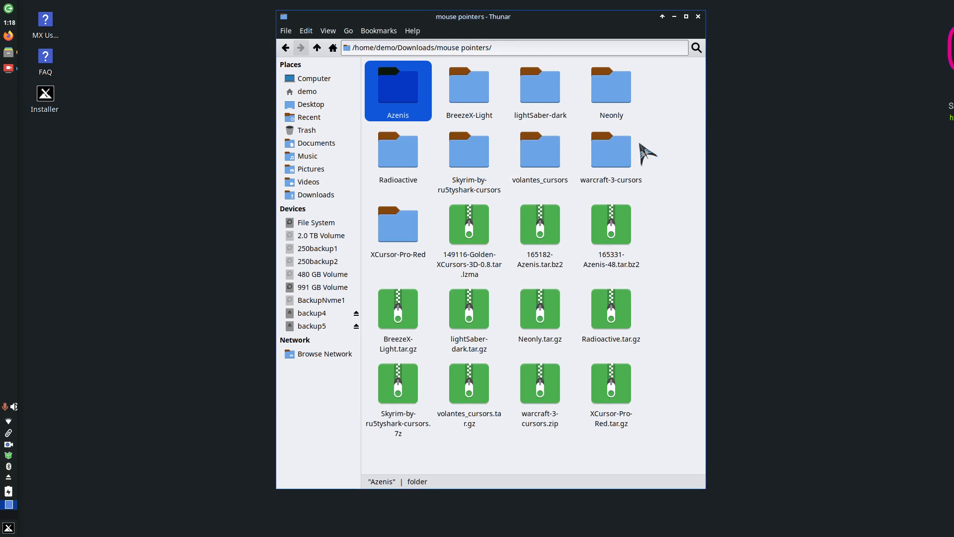
Step: Delete the Radioactive folder from "mouse pointers" and recreate it by extracting Radioactive.tar.gz in place
{"action": "left_click", "coordinate": [394, 157]}
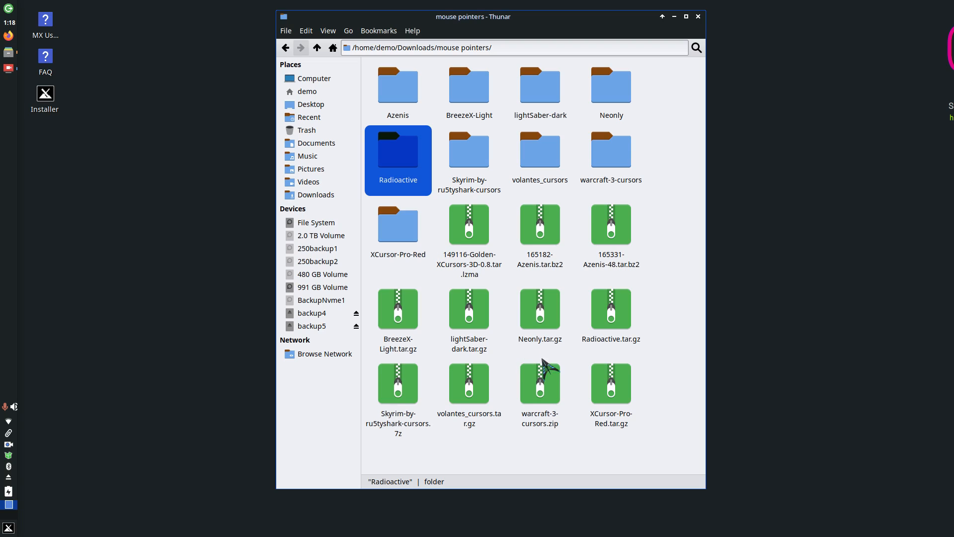
{"action": "left_click", "coordinate": [599, 304]}
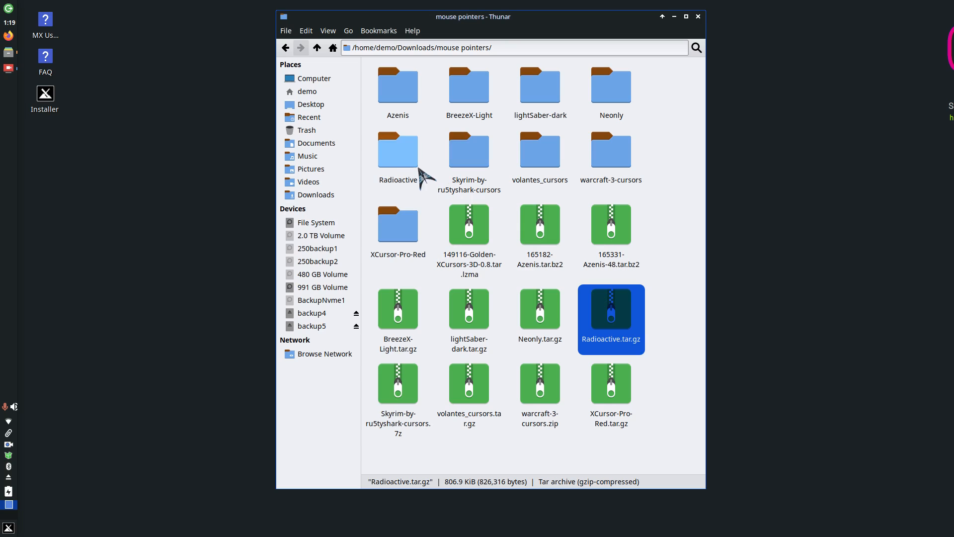
{"action": "left_click", "coordinate": [398, 156]}
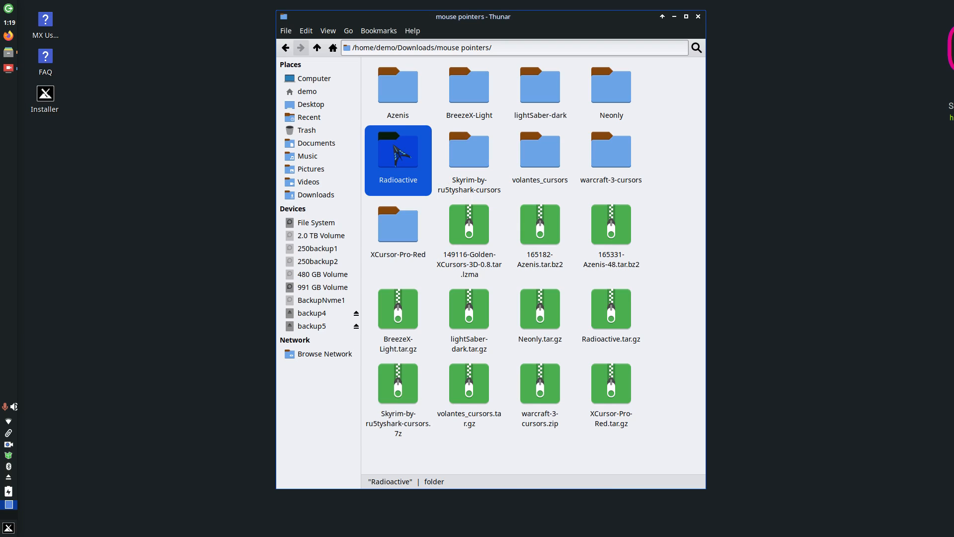
{"action": "key", "text": "Delete"}
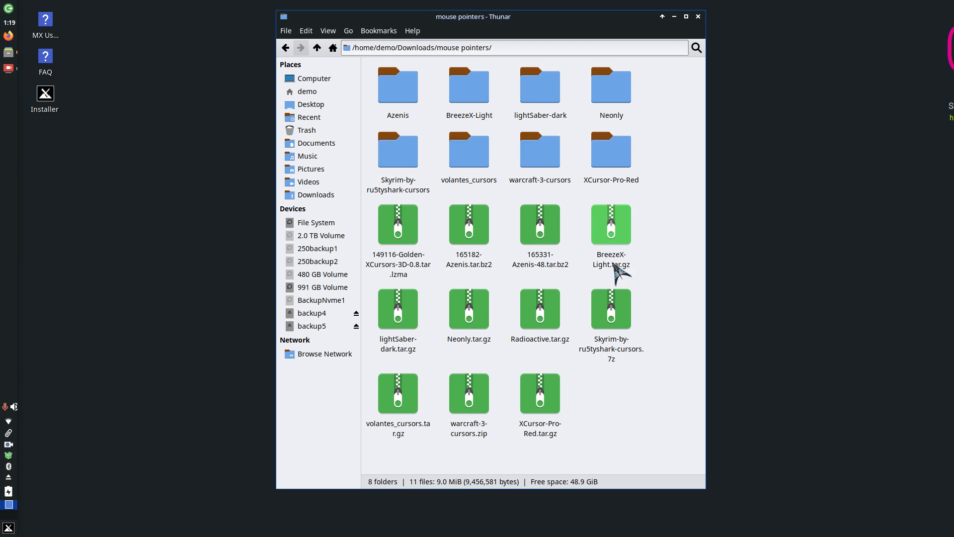
{"action": "right_click", "coordinate": [538, 308]}
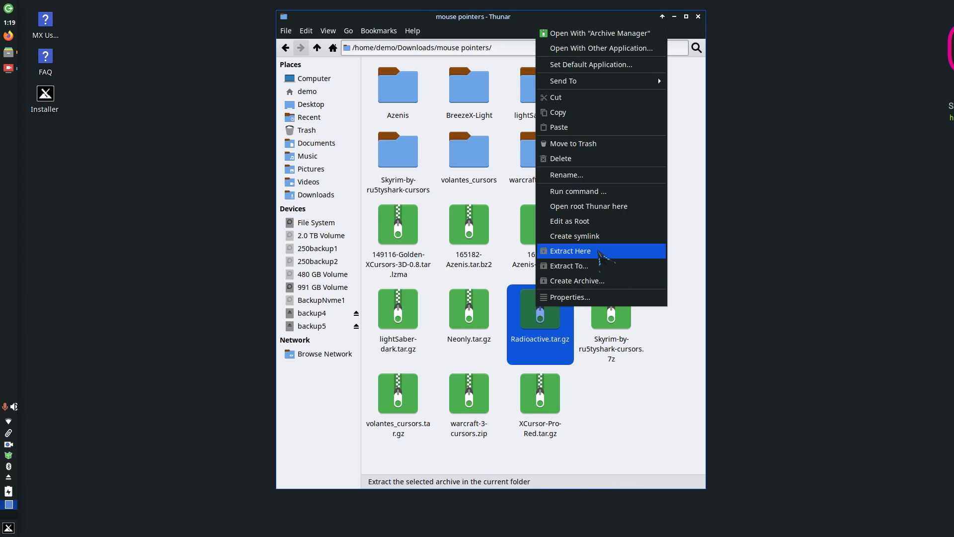
{"action": "left_click", "coordinate": [602, 251]}
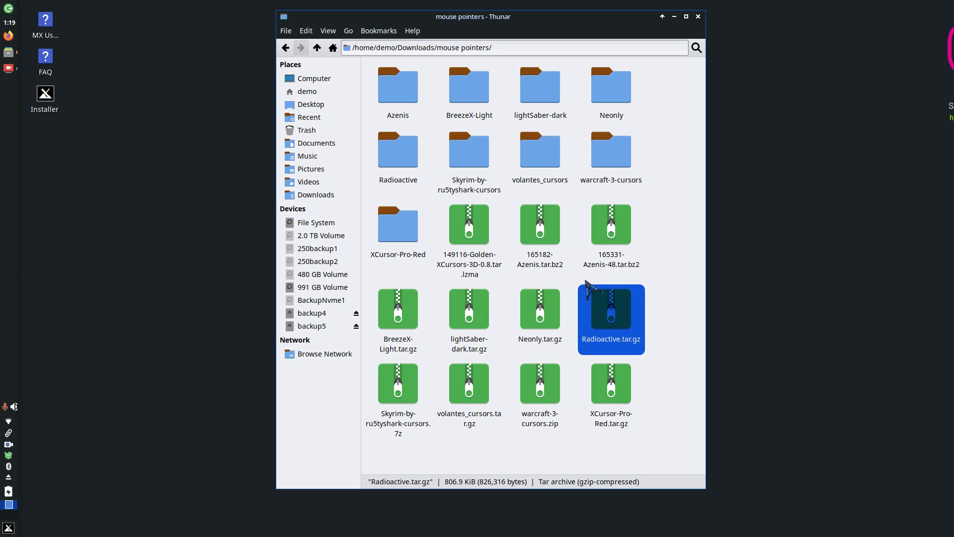
Step: Delete the Radioactive folder again and extract all files of Radioactive.tar.gz into "mouse pointers" with the archive manager, closing it when done
{"action": "left_click", "coordinate": [396, 153]}
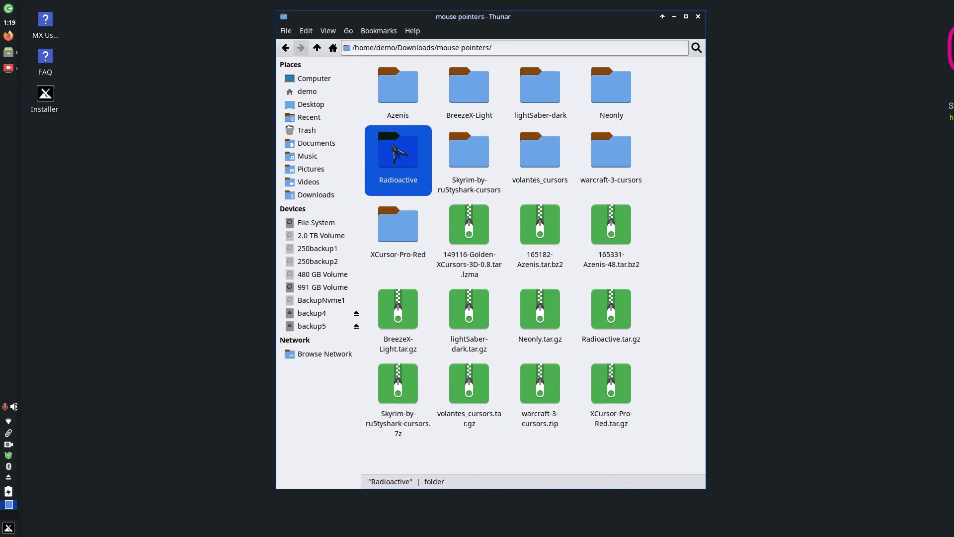
{"action": "key", "text": "Delete"}
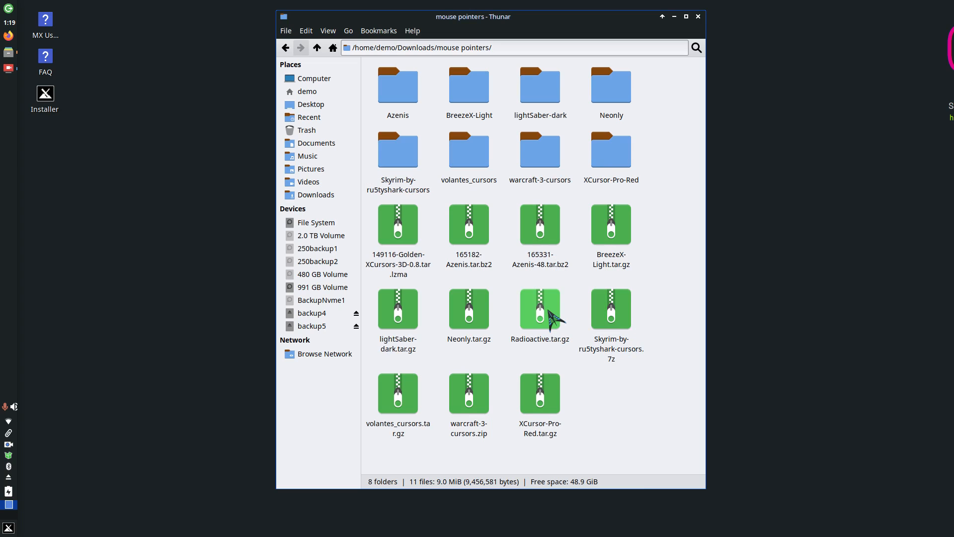
{"action": "double_click", "coordinate": [544, 313]}
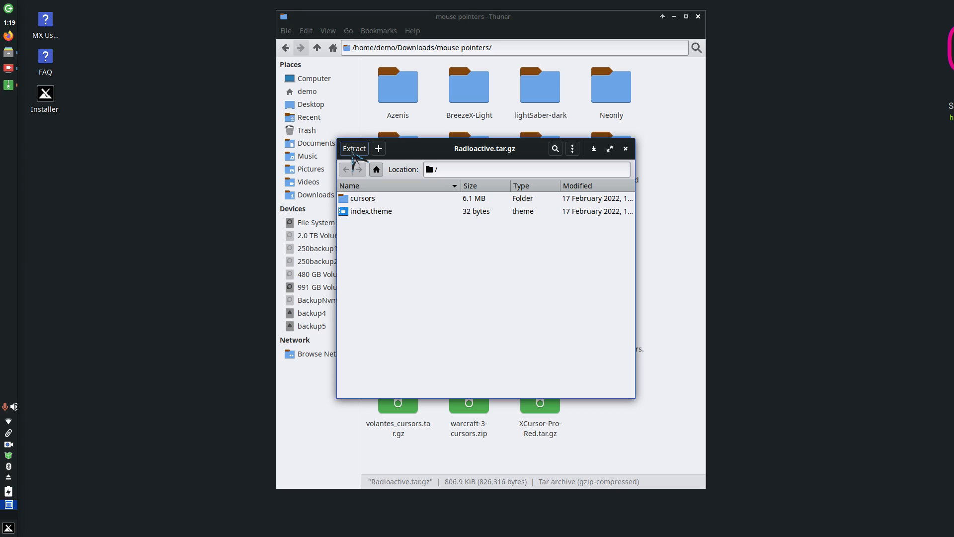
{"action": "left_click", "coordinate": [352, 150]}
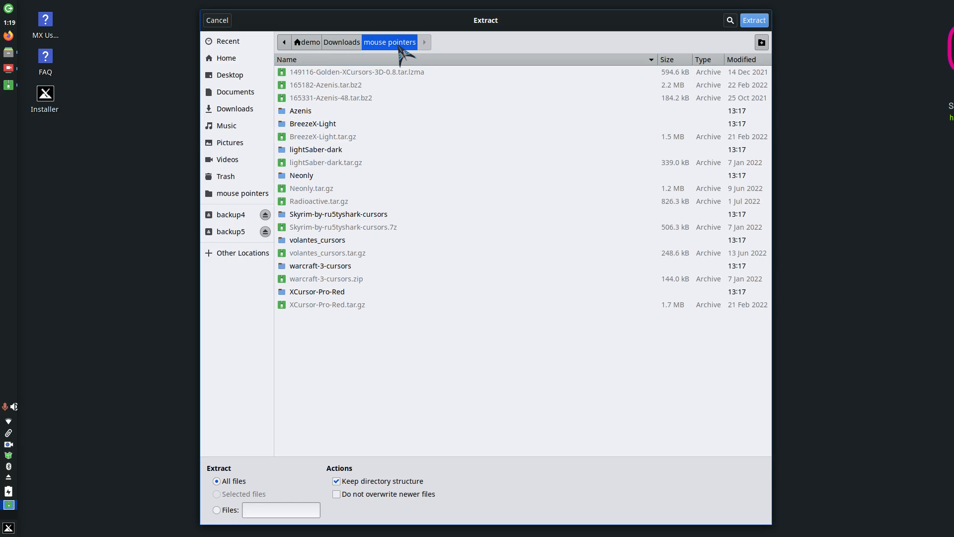
{"action": "left_click", "coordinate": [754, 20]}
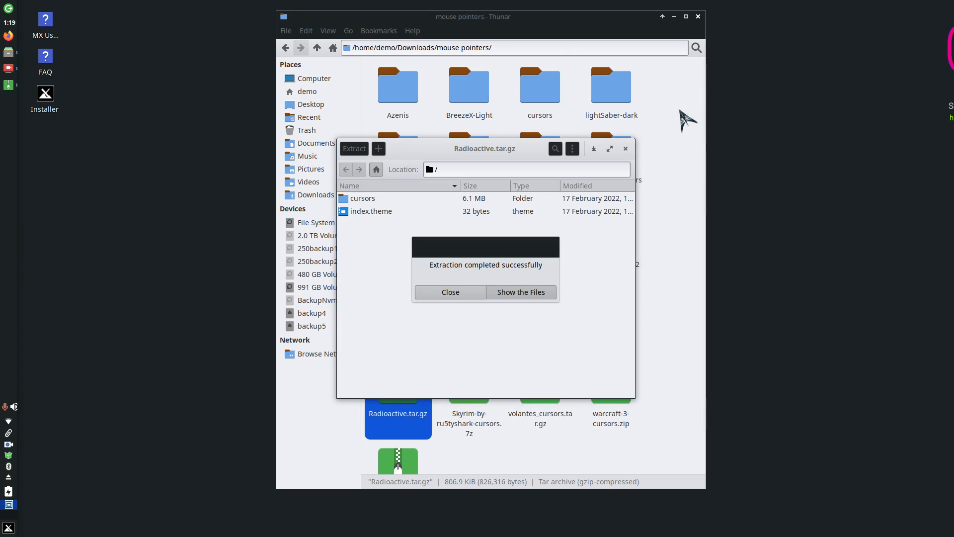
{"action": "left_click", "coordinate": [452, 295]}
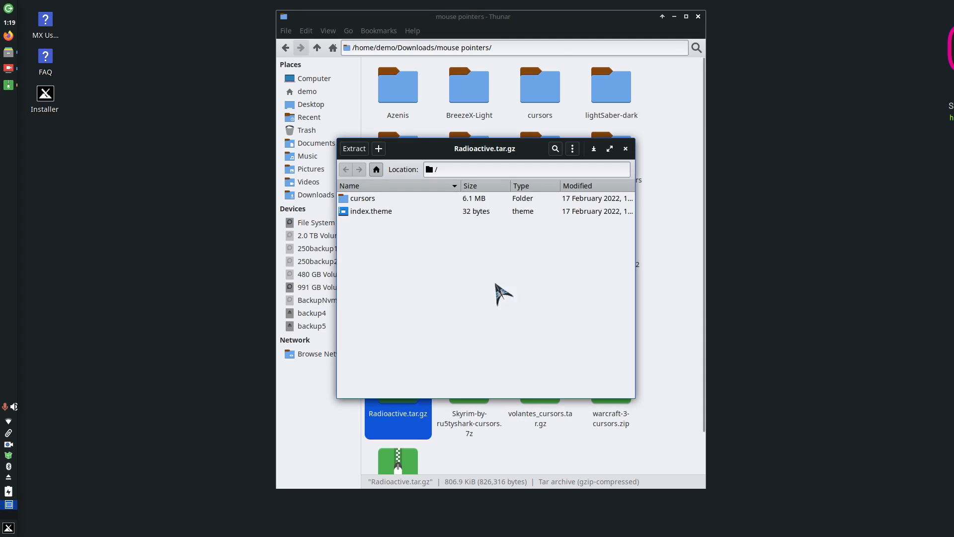
{"action": "left_click", "coordinate": [621, 149]}
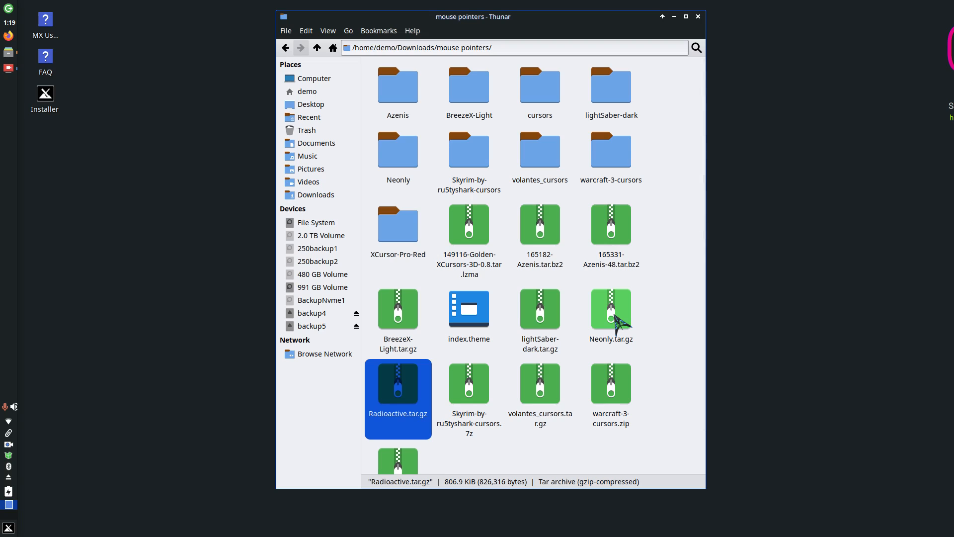
Step: Delete the index.theme file from "mouse pointers" and extract Radioactive.tar.gz in place, selecting the new Radioactive folder
{"action": "left_click", "coordinate": [476, 319]}
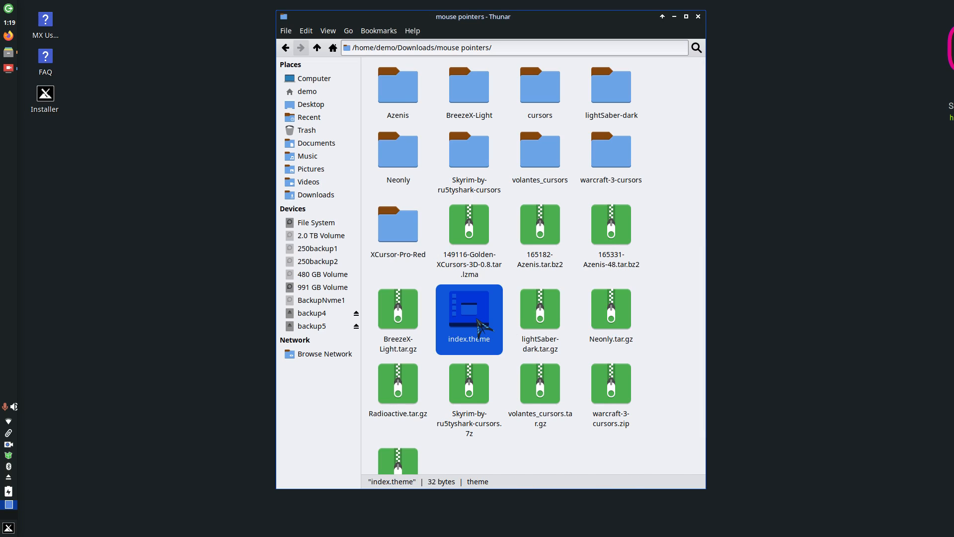
{"action": "scroll", "coordinate": [480, 326], "scroll_direction": "down", "scroll_amount": 1}
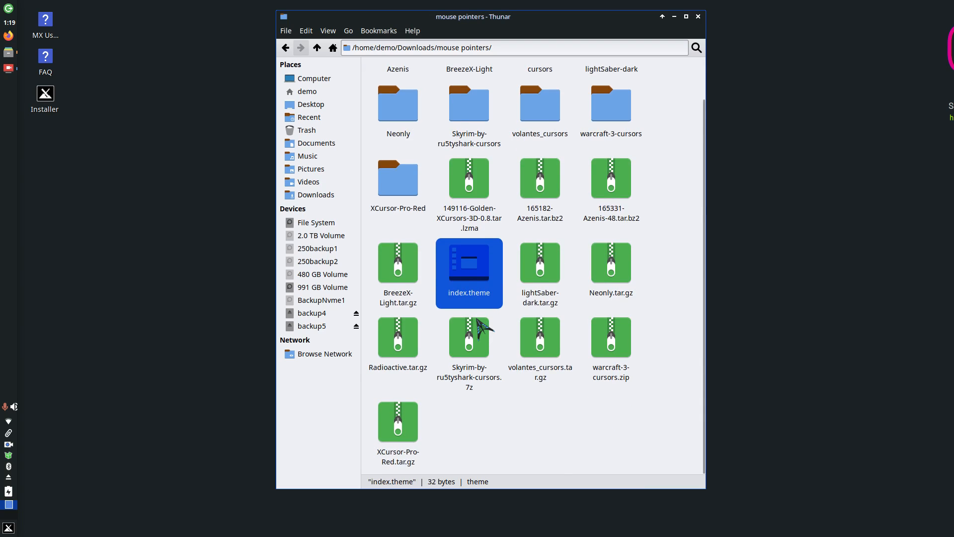
{"action": "scroll", "coordinate": [480, 326], "scroll_direction": "up", "scroll_amount": 1}
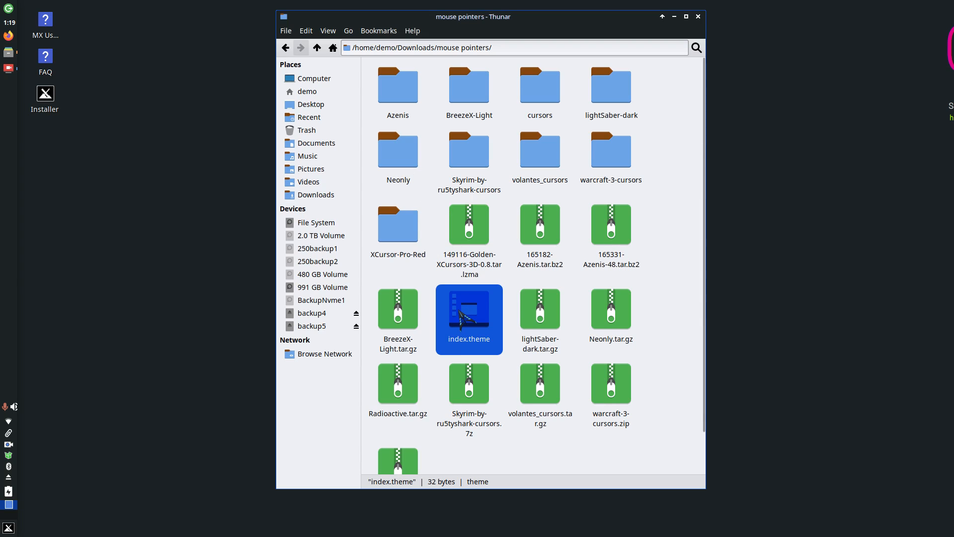
{"action": "key", "text": "Delete"}
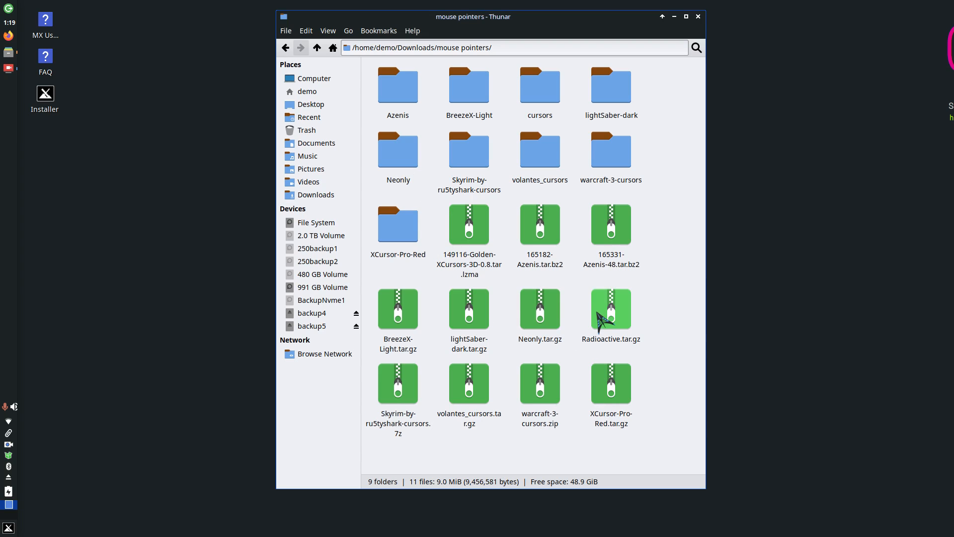
{"action": "right_click", "coordinate": [610, 304]}
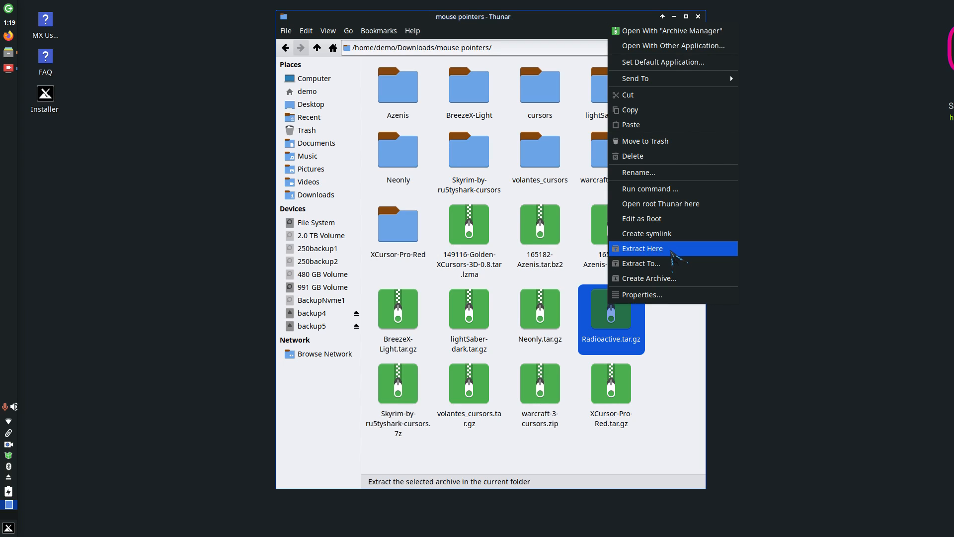
{"action": "left_click", "coordinate": [670, 250]}
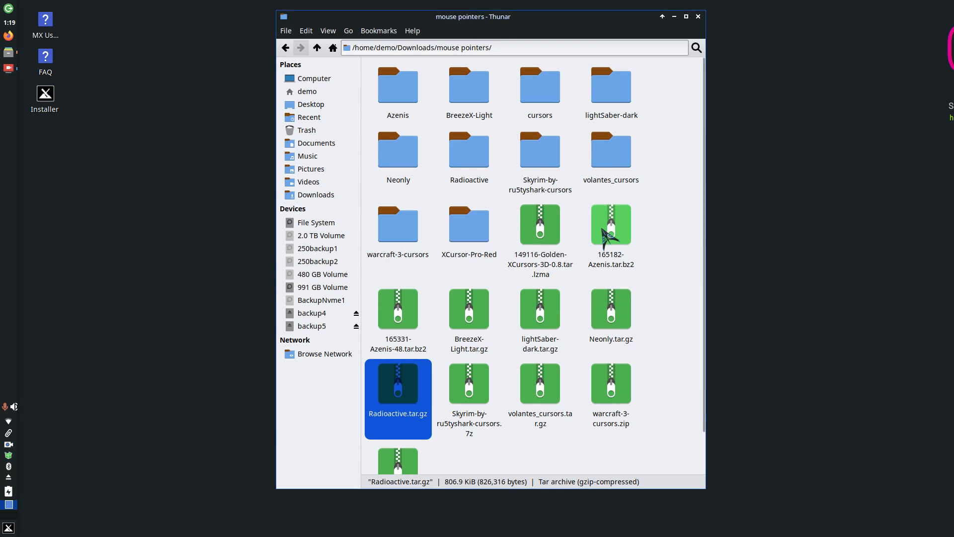
{"action": "left_click", "coordinate": [458, 151]}
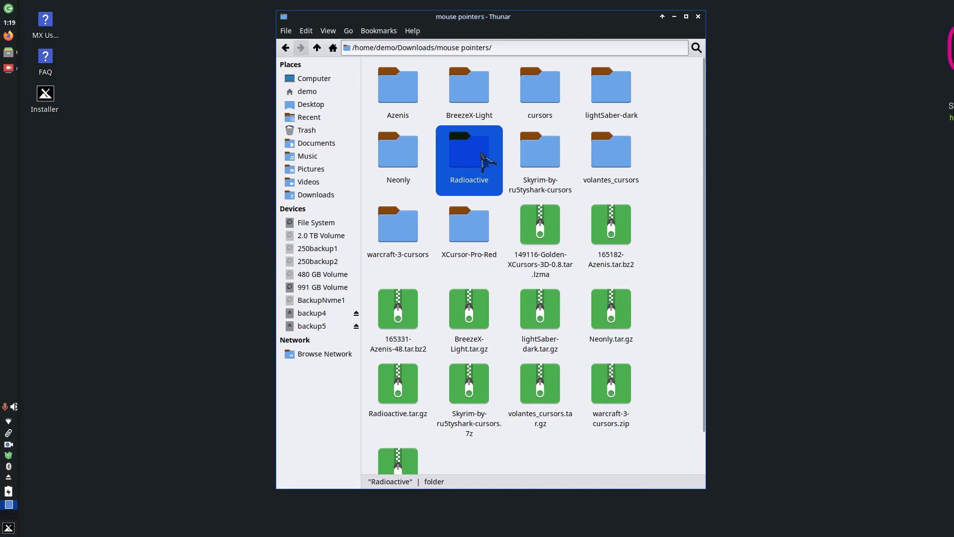
Step: Check which cursor themes are listed in the system's Mouse and Touchpad settings and close the settings
{"action": "left_click", "coordinate": [8, 527]}
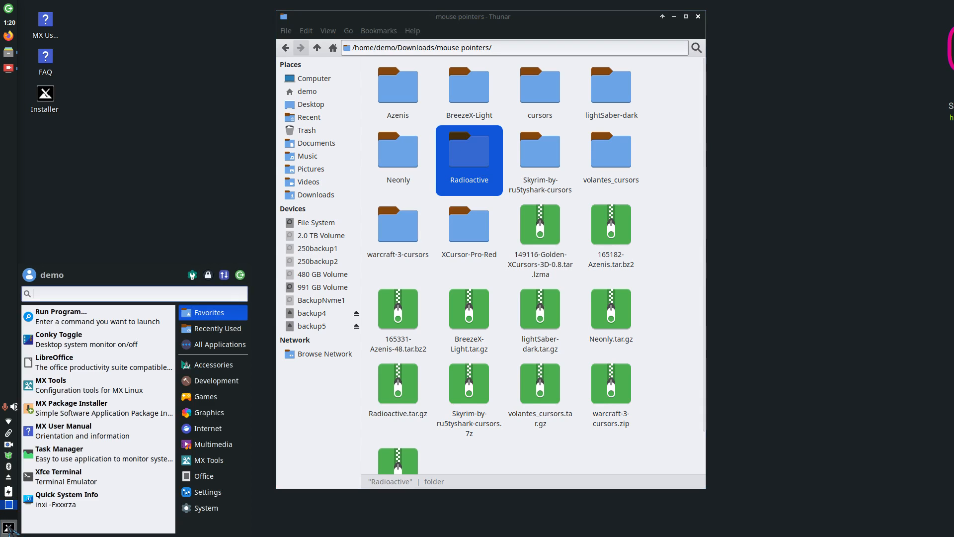
{"action": "left_click", "coordinate": [192, 275]}
{"action": "scroll", "coordinate": [420, 366], "scroll_direction": "down", "scroll_amount": 5}
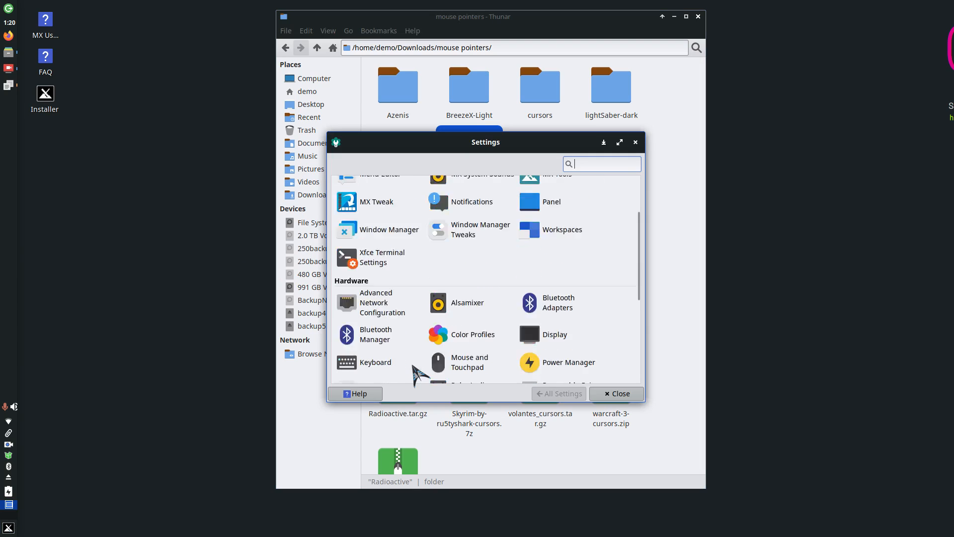
{"action": "left_click", "coordinate": [467, 308]}
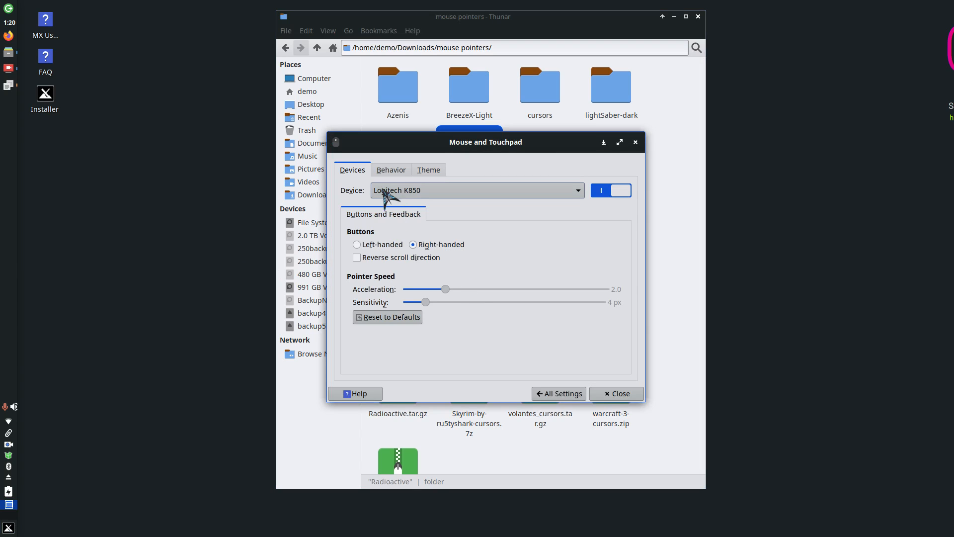
{"action": "left_click", "coordinate": [433, 171]}
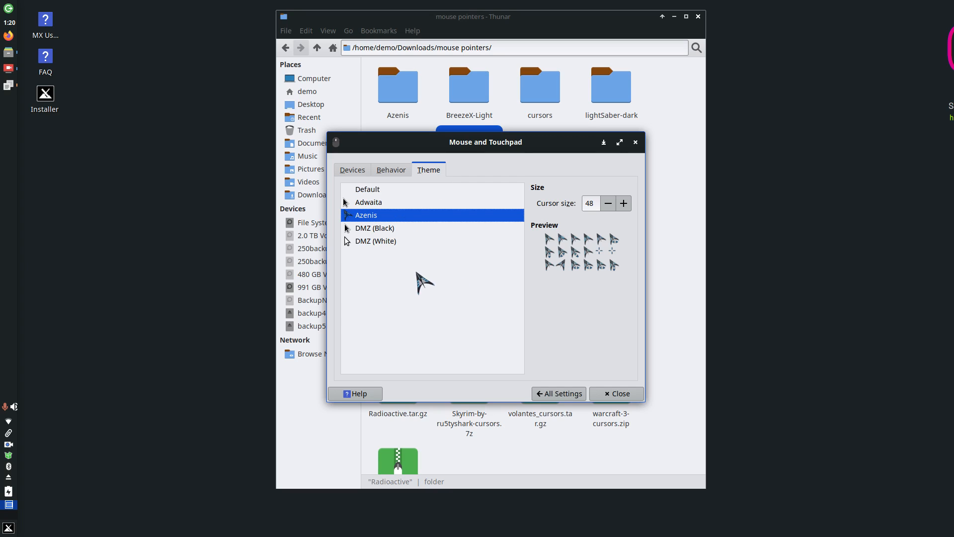
{"action": "left_click", "coordinate": [551, 393]}
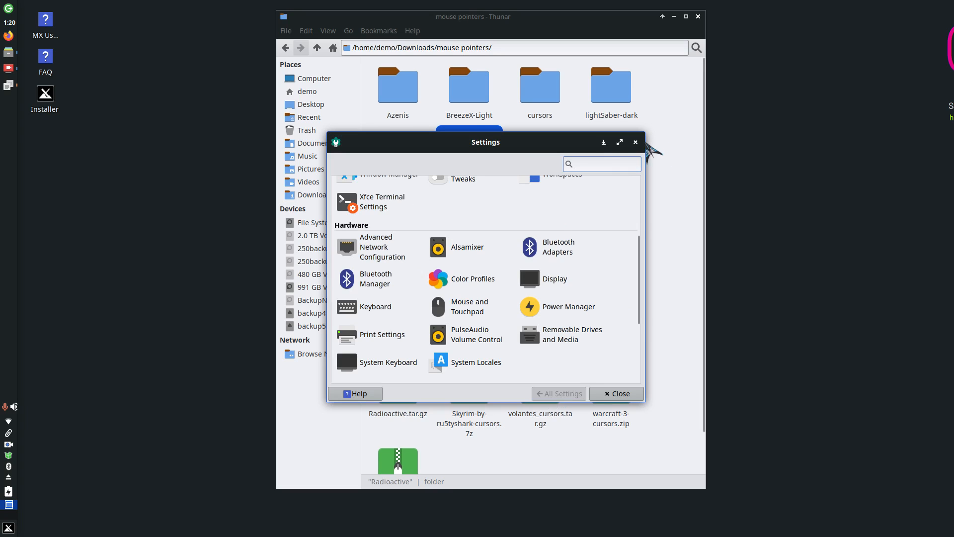
{"action": "left_click", "coordinate": [636, 142]}
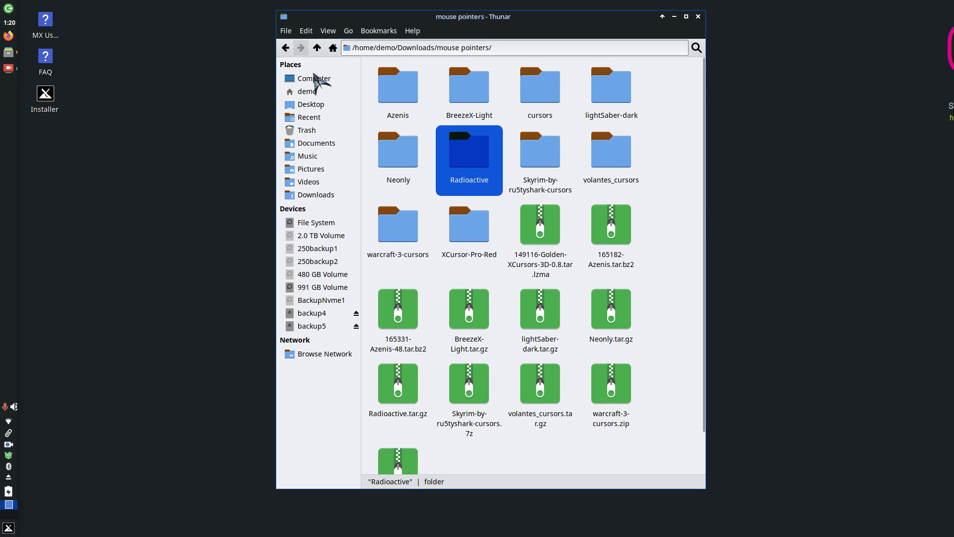
Step: Go to the demo home folder and show its hidden files
{"action": "left_click", "coordinate": [308, 96]}
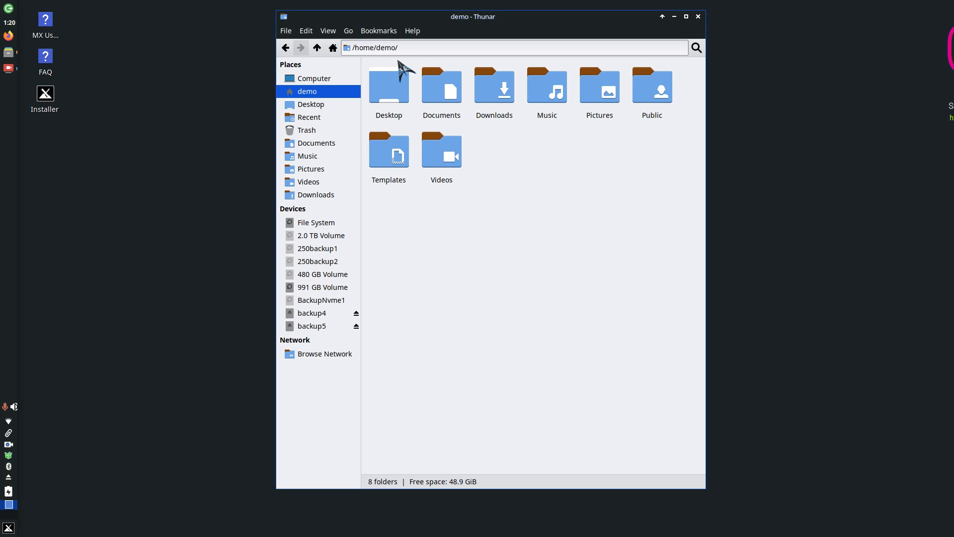
{"action": "left_click", "coordinate": [328, 31]}
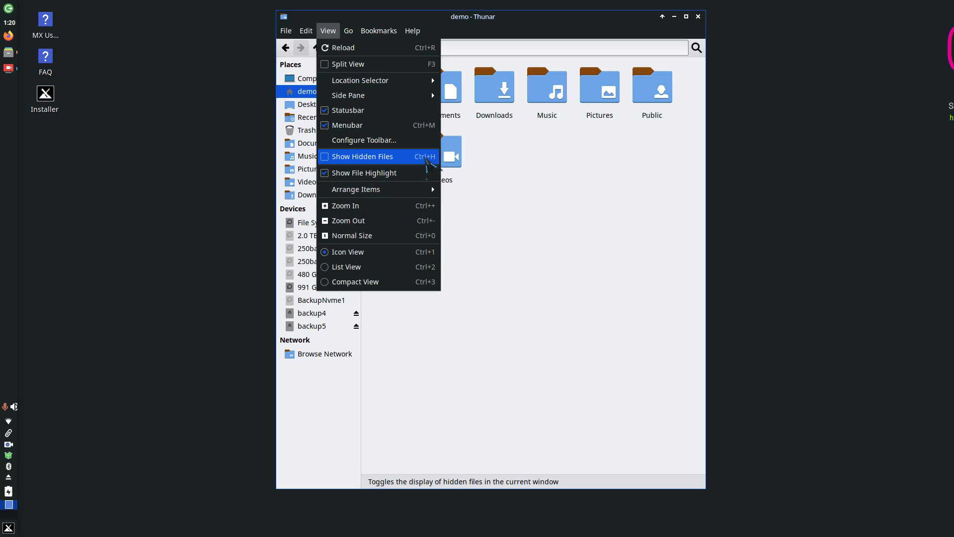
{"action": "left_click", "coordinate": [519, 217]}
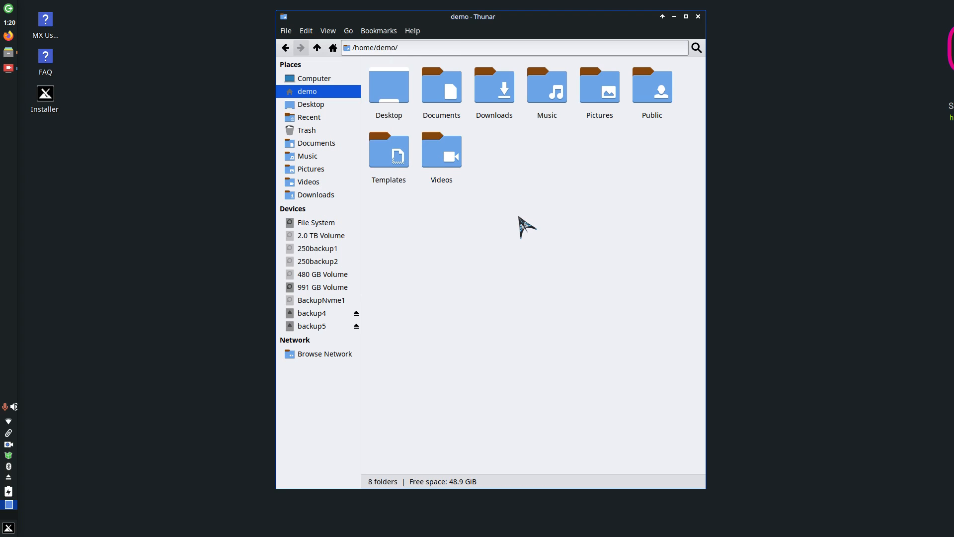
{"action": "key", "text": "ctrl+h"}
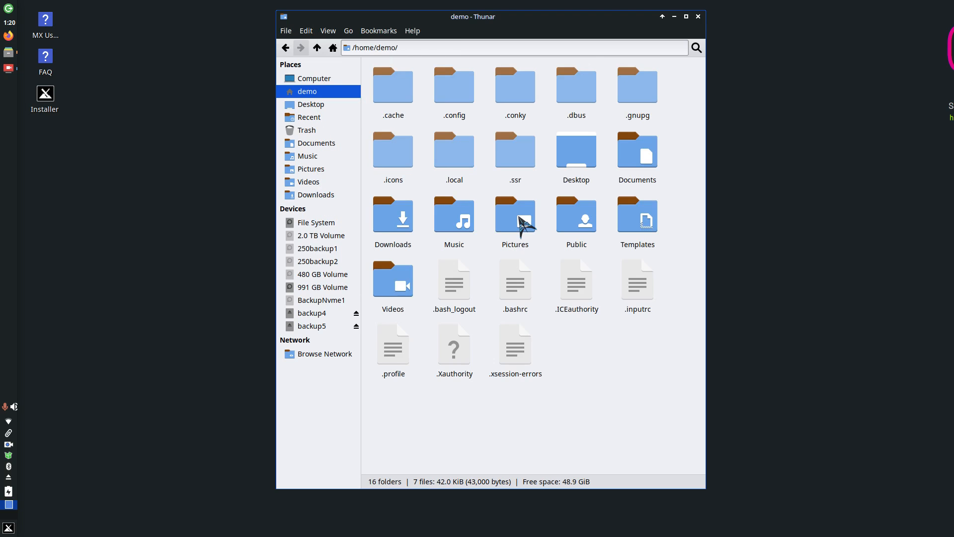
Step: Look inside the hidden .icons folder at its cursor theme and return to the home folder
{"action": "left_click", "coordinate": [409, 180]}
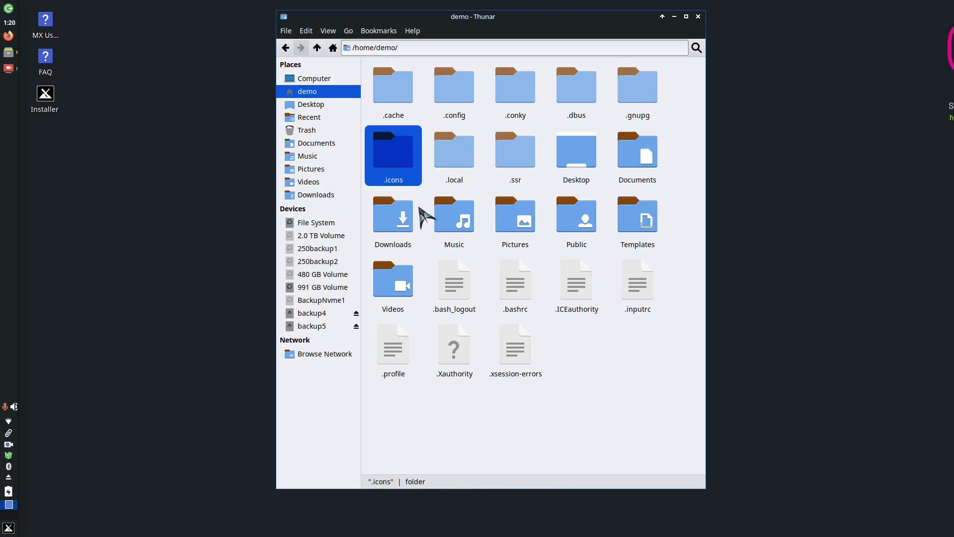
{"action": "double_click", "coordinate": [404, 164]}
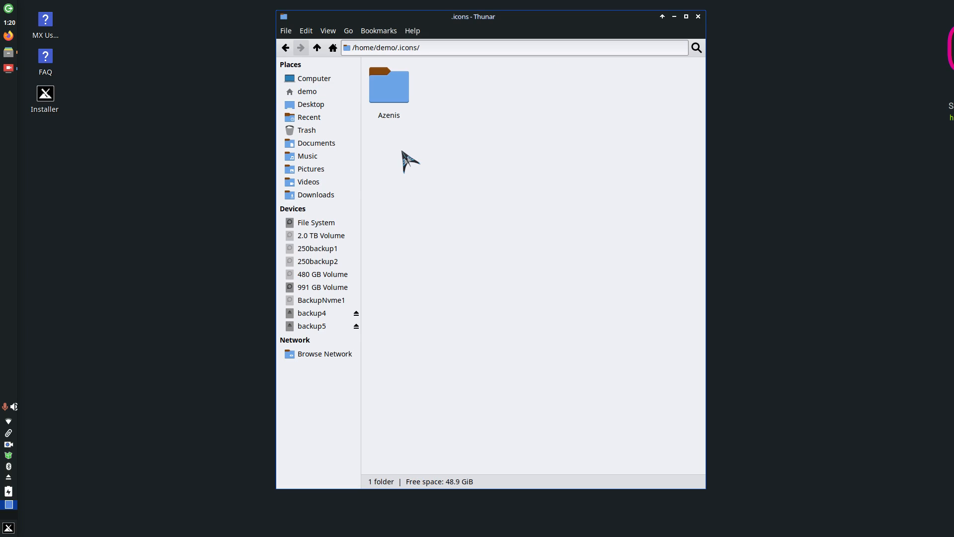
{"action": "left_click", "coordinate": [397, 98]}
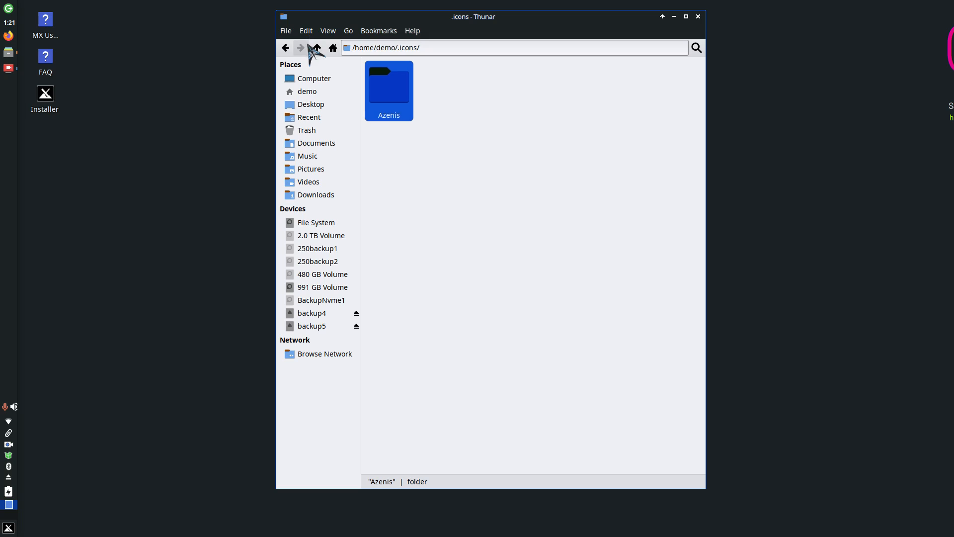
{"action": "left_click", "coordinate": [495, 149]}
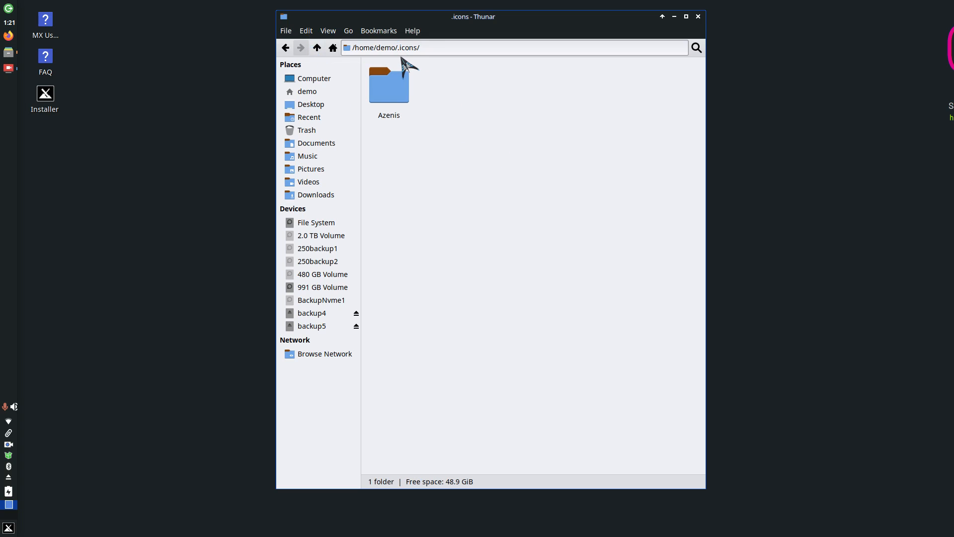
{"action": "left_click", "coordinate": [317, 48]}
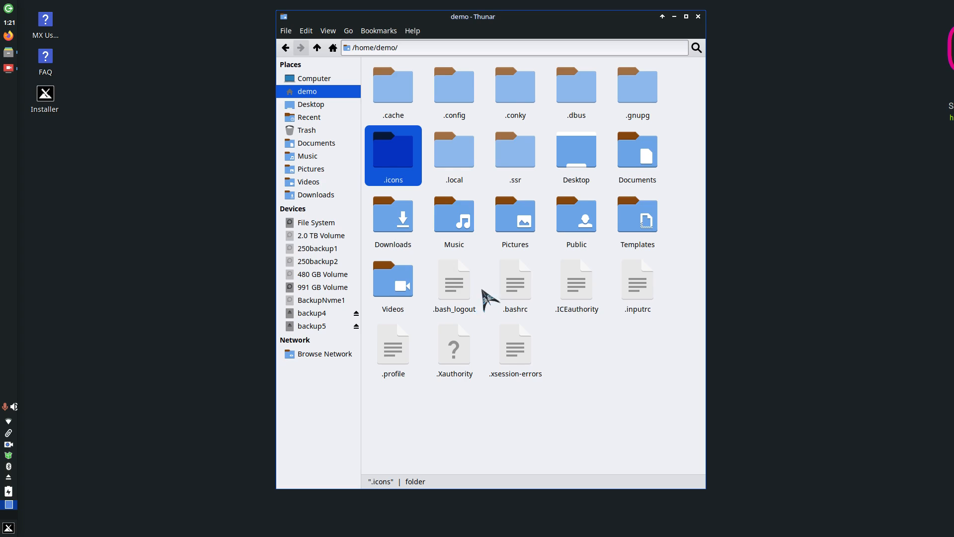
{"action": "left_click", "coordinate": [598, 370]}
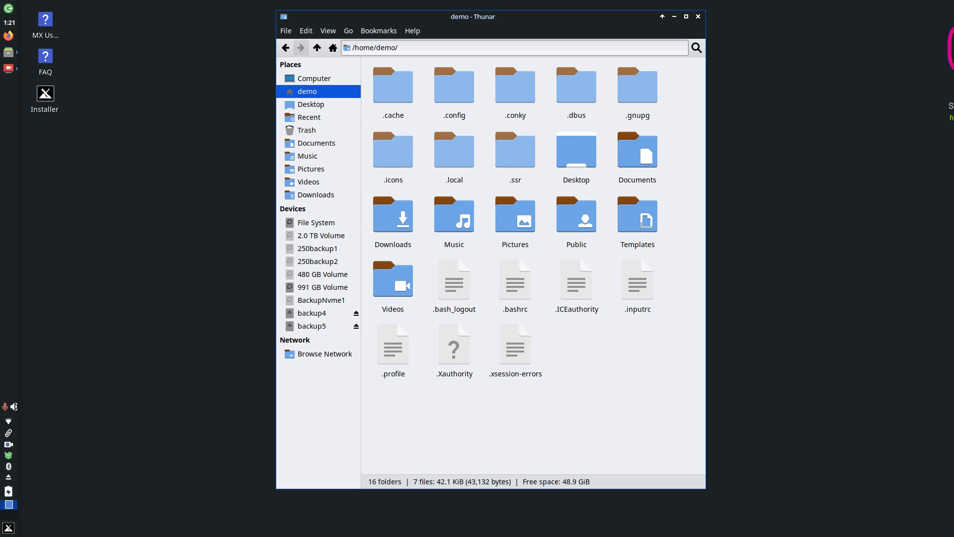
Step: Open the .icons folder and a second file manager window beside it showing Downloads/mouse pointers
{"action": "left_click_drag", "start_coordinate": [553, 21], "coordinate": [481, 11]}
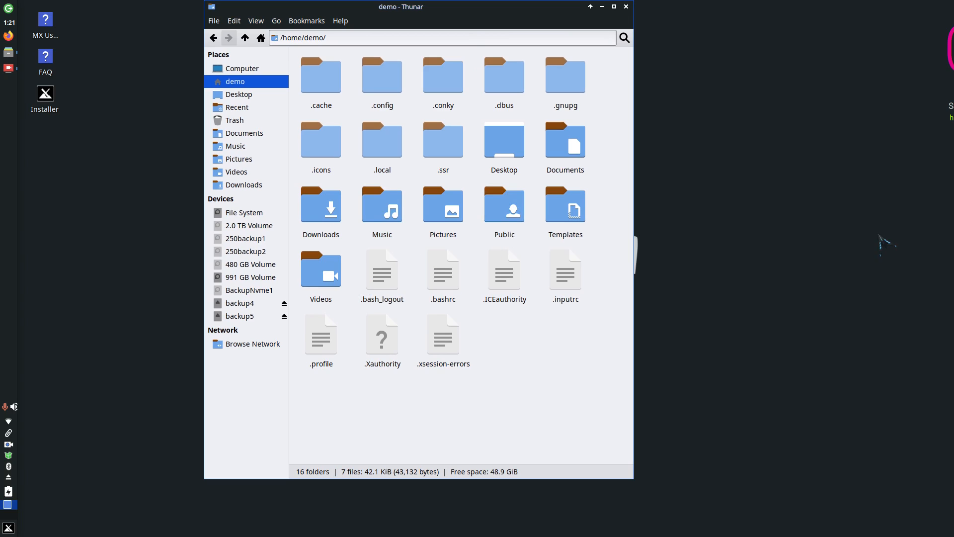
{"action": "double_click", "coordinate": [323, 145]}
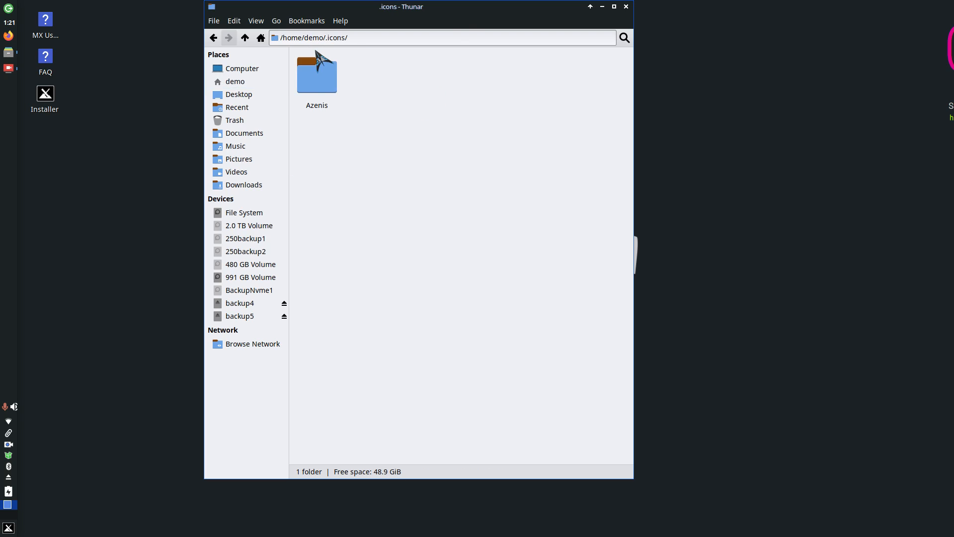
{"action": "left_click_drag", "start_coordinate": [458, 13], "coordinate": [741, 45]}
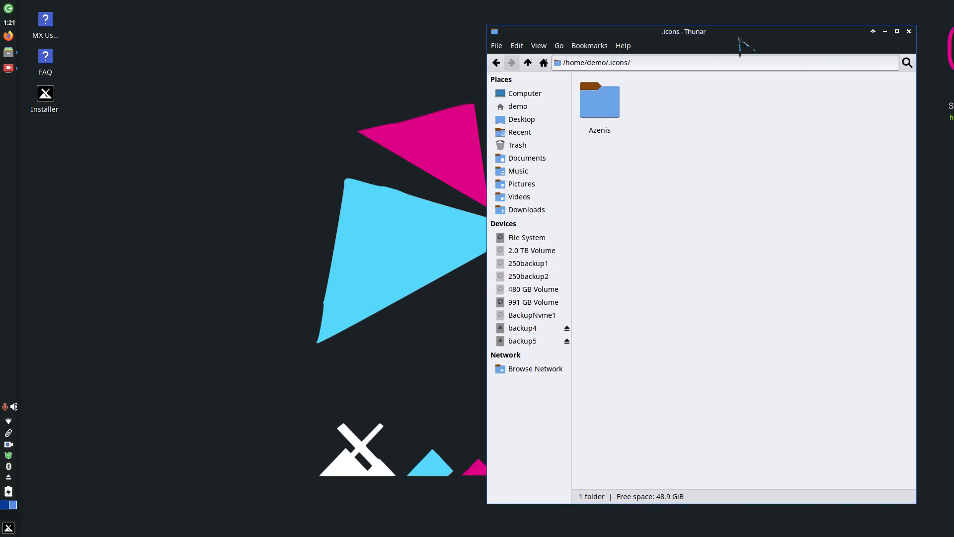
{"action": "left_click", "coordinate": [491, 46]}
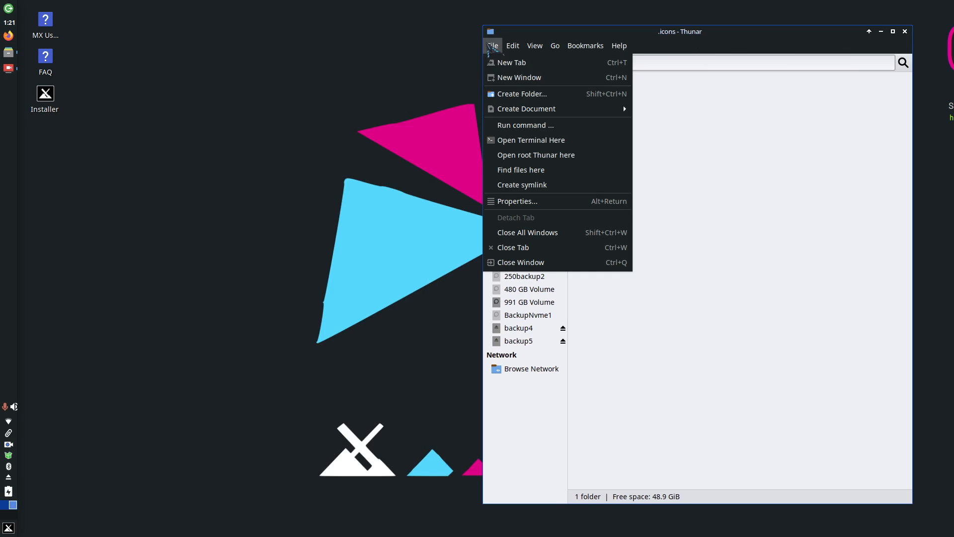
{"action": "left_click", "coordinate": [499, 79]}
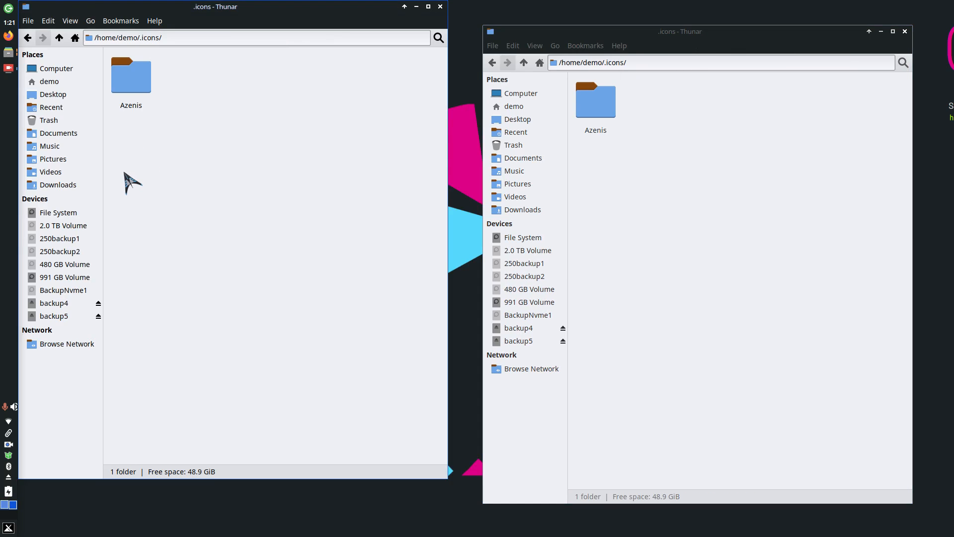
{"action": "left_click", "coordinate": [74, 186]}
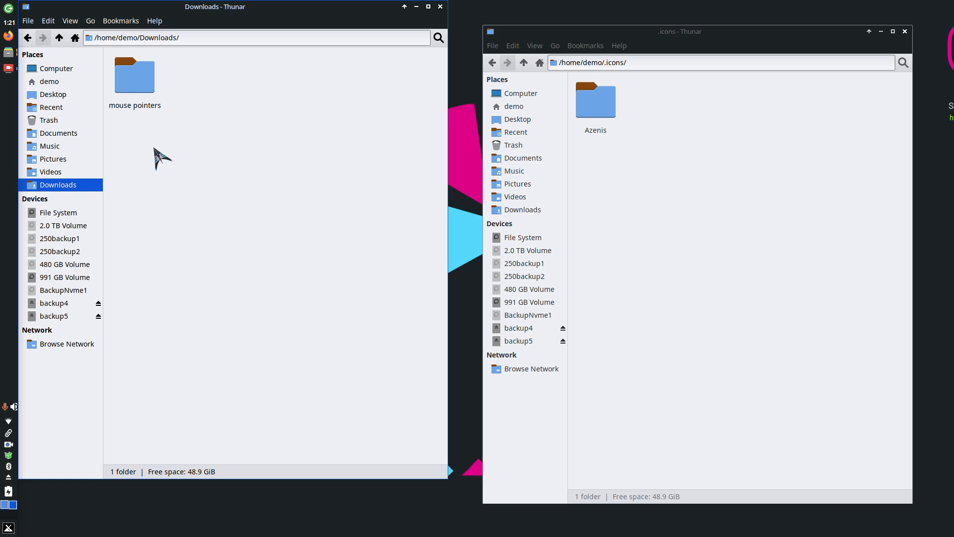
{"action": "double_click", "coordinate": [158, 82]}
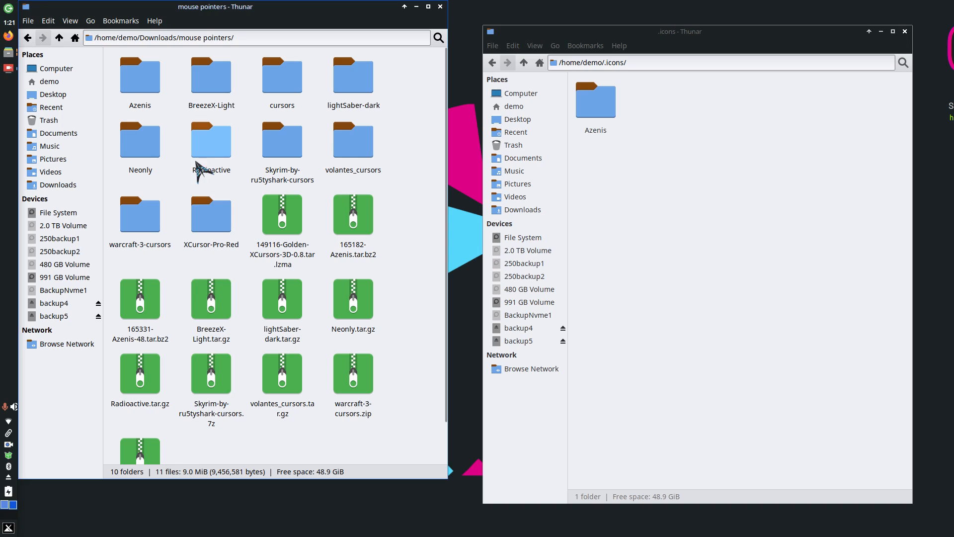
Step: Move the Radioactive folder from "mouse pointers" into .icons and back again
{"action": "left_click_drag", "start_coordinate": [222, 144], "coordinate": [694, 199]}
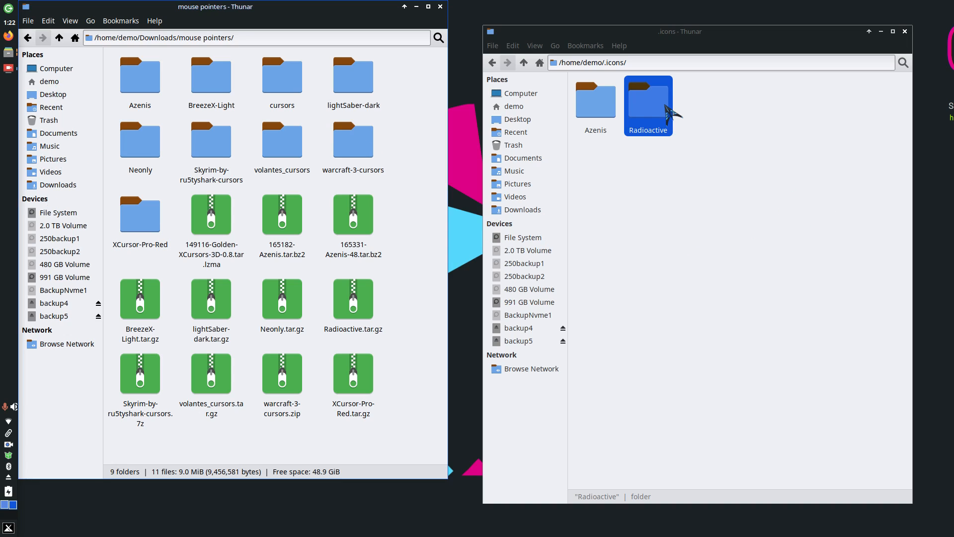
{"action": "left_click_drag", "start_coordinate": [661, 102], "coordinate": [388, 126]}
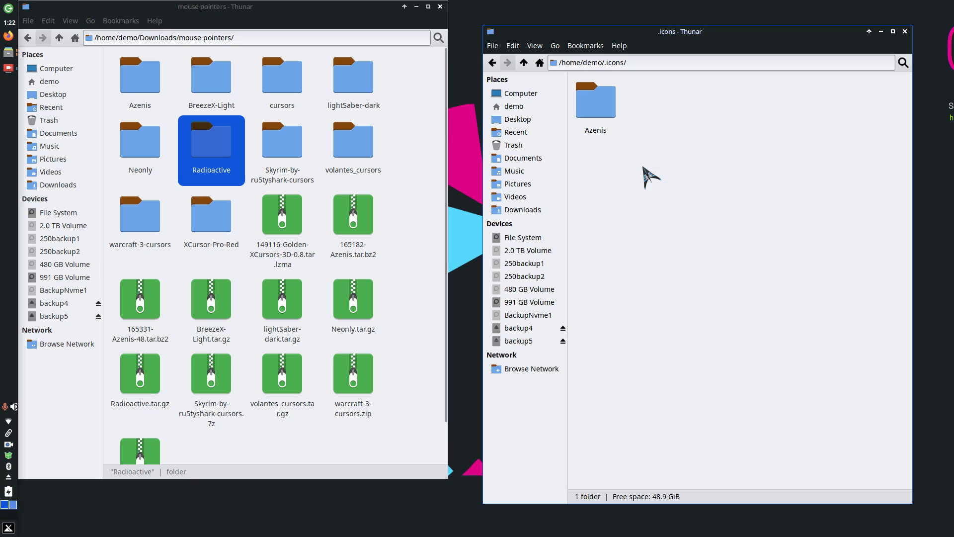
Step: Copy the Radioactive folder from "mouse pointers" and paste it into the .icons folder
{"action": "right_click", "coordinate": [215, 140]}
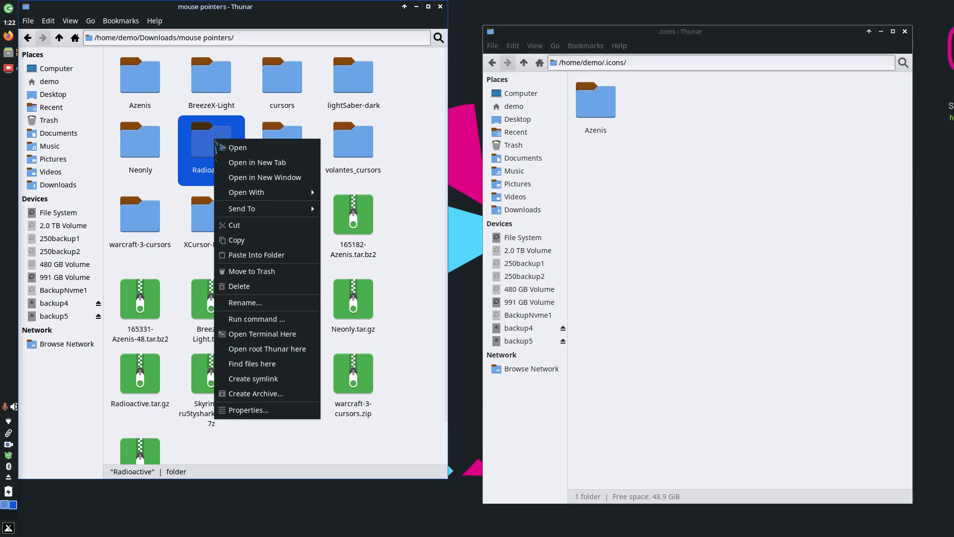
{"action": "left_click", "coordinate": [233, 241]}
{"action": "left_click", "coordinate": [681, 155]}
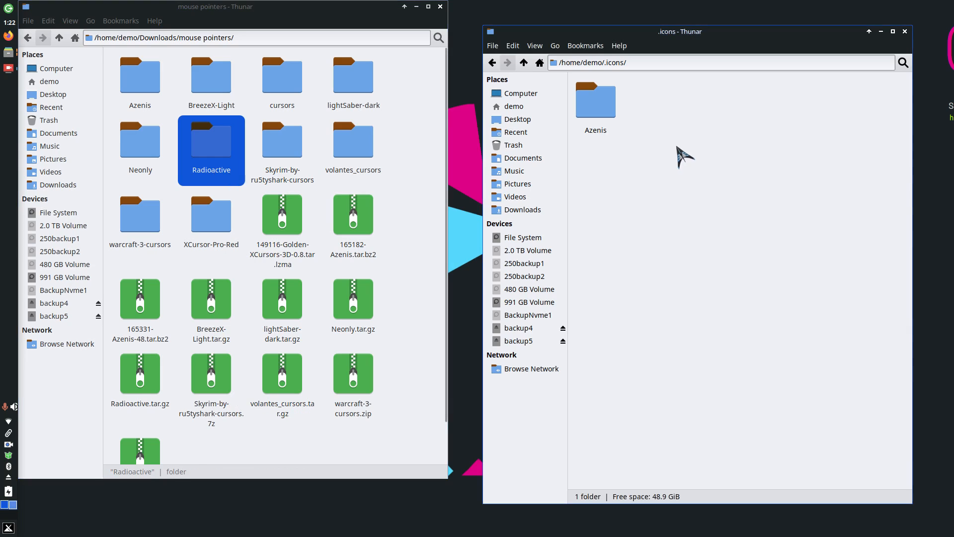
{"action": "right_click", "coordinate": [687, 142]}
{"action": "left_click", "coordinate": [744, 181]}
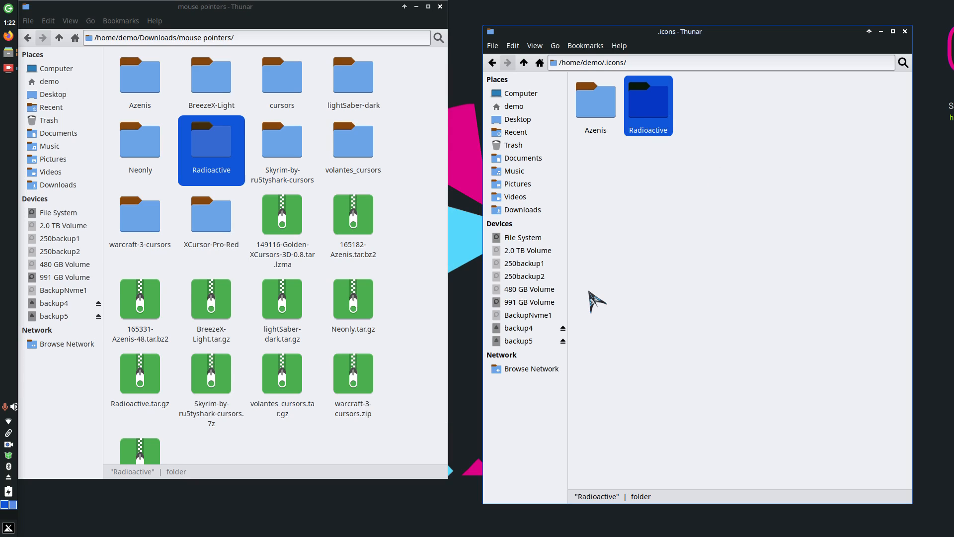
Step: Copy the Radioactive folder from "mouse pointers" onto the backup4 volume, then close the backup4 window
{"action": "left_click", "coordinate": [519, 328]}
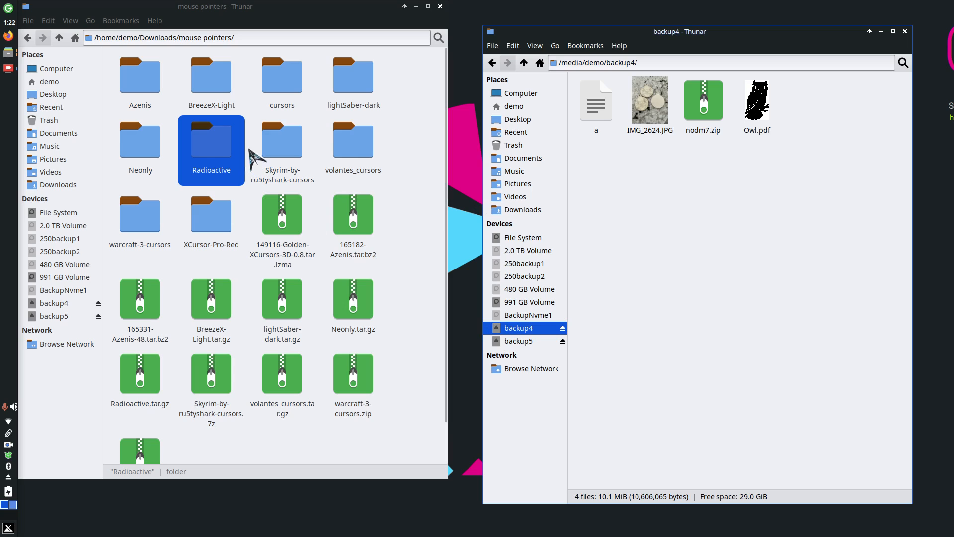
{"action": "left_click_drag", "start_coordinate": [213, 145], "coordinate": [696, 243]}
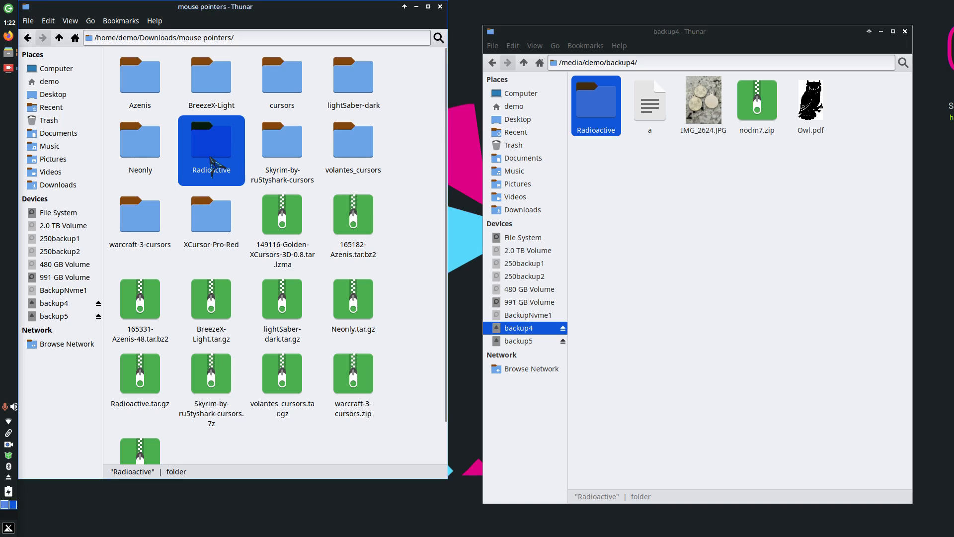
{"action": "left_click", "coordinate": [663, 274]}
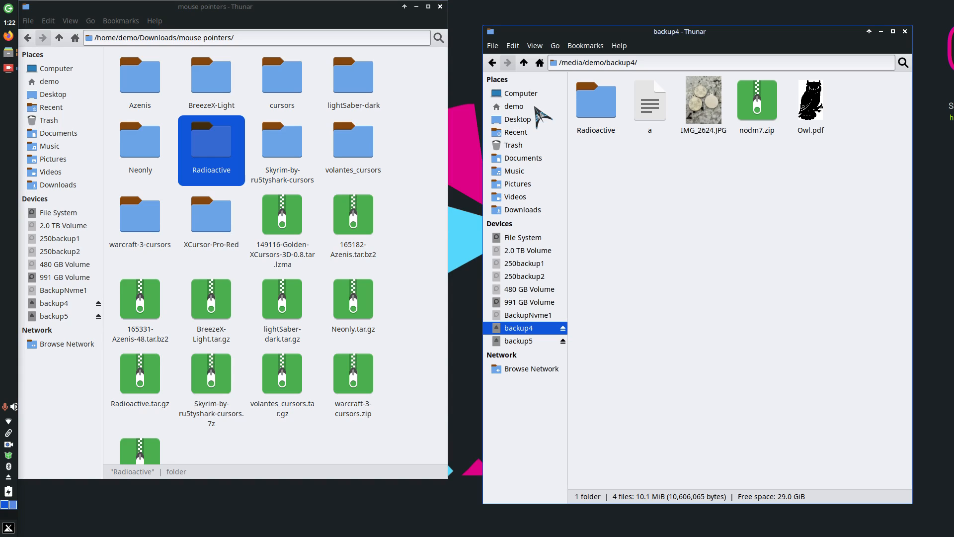
{"action": "left_click", "coordinate": [905, 30]}
{"action": "left_click_drag", "start_coordinate": [279, 26], "coordinate": [557, 26]}
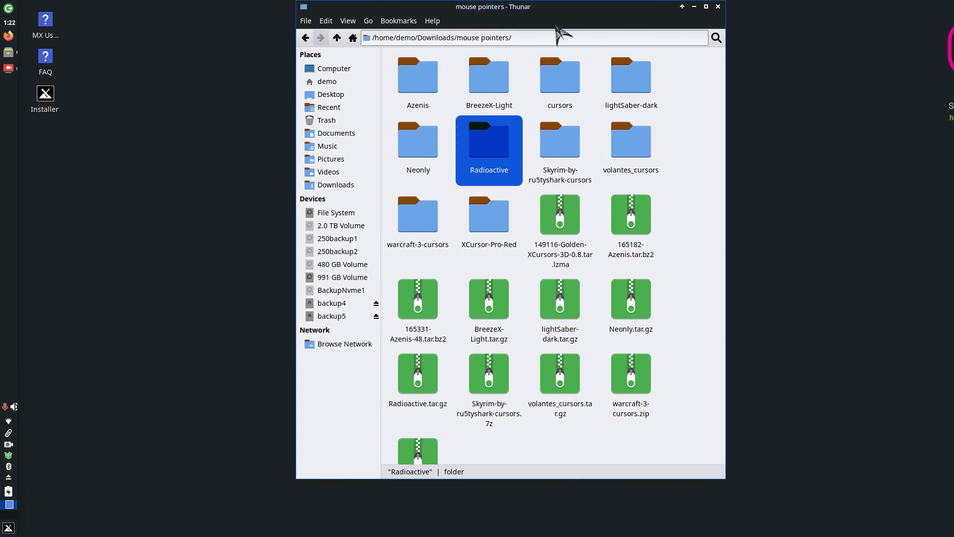
Step: Look inside the Radioactive folder in the home folder's .icons directory, go back up and close the file manager
{"action": "left_click", "coordinate": [328, 81]}
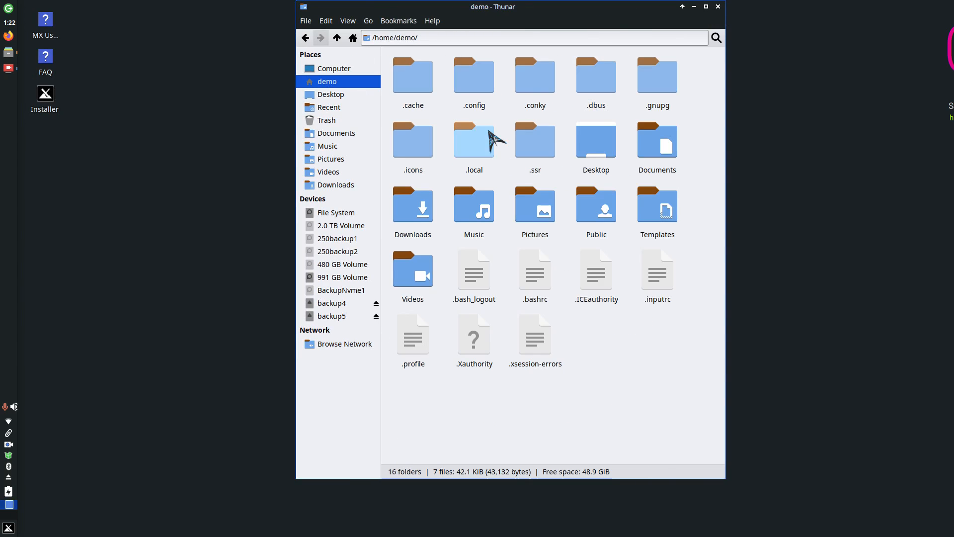
{"action": "double_click", "coordinate": [423, 148]}
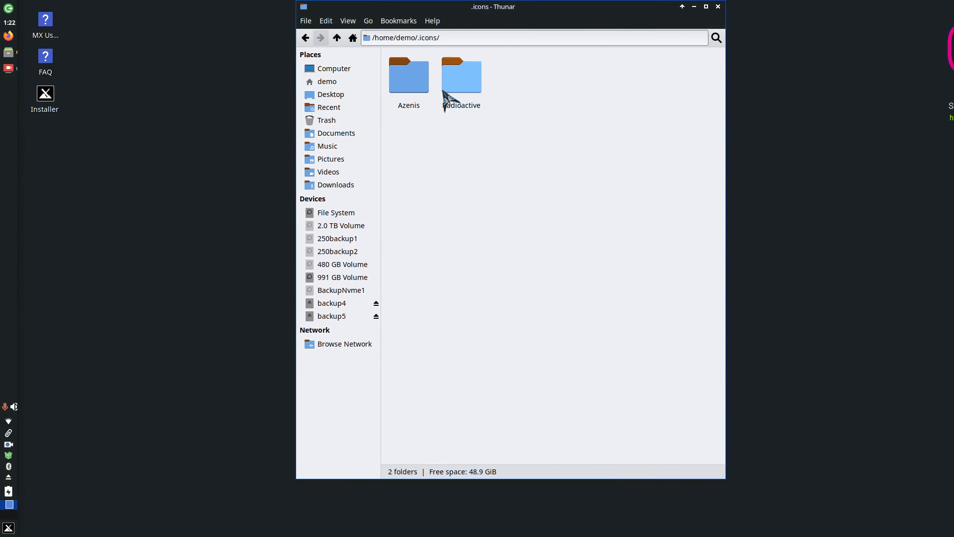
{"action": "double_click", "coordinate": [477, 87]}
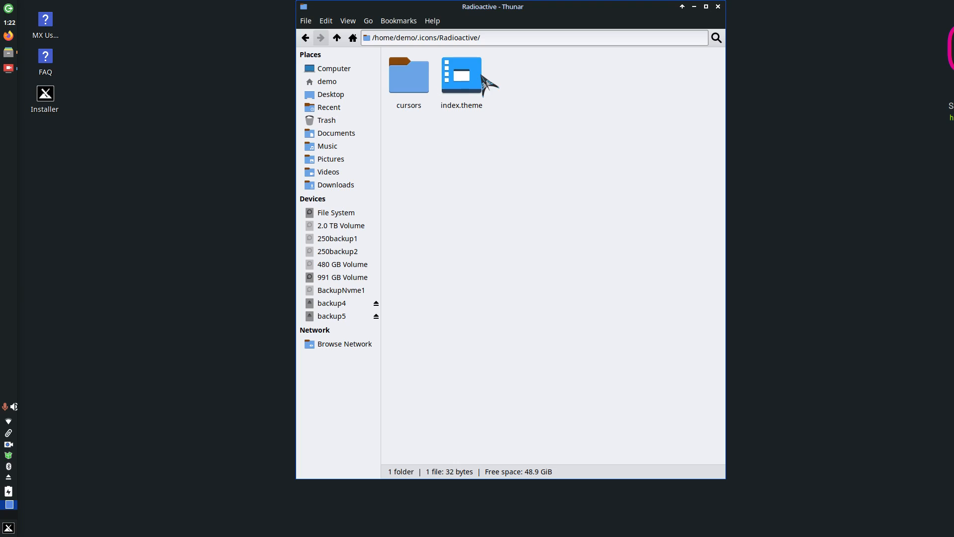
{"action": "left_click", "coordinate": [337, 39]}
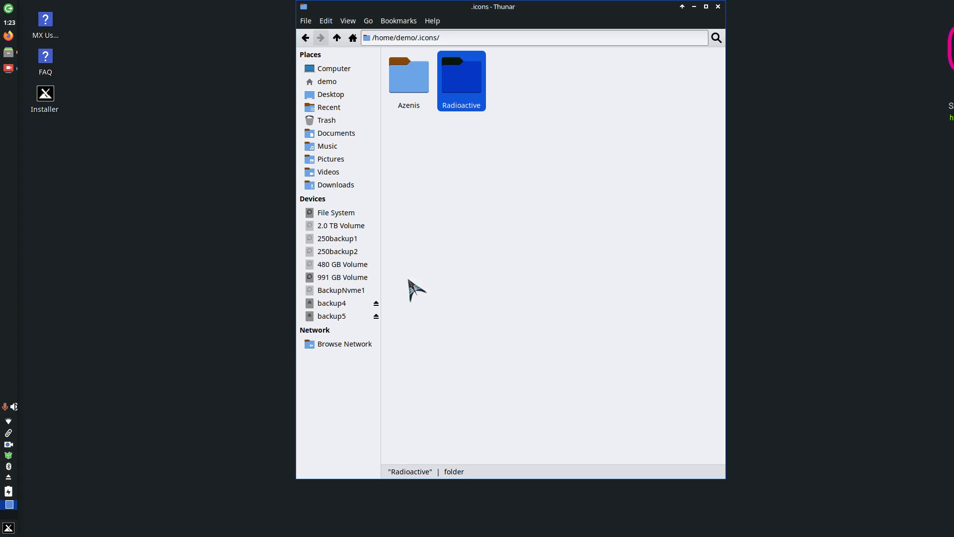
{"action": "left_click", "coordinate": [718, 7]}
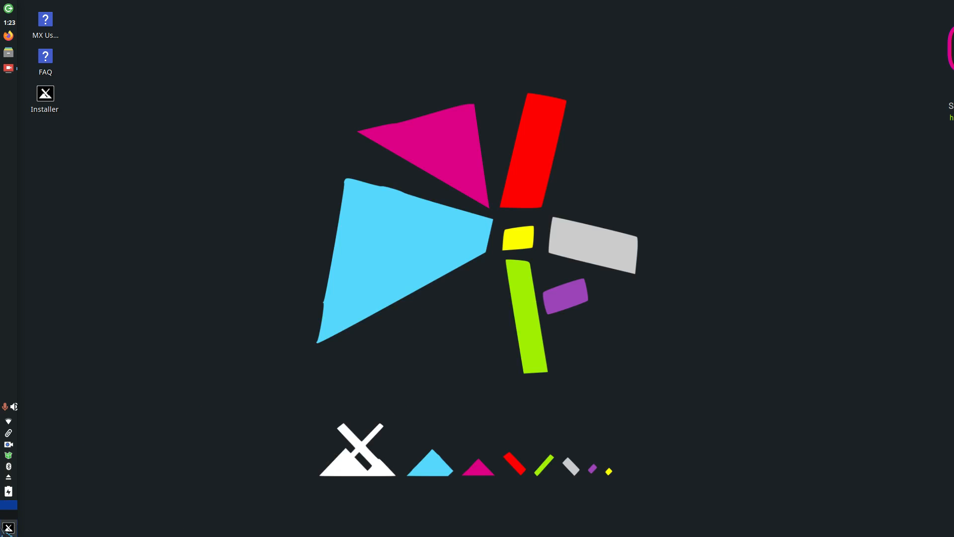
Step: Apply the "Radioactive" cursor theme in the system's Mouse and Touchpad settings and move the dialog aside
{"action": "left_click", "coordinate": [8, 527]}
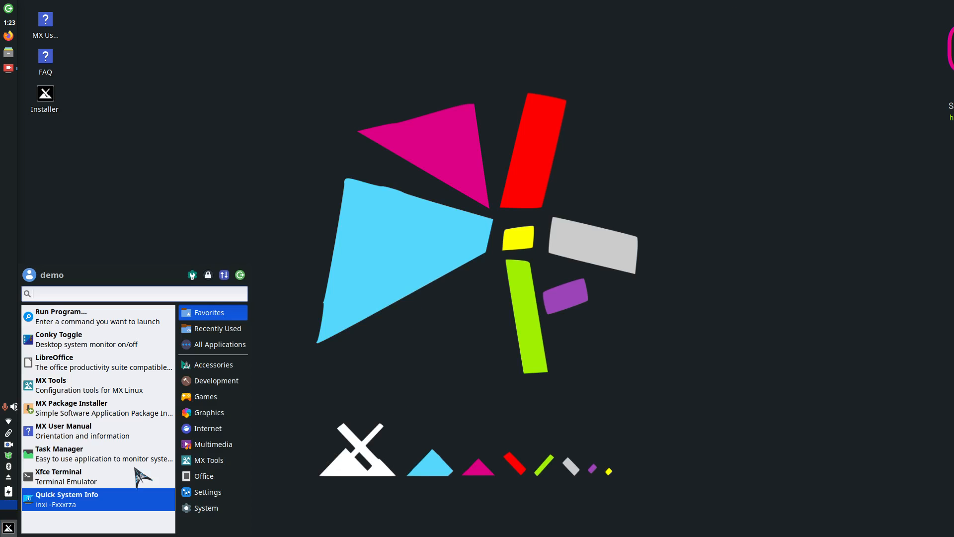
{"action": "left_click", "coordinate": [192, 276]}
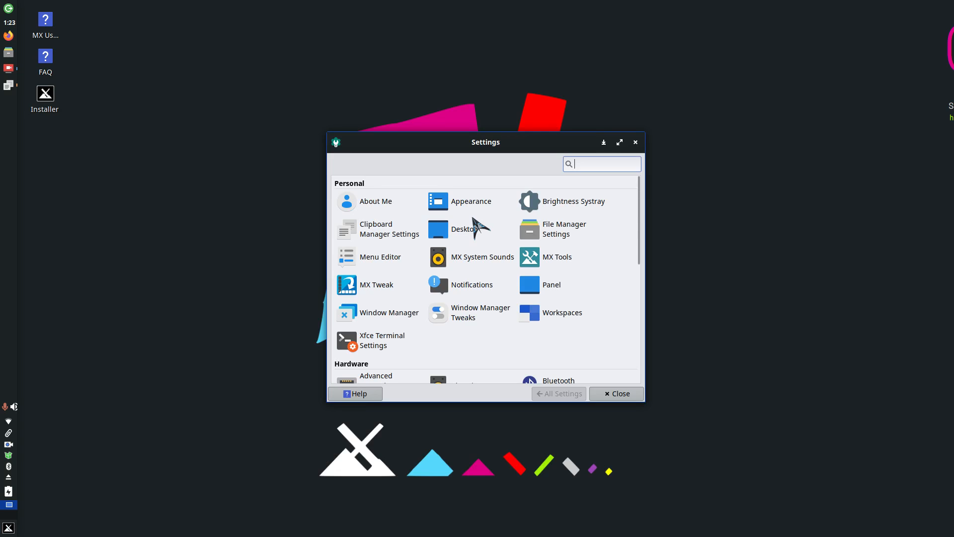
{"action": "scroll", "coordinate": [484, 256], "scroll_direction": "down", "scroll_amount": 7}
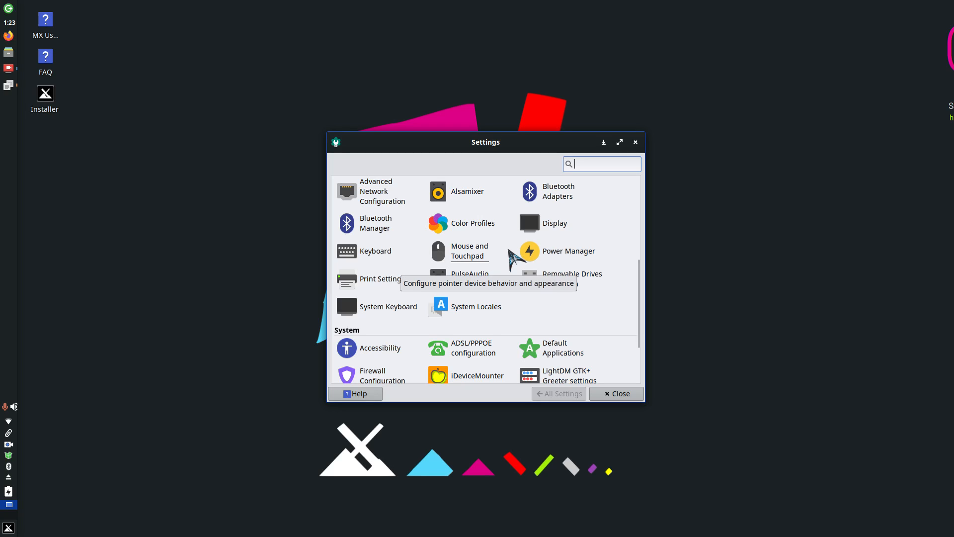
{"action": "left_click", "coordinate": [467, 253]}
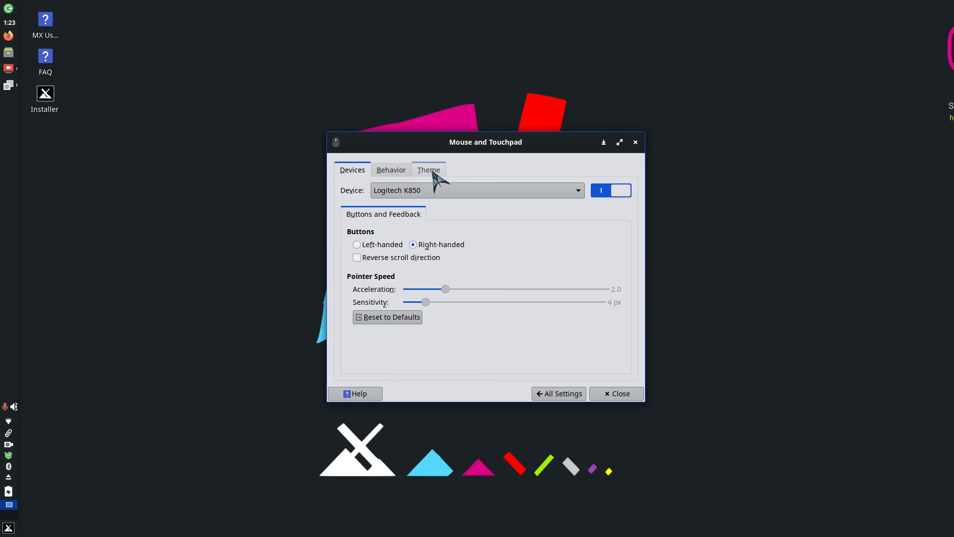
{"action": "left_click", "coordinate": [434, 171]}
{"action": "left_click", "coordinate": [348, 253]}
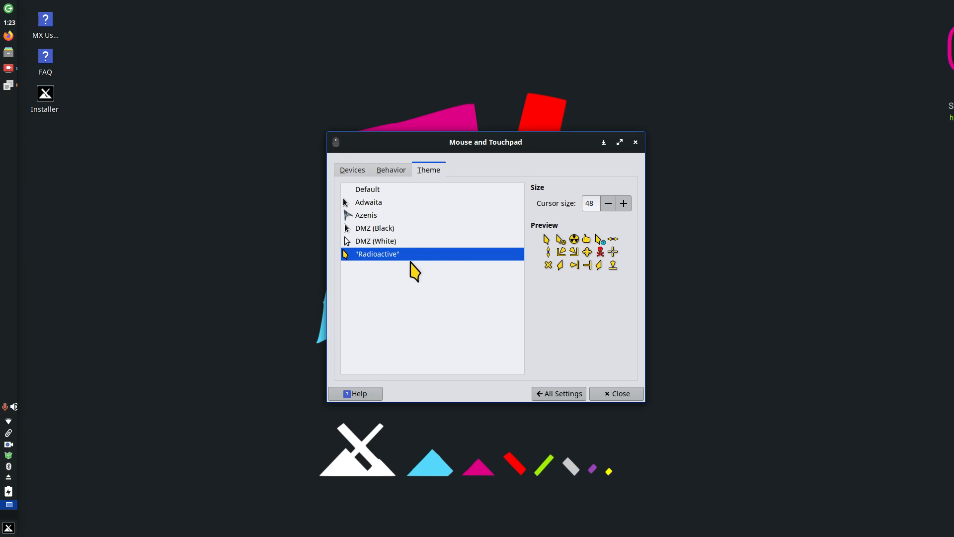
{"action": "left_click_drag", "start_coordinate": [479, 147], "coordinate": [725, 142]}
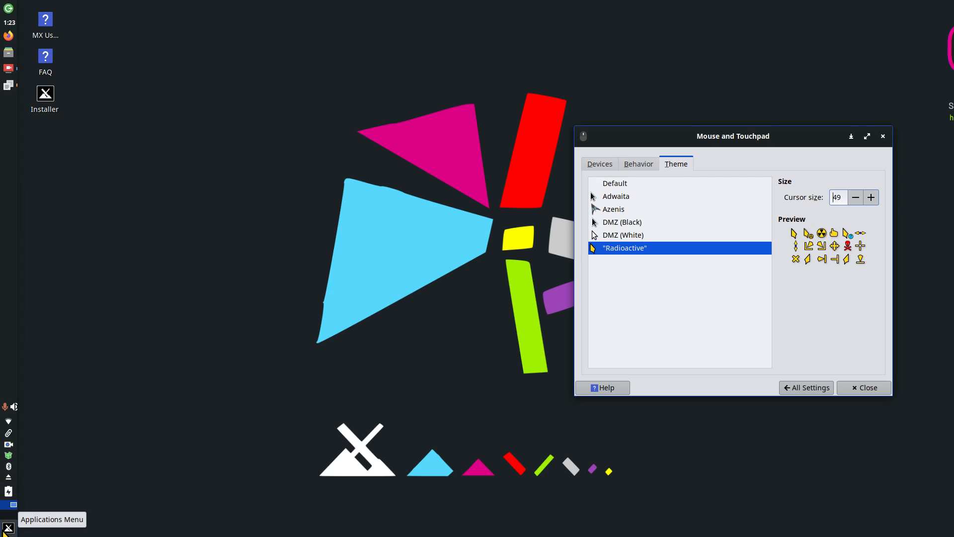
Step: Open a new file manager window and copy the Skyrim-by-ru5tyshark-cursors folder from Downloads/mouse pointers
{"action": "left_click", "coordinate": [6, 55]}
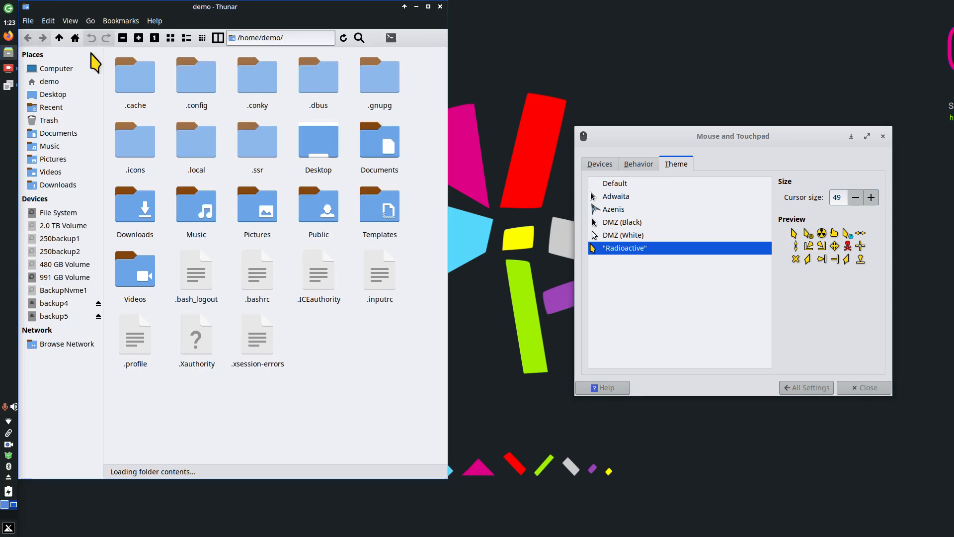
{"action": "left_click_drag", "start_coordinate": [302, 19], "coordinate": [403, 56]}
{"action": "double_click", "coordinate": [240, 187]}
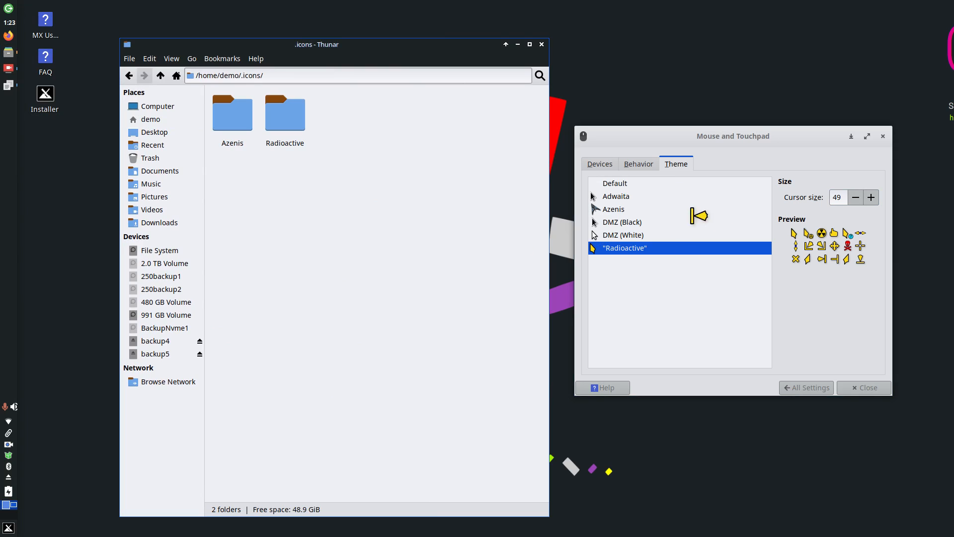
{"action": "left_click", "coordinate": [174, 224]}
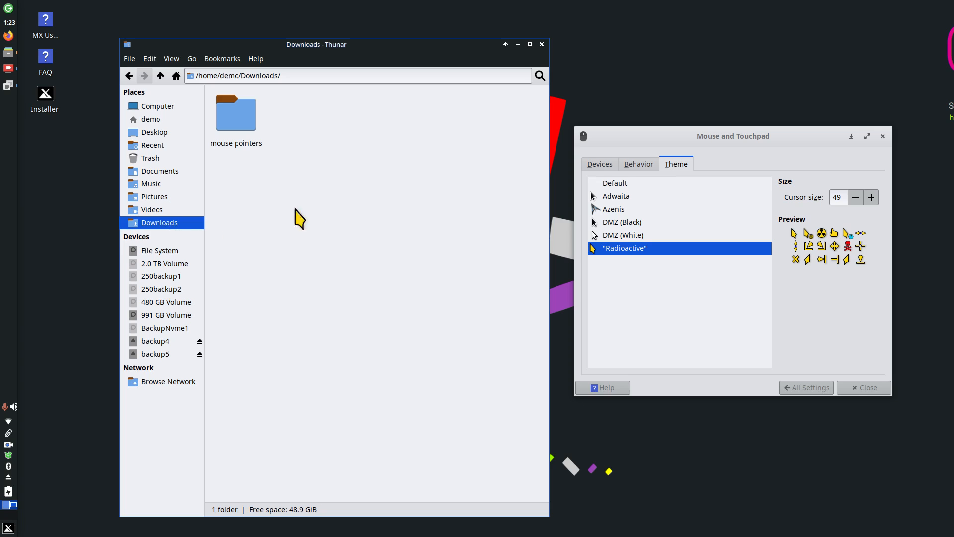
{"action": "double_click", "coordinate": [246, 124]}
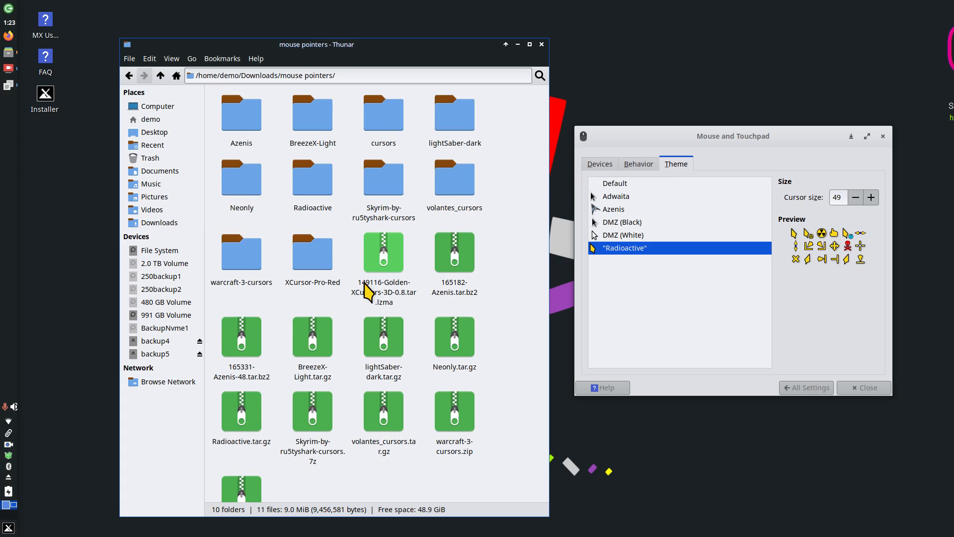
{"action": "left_click", "coordinate": [392, 180]}
{"action": "right_click", "coordinate": [391, 179]}
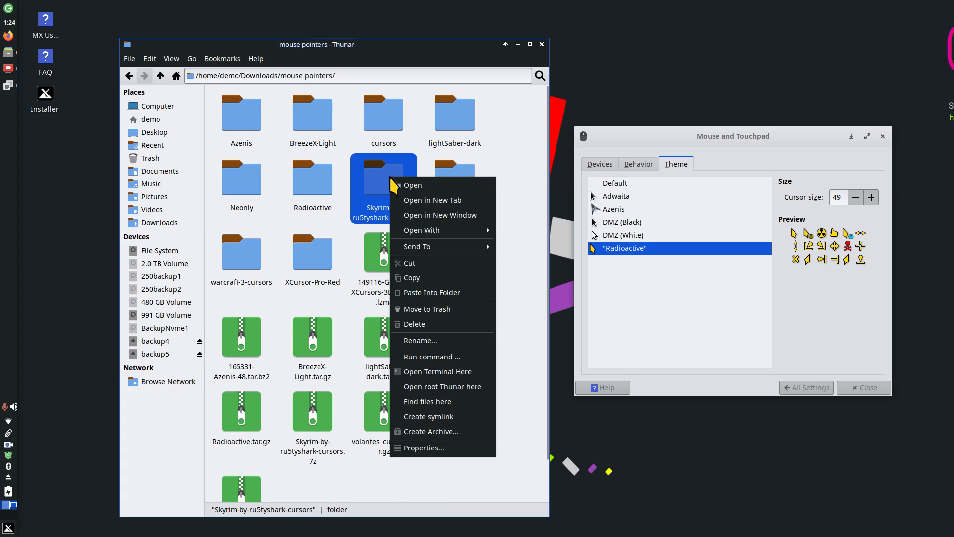
{"action": "left_click", "coordinate": [425, 278]}
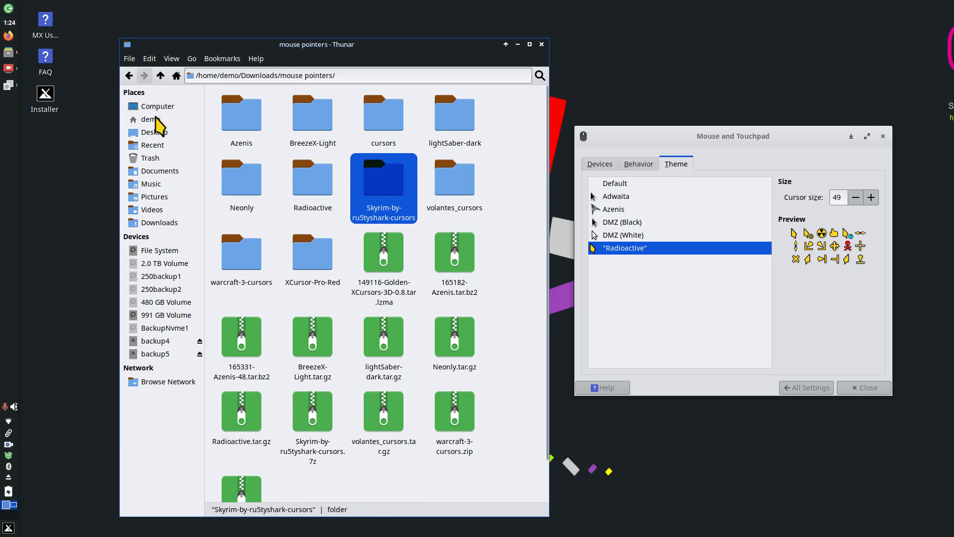
Step: Paste the copied Skyrim-by-ru5tyshark-cursors folder into the hidden .icons folder of the home directory
{"action": "left_click", "coordinate": [151, 120]}
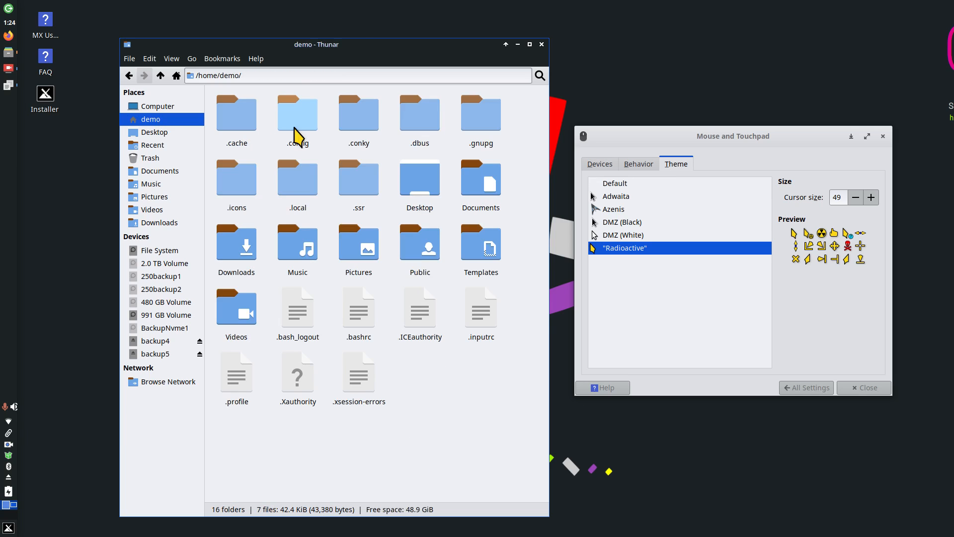
{"action": "double_click", "coordinate": [251, 171]}
{"action": "right_click", "coordinate": [265, 174]}
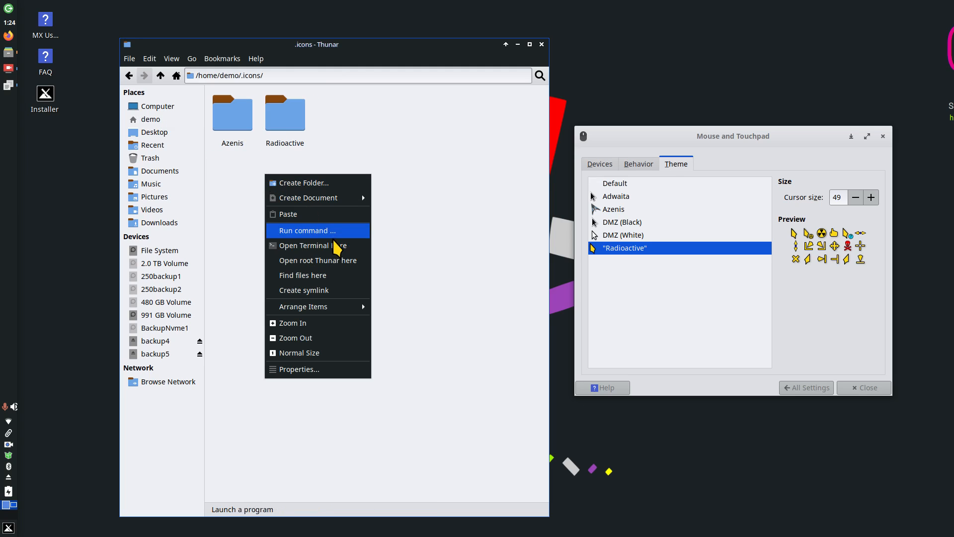
{"action": "left_click", "coordinate": [329, 213]}
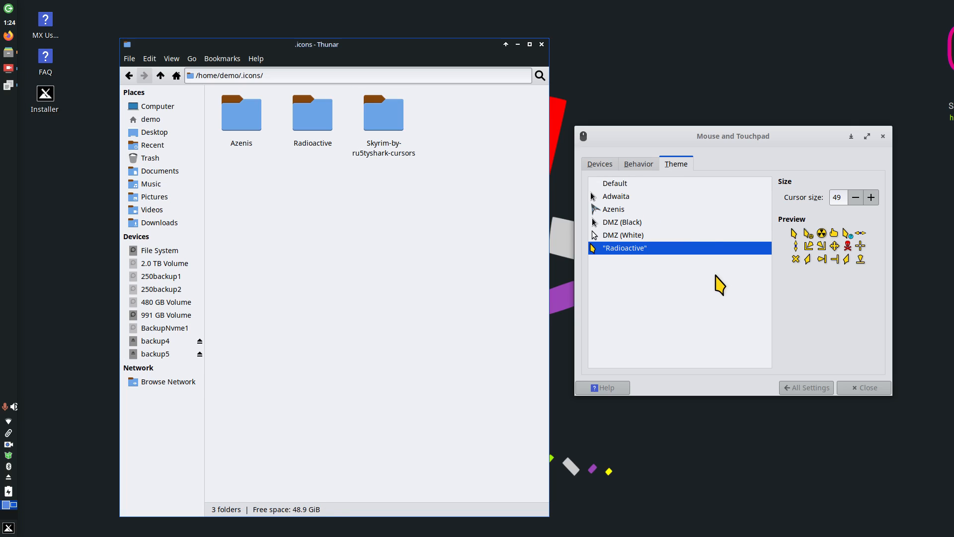
Step: Reopen the Mouse and Touchpad settings to refresh the theme list and apply the "Skyrim by ru5tyshark" cursor theme
{"action": "left_click", "coordinate": [792, 342]}
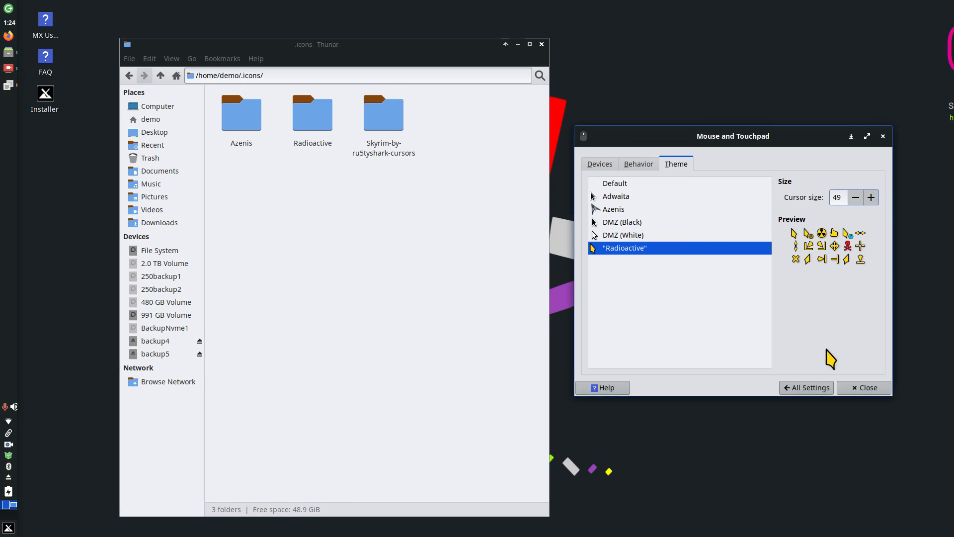
{"action": "left_click", "coordinate": [817, 391]}
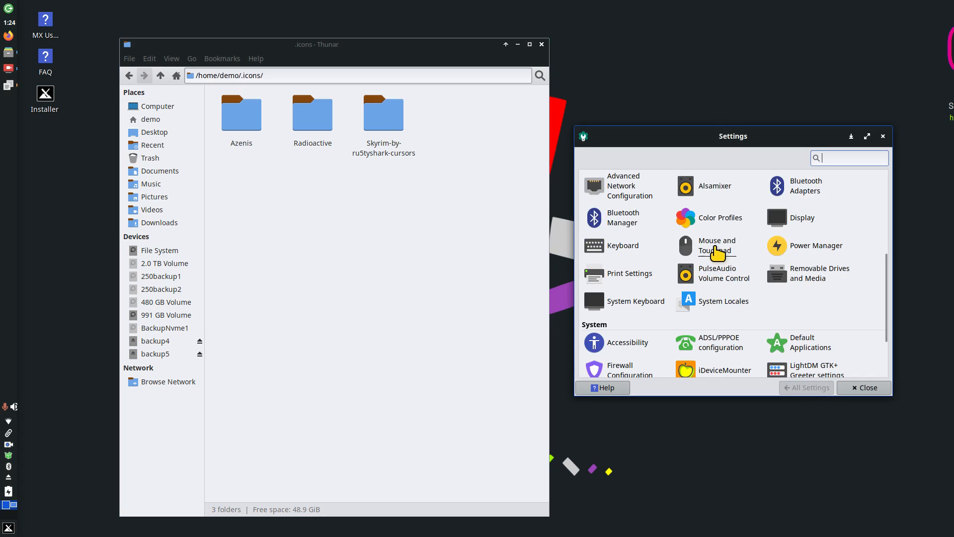
{"action": "left_click", "coordinate": [716, 246]}
{"action": "left_click", "coordinate": [651, 165]}
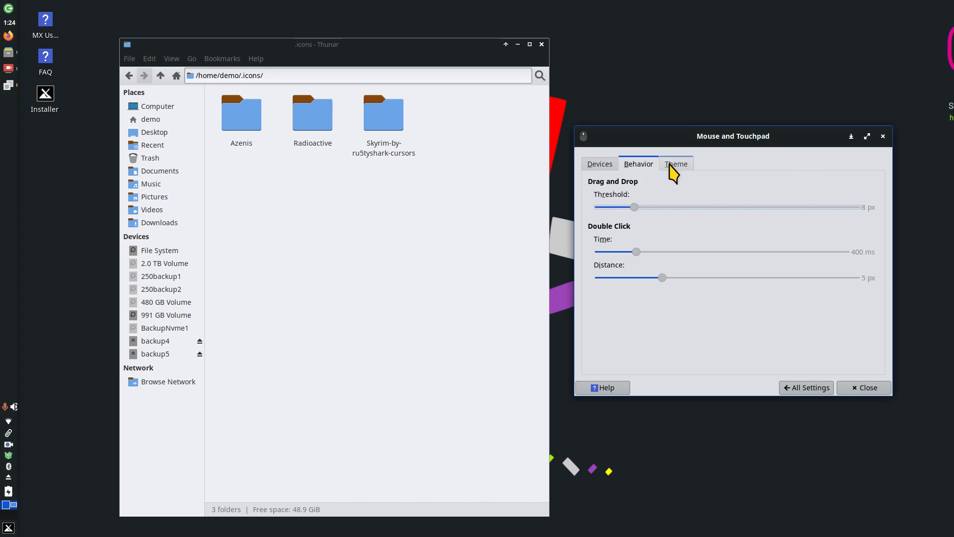
{"action": "left_click", "coordinate": [675, 164]}
{"action": "left_click", "coordinate": [658, 259]}
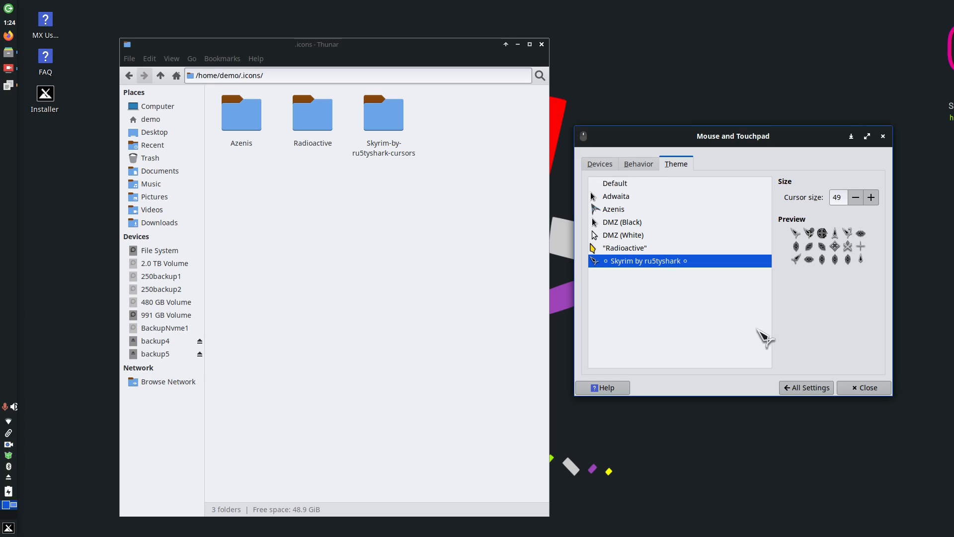
Step: Try the Radioactive, DMZ (Black) and Adwaita cursor themes and settle on DMZ (White)
{"action": "left_click", "coordinate": [622, 247]}
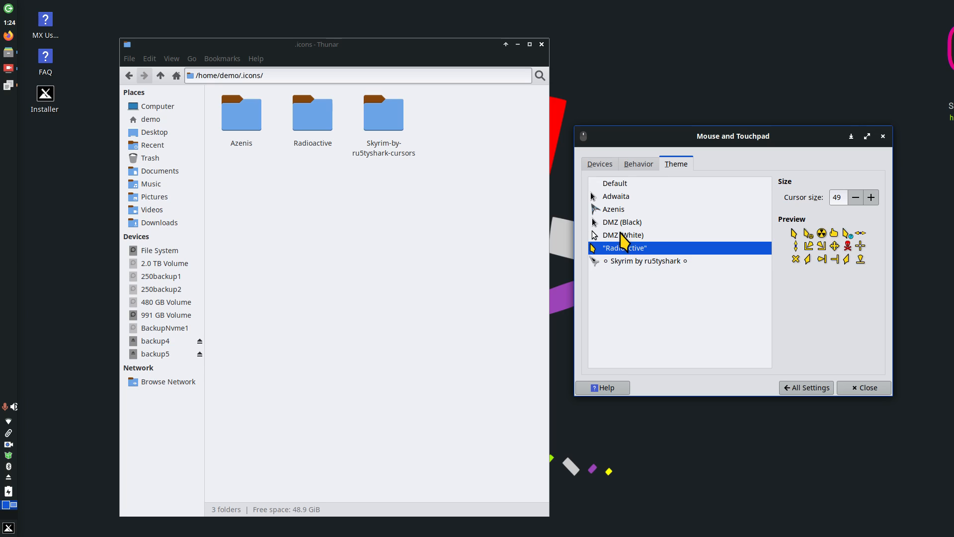
{"action": "left_click", "coordinate": [624, 234]}
{"action": "left_click", "coordinate": [621, 221]}
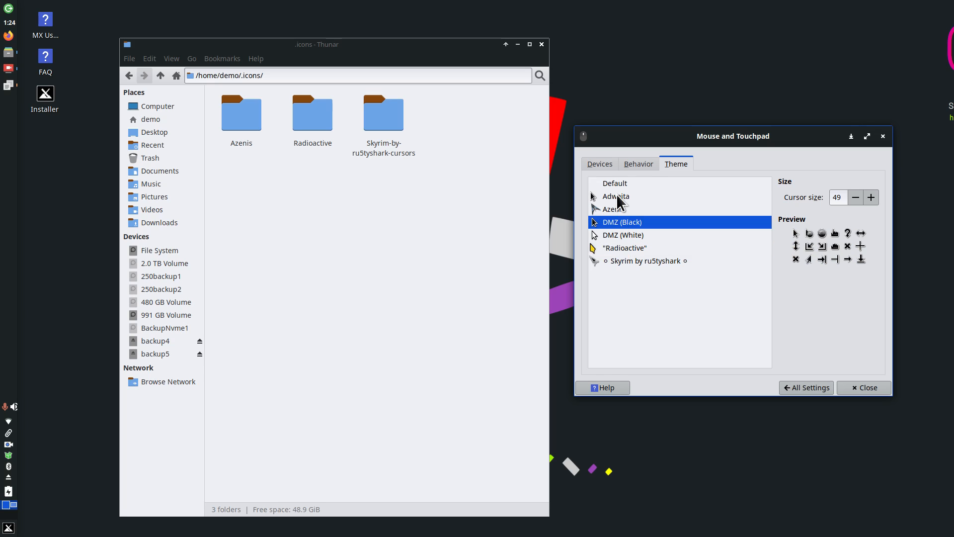
{"action": "left_click", "coordinate": [616, 197]}
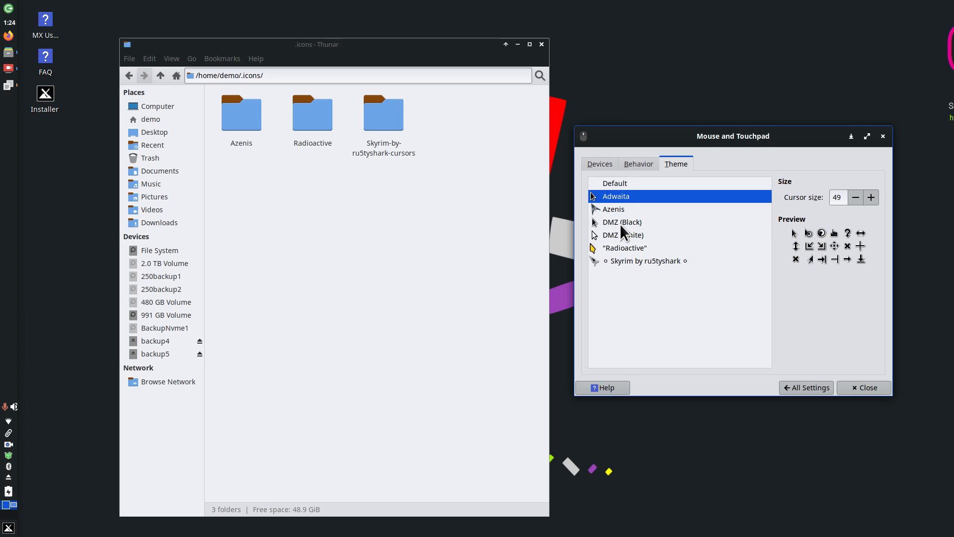
{"action": "left_click", "coordinate": [620, 224]}
{"action": "left_click", "coordinate": [626, 234]}
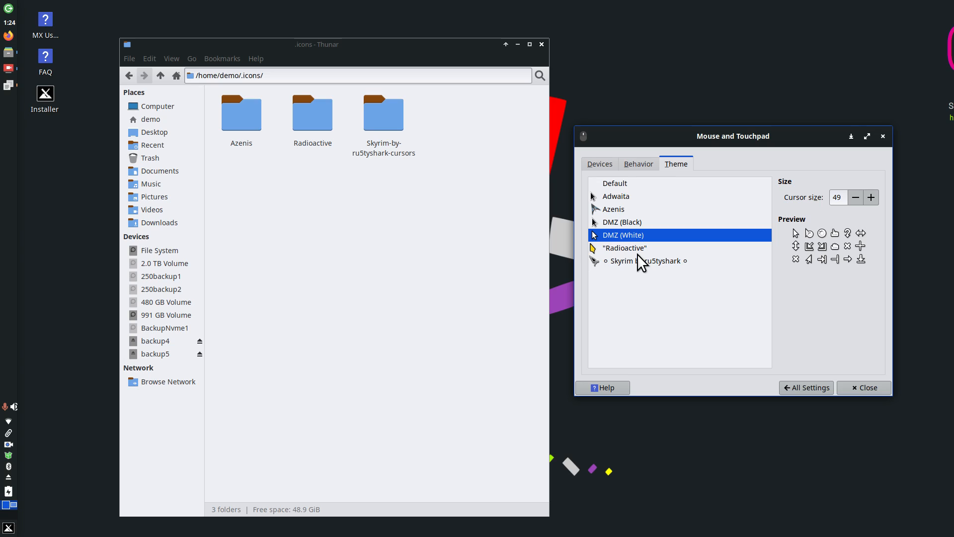
Step: Browse from the root of the file system to the /usr/share folder in the file manager
{"action": "left_click", "coordinate": [168, 250]}
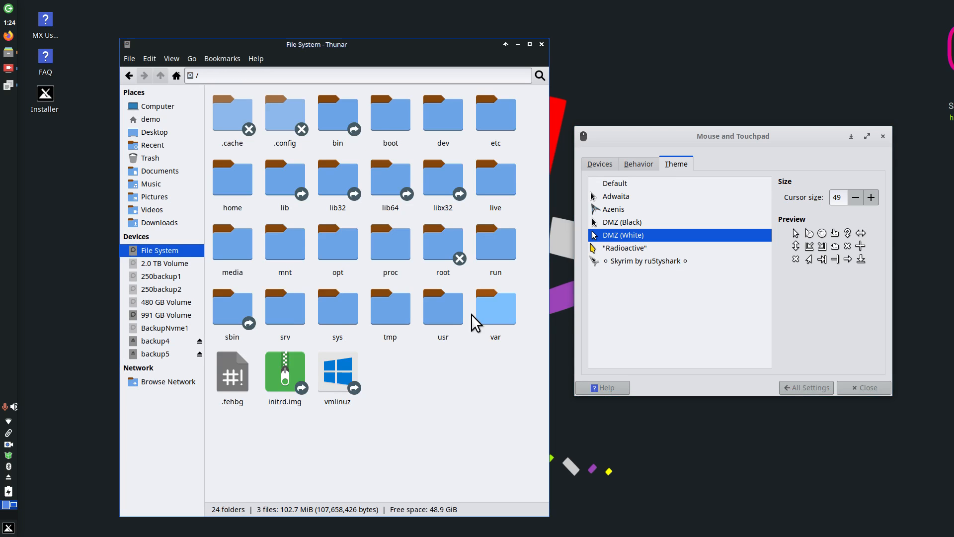
{"action": "double_click", "coordinate": [455, 308]}
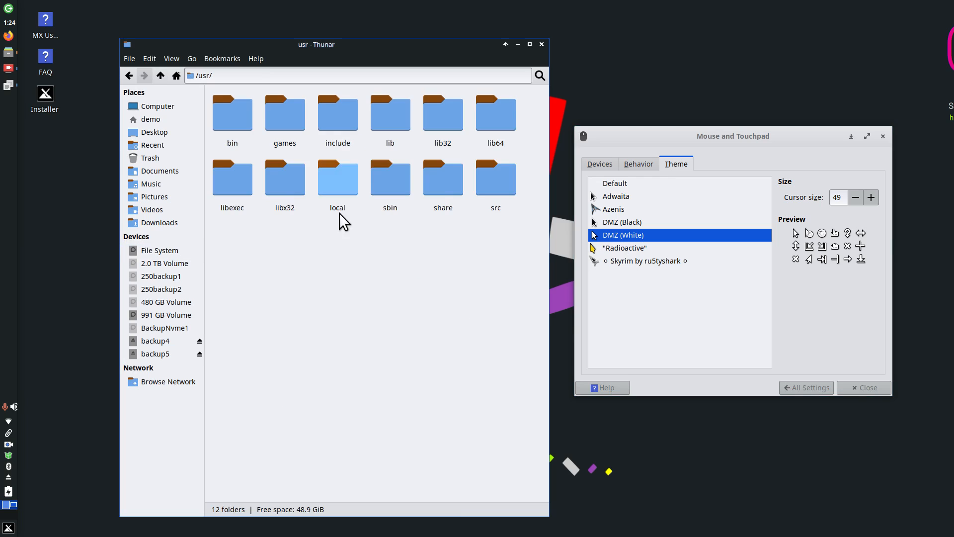
{"action": "double_click", "coordinate": [441, 197]}
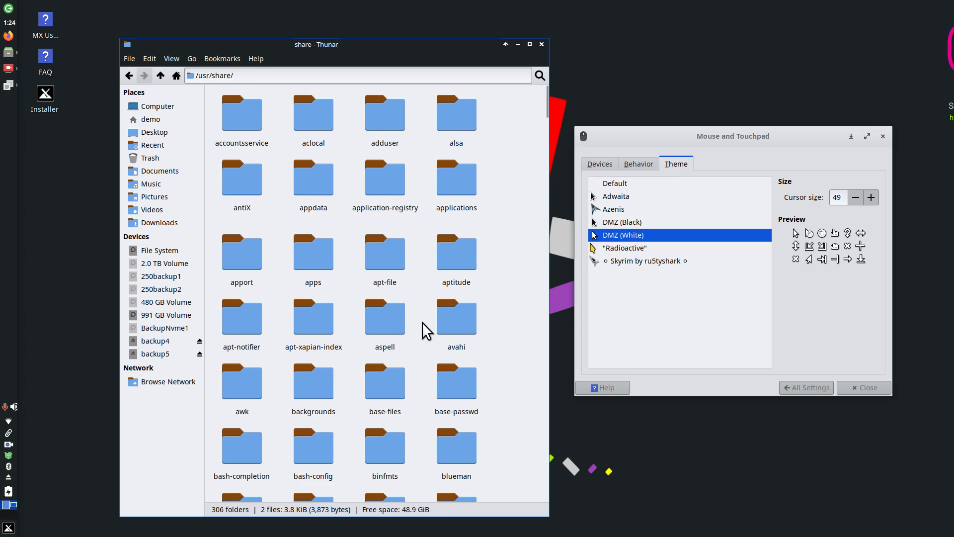
Step: Find the icons folder inside /usr/share and open it to view the system-wide themes
{"action": "scroll", "coordinate": [423, 318], "scroll_direction": "down", "scroll_amount": 10}
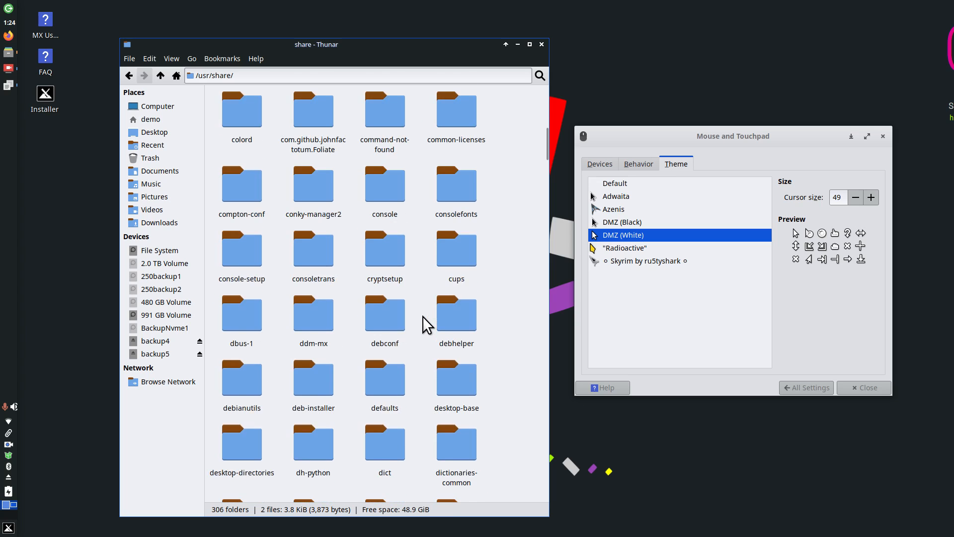
{"action": "scroll", "coordinate": [422, 318], "scroll_direction": "down", "scroll_amount": 5}
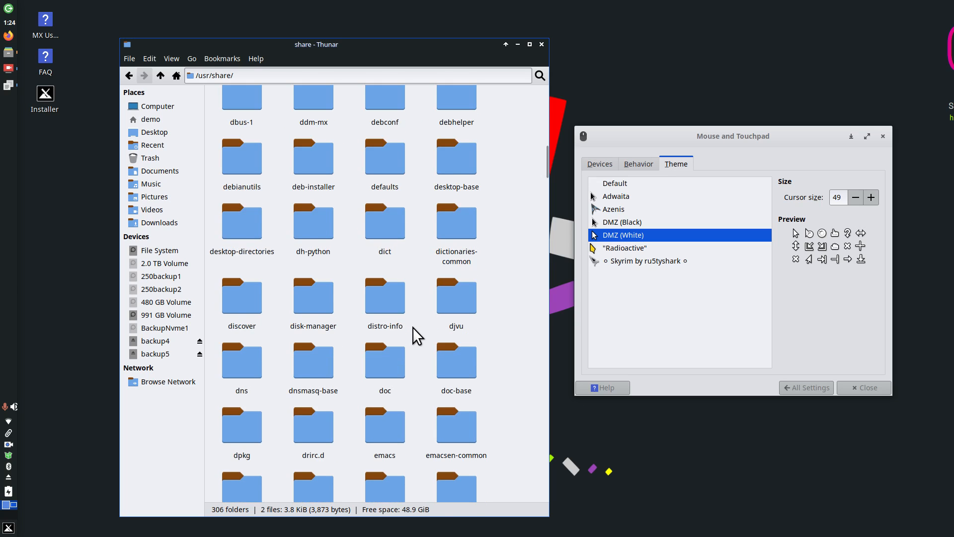
{"action": "type", "text": "i"}
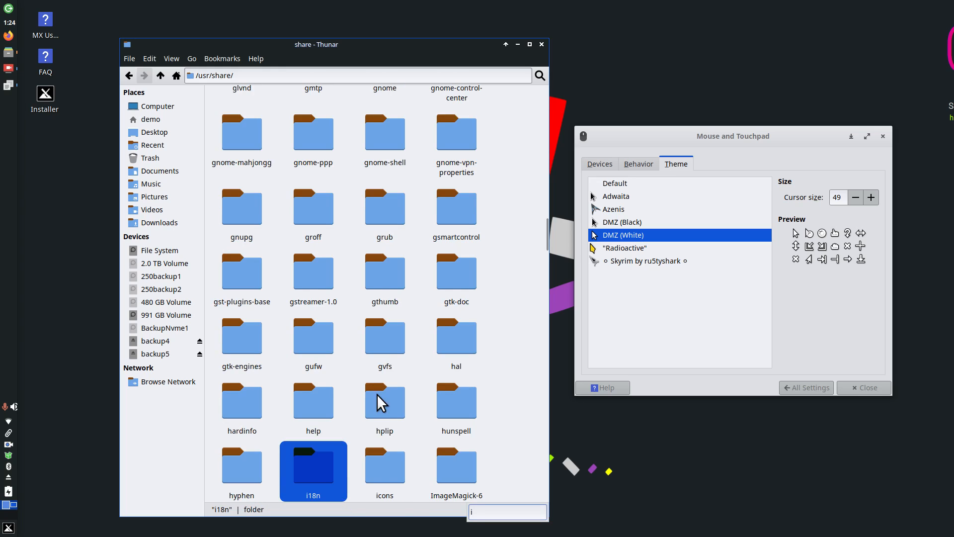
{"action": "double_click", "coordinate": [395, 470]}
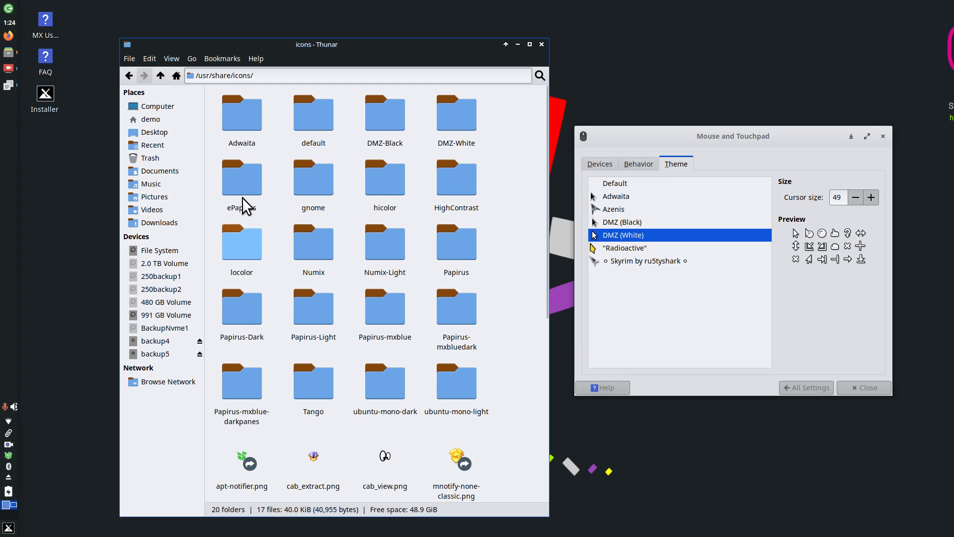
Step: Return to /usr/share, check the permissions in the icons folder's properties, and close the properties
{"action": "left_click", "coordinate": [161, 75]}
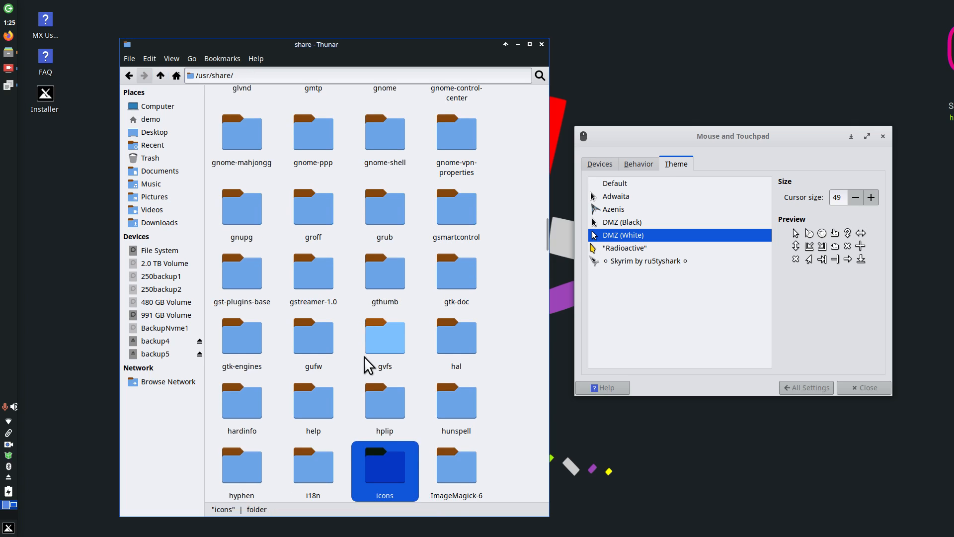
{"action": "right_click", "coordinate": [382, 464]}
{"action": "left_click", "coordinate": [427, 456]}
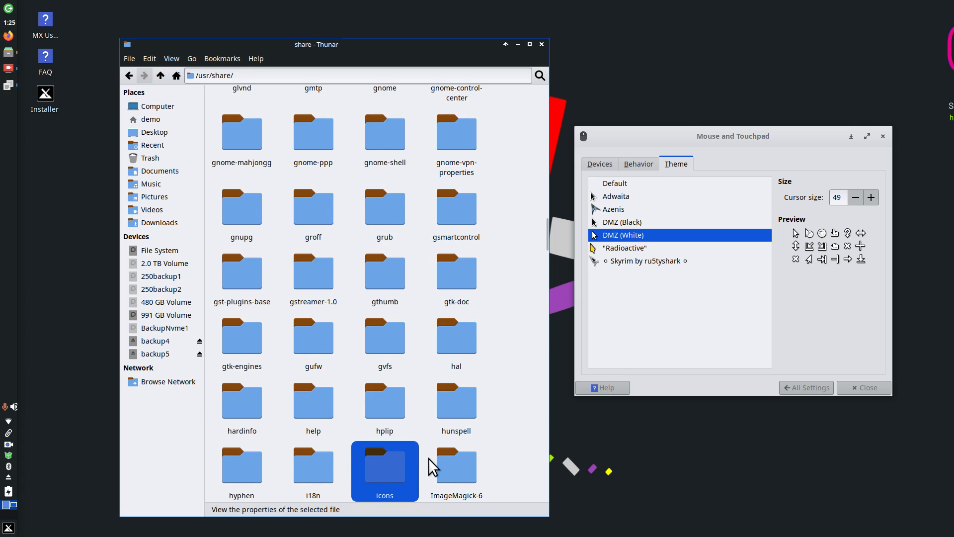
{"action": "left_click", "coordinate": [348, 192]}
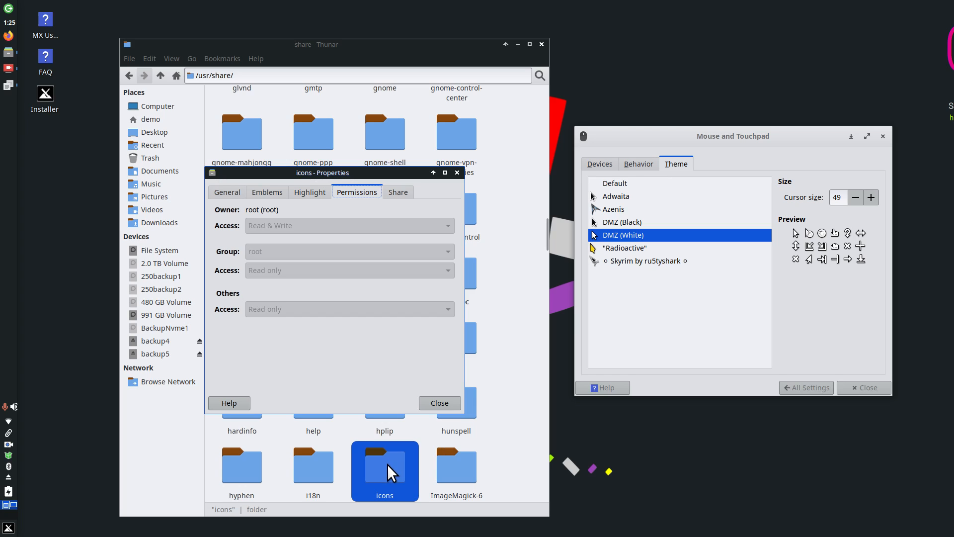
{"action": "left_click", "coordinate": [436, 404]}
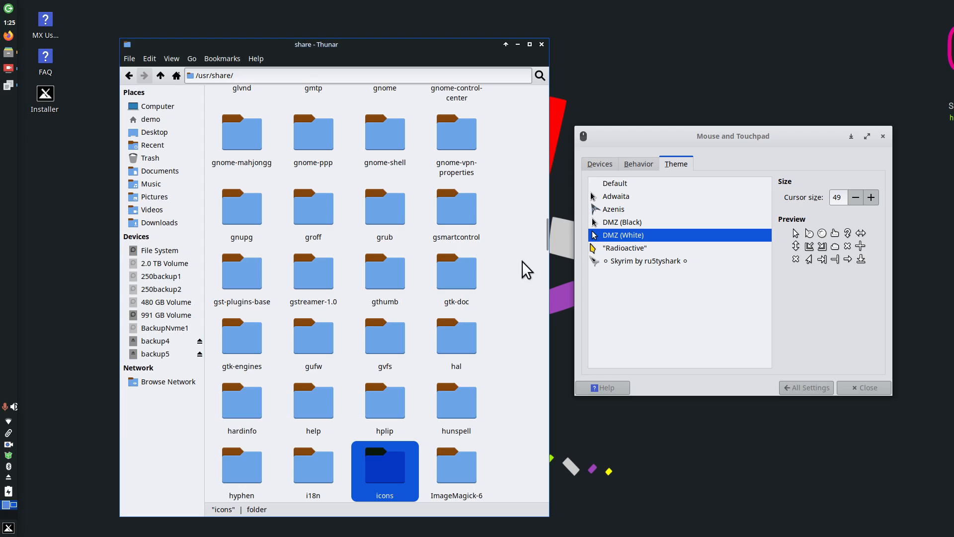
Step: Go to the demo home directory and open its hidden .icons folder to view the installed cursor themes
{"action": "left_click", "coordinate": [151, 121]}
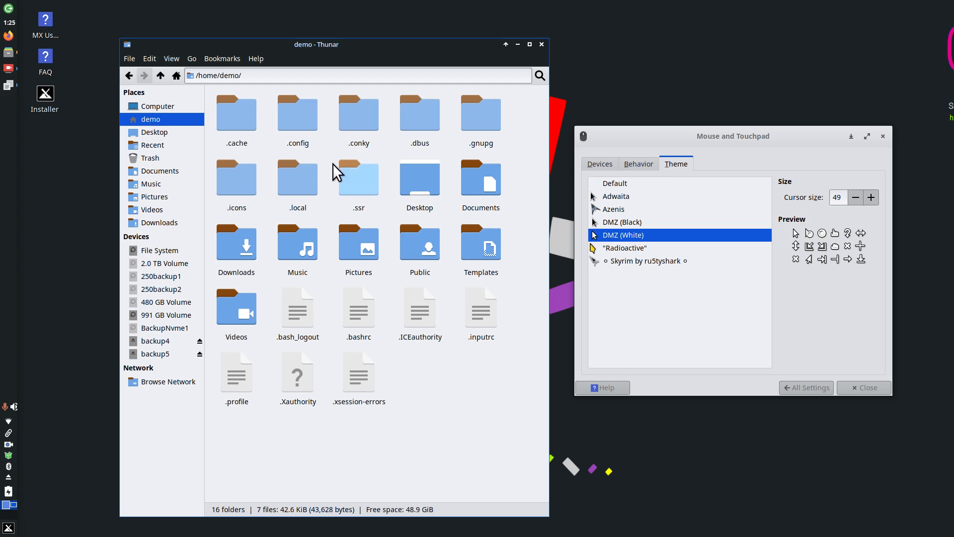
{"action": "left_click", "coordinate": [239, 187]}
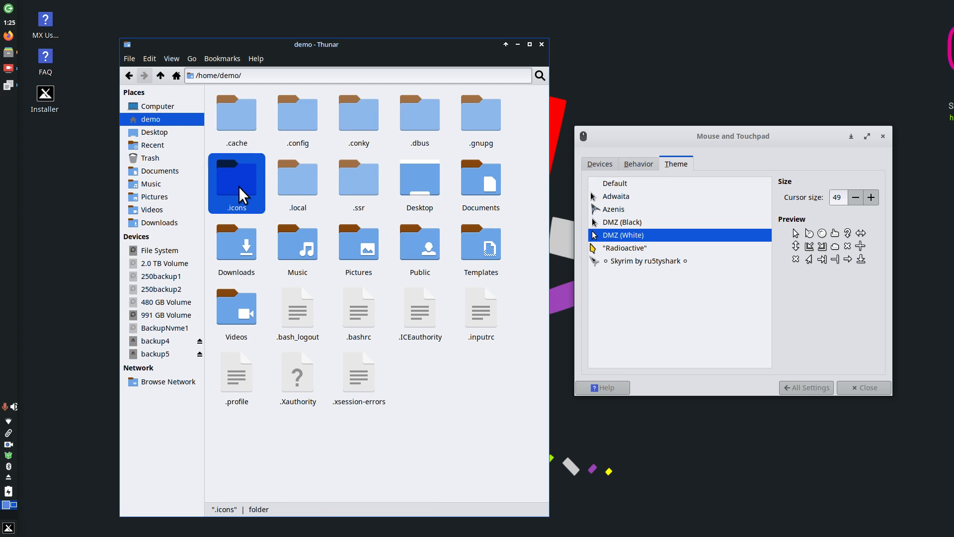
{"action": "double_click", "coordinate": [238, 186]}
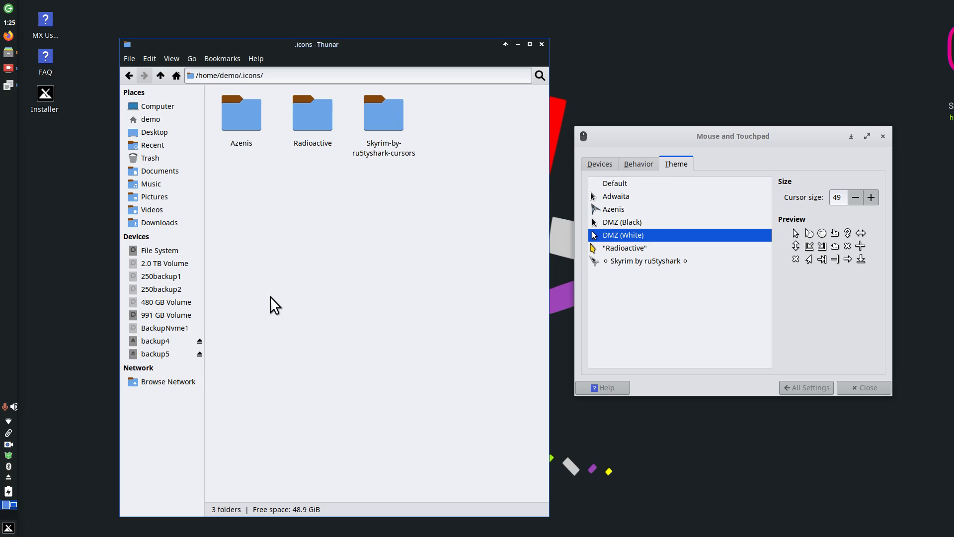
Step: Try the Default, Adwaita, DMZ, Radioactive and Skyrim cursor themes and settle on Azenis
{"action": "left_click", "coordinate": [619, 183]}
{"action": "left_click", "coordinate": [622, 199]}
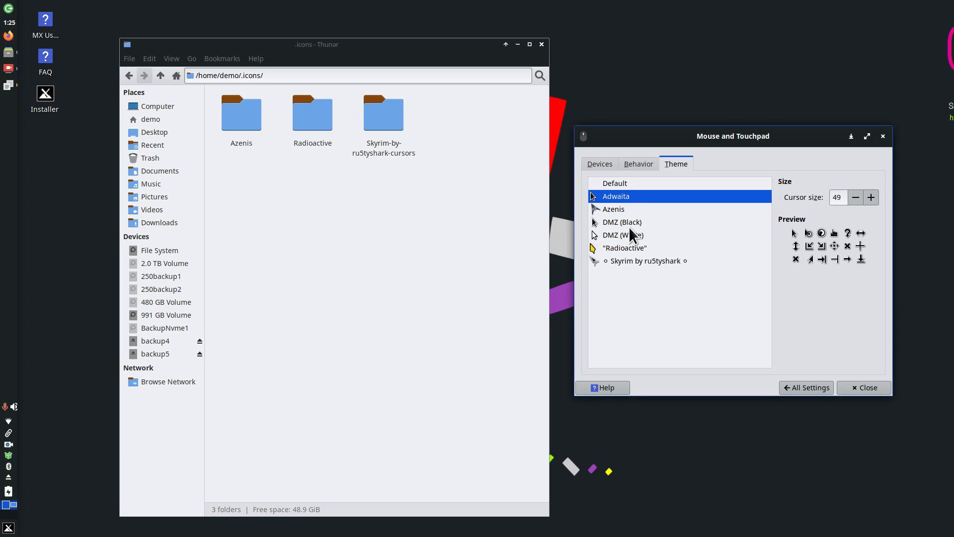
{"action": "left_click", "coordinate": [622, 220]}
{"action": "left_click", "coordinate": [624, 233]}
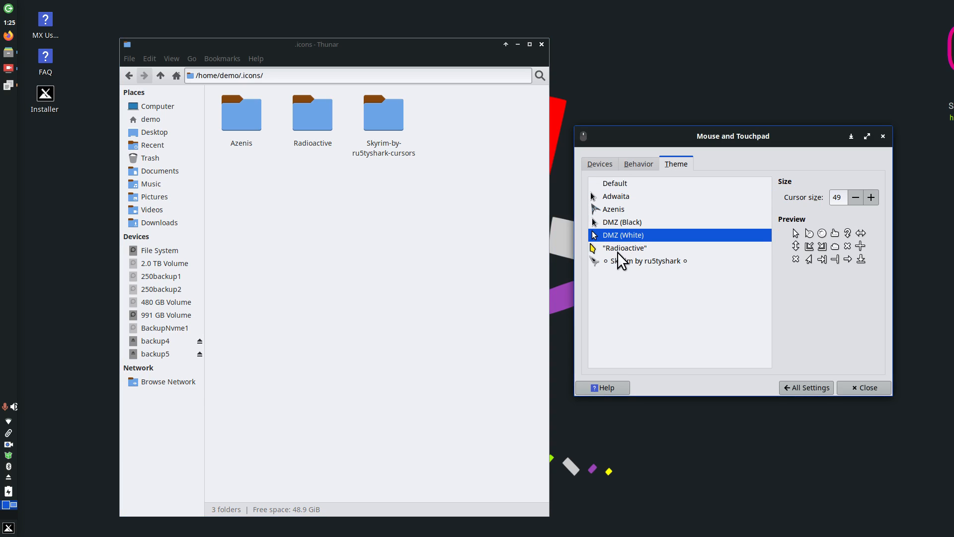
{"action": "left_click", "coordinate": [618, 248]}
{"action": "left_click", "coordinate": [627, 262]}
{"action": "left_click", "coordinate": [619, 209]}
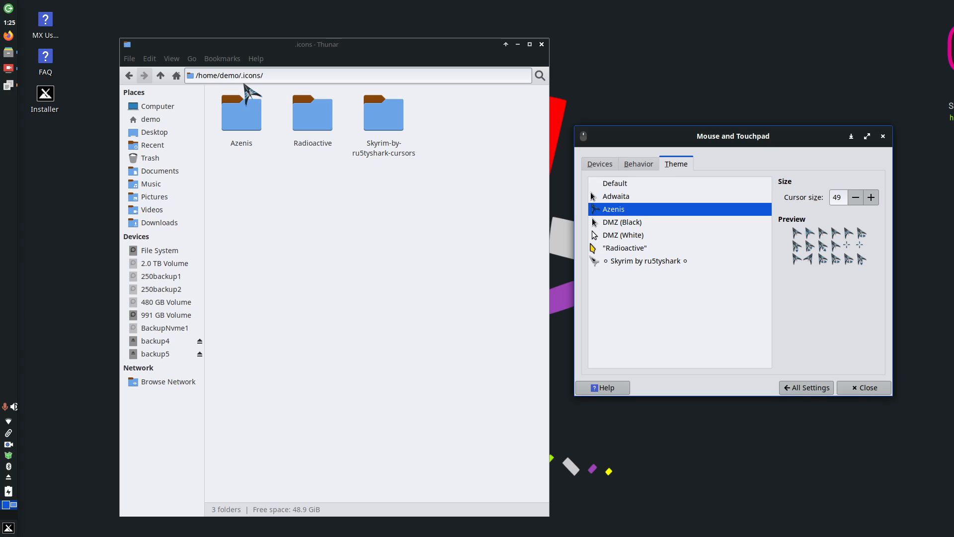
Step: Go back up to the home directory, select the .icons folder, and close the Mouse and Touchpad settings
{"action": "left_click", "coordinate": [160, 76]}
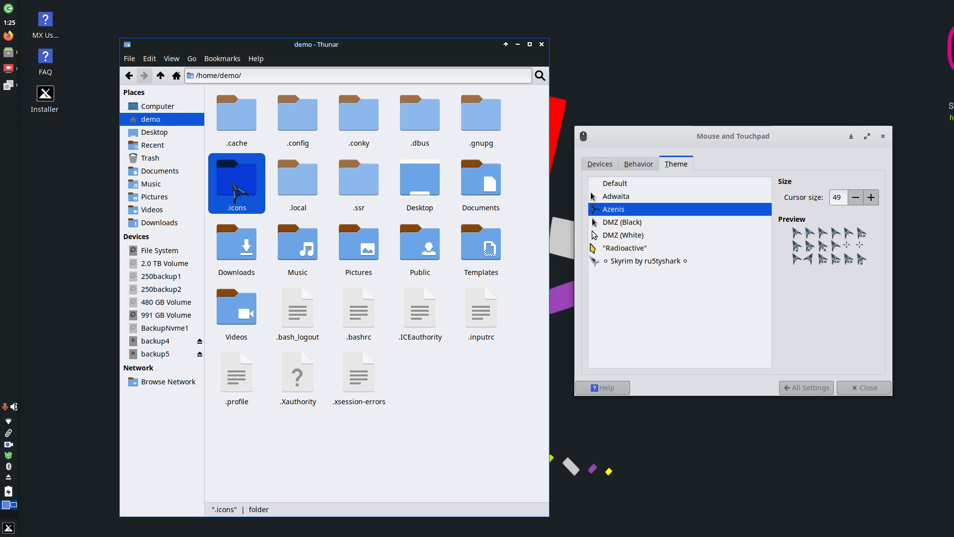
{"action": "right_click", "coordinate": [403, 382]}
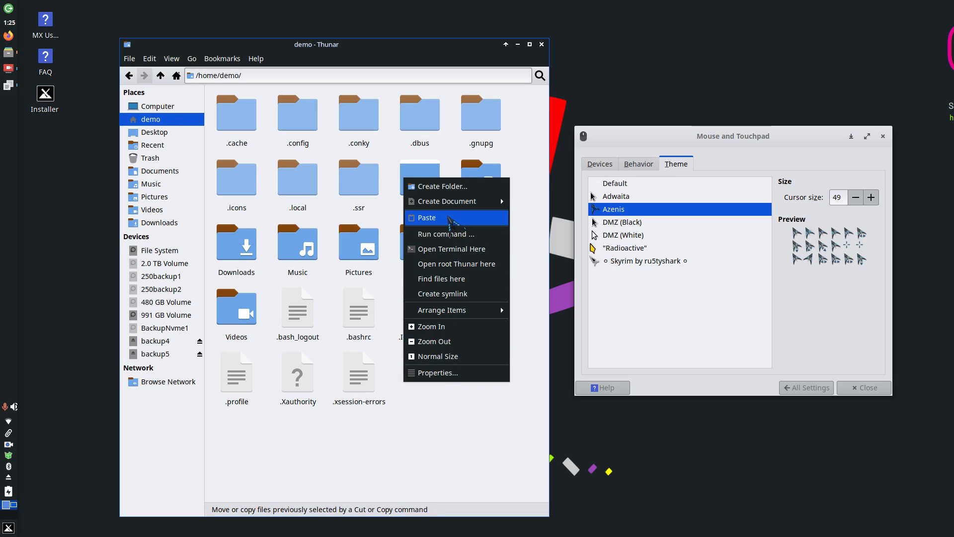
{"action": "left_click", "coordinate": [479, 458]}
{"action": "left_click", "coordinate": [241, 181]}
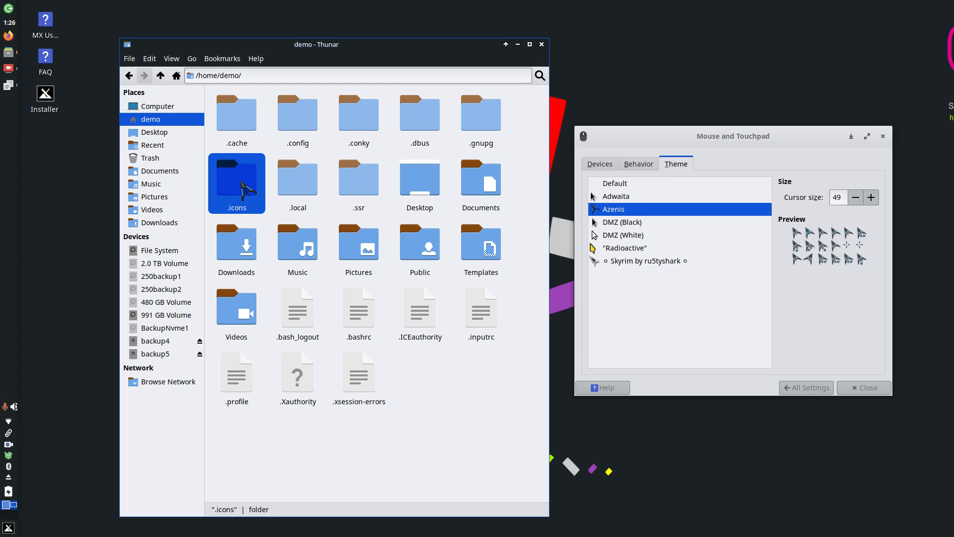
{"action": "left_click", "coordinate": [885, 140]}
{"action": "left_click", "coordinate": [884, 137]}
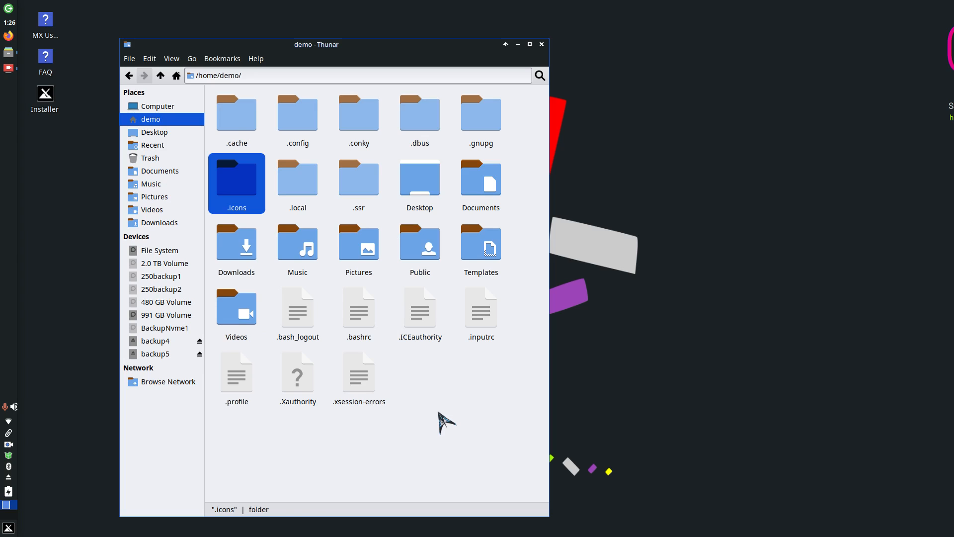
Step: Toggle the display of hidden files in the home directory and leave them hidden
{"action": "key", "text": "ctrl+h"}
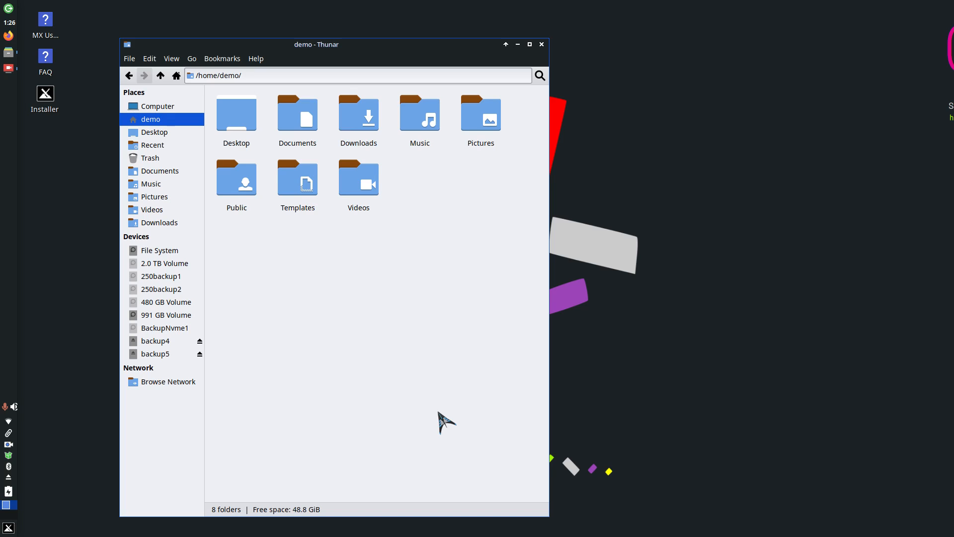
{"action": "key", "text": "ctrl+h"}
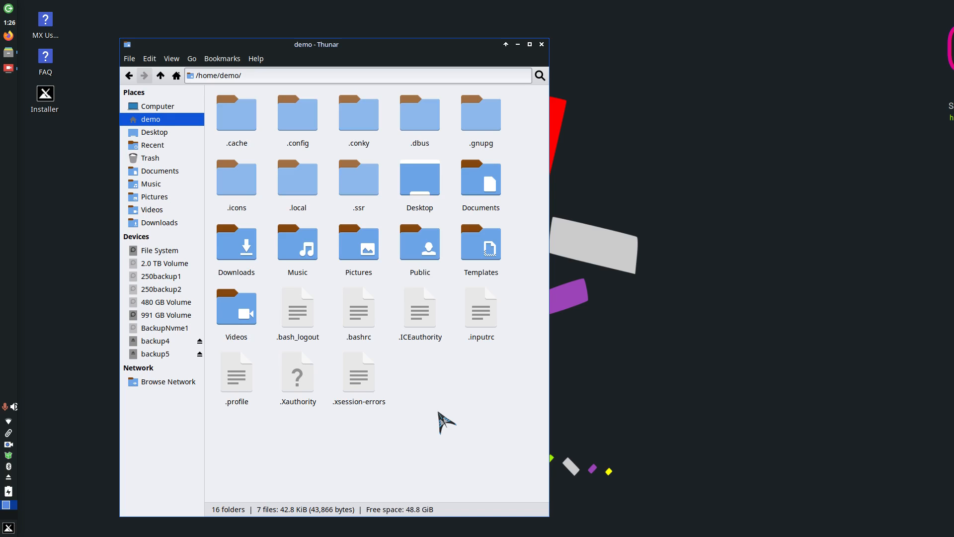
{"action": "key", "text": "ctrl+h"}
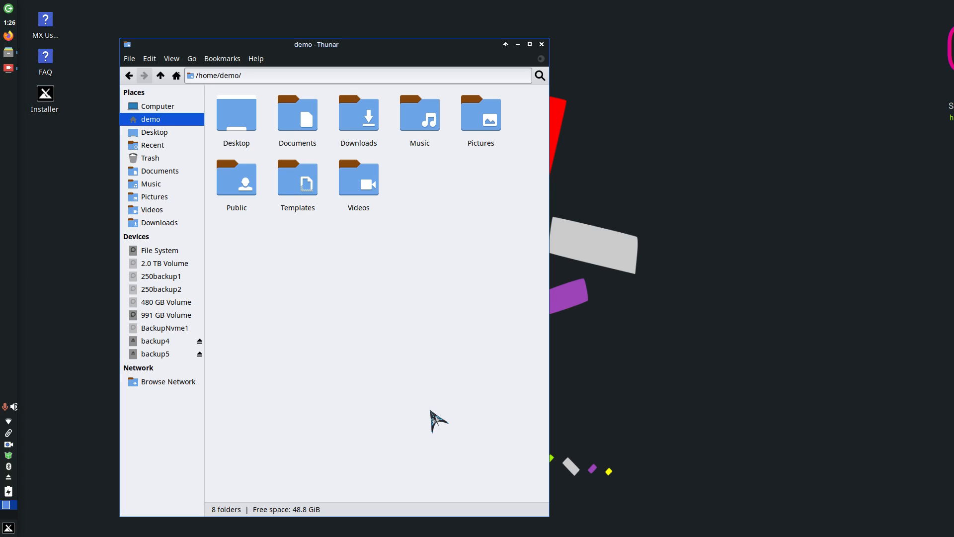
Step: Zoom the home directory's icons through larger and smaller sizes, settling on a slightly smaller size than at the start
{"action": "scroll", "coordinate": [434, 415], "scroll_direction": "up", "scroll_amount": 2}
{"action": "scroll", "coordinate": [437, 419], "scroll_direction": "down", "scroll_amount": 3}
{"action": "scroll", "coordinate": [434, 414], "scroll_direction": "down", "scroll_amount": 4}
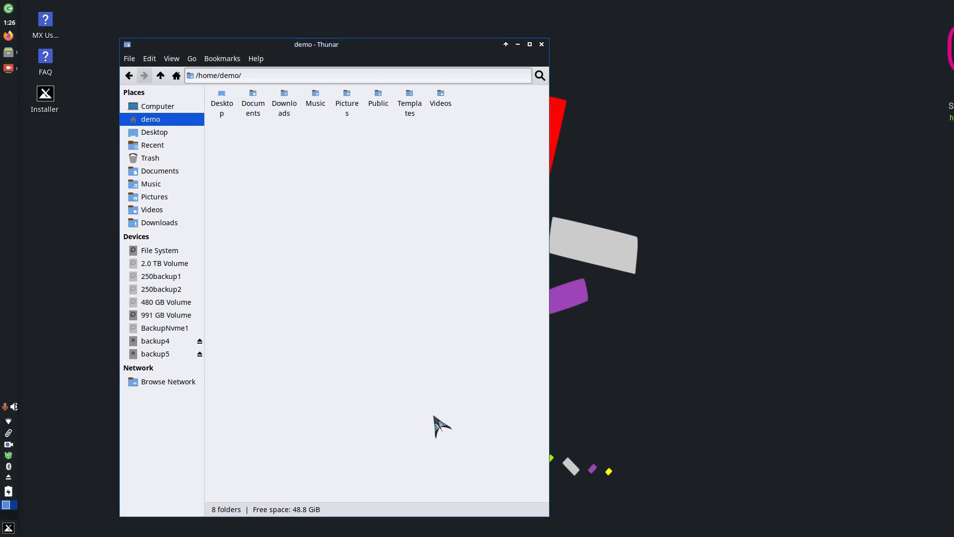
{"action": "scroll", "coordinate": [434, 416], "scroll_direction": "up", "scroll_amount": 3}
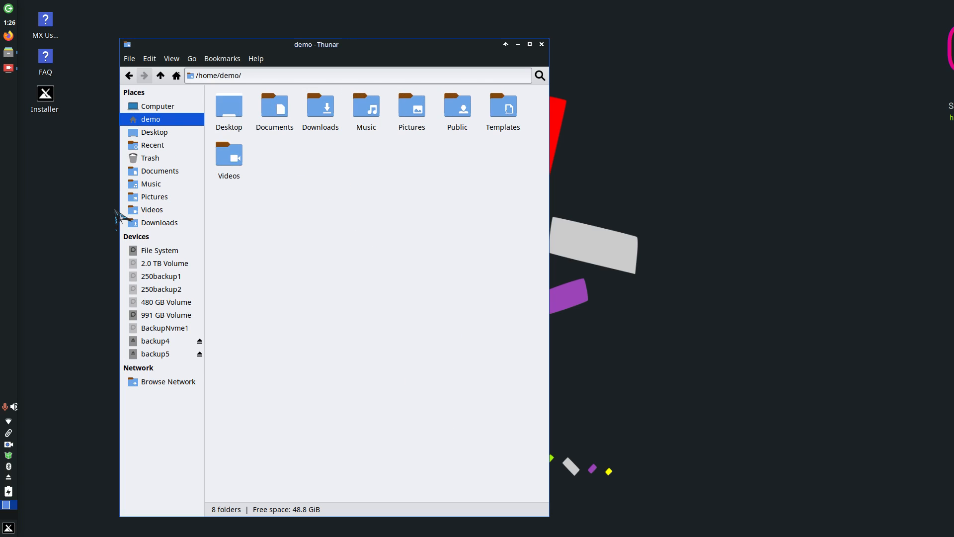
Step: Open the WallPaper folder in Pictures, preview 1.jpg in the image viewer, and close the viewer
{"action": "left_click", "coordinate": [143, 197]}
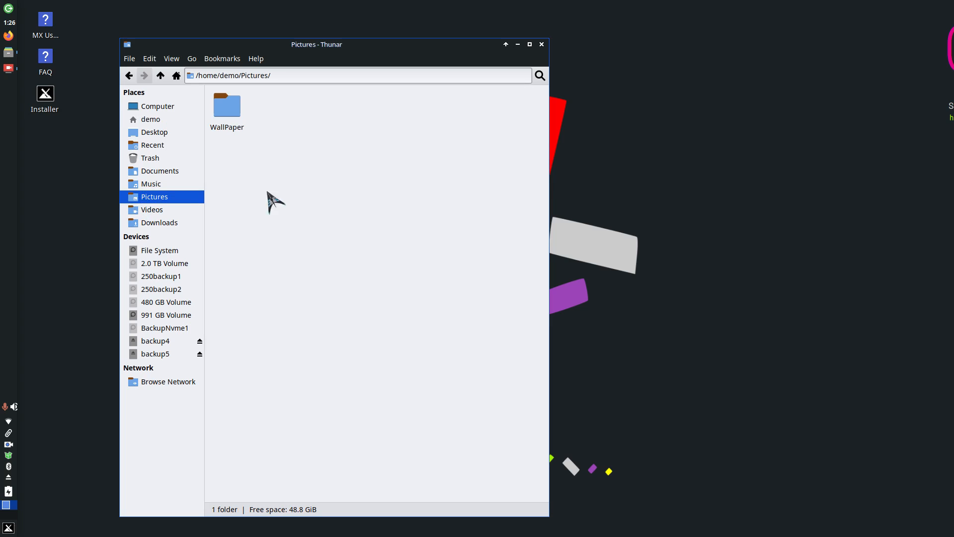
{"action": "double_click", "coordinate": [242, 114]}
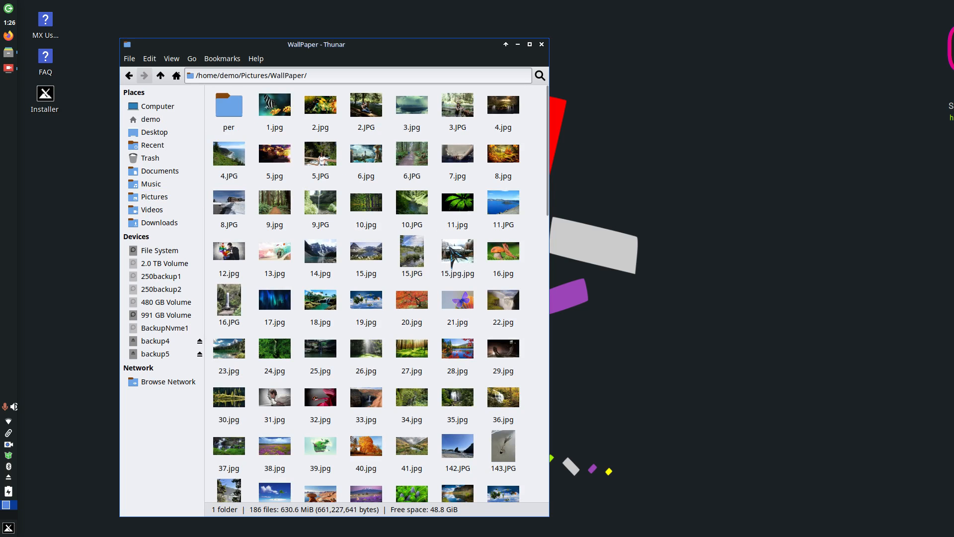
{"action": "left_click", "coordinate": [277, 118]}
{"action": "double_click", "coordinate": [284, 119]}
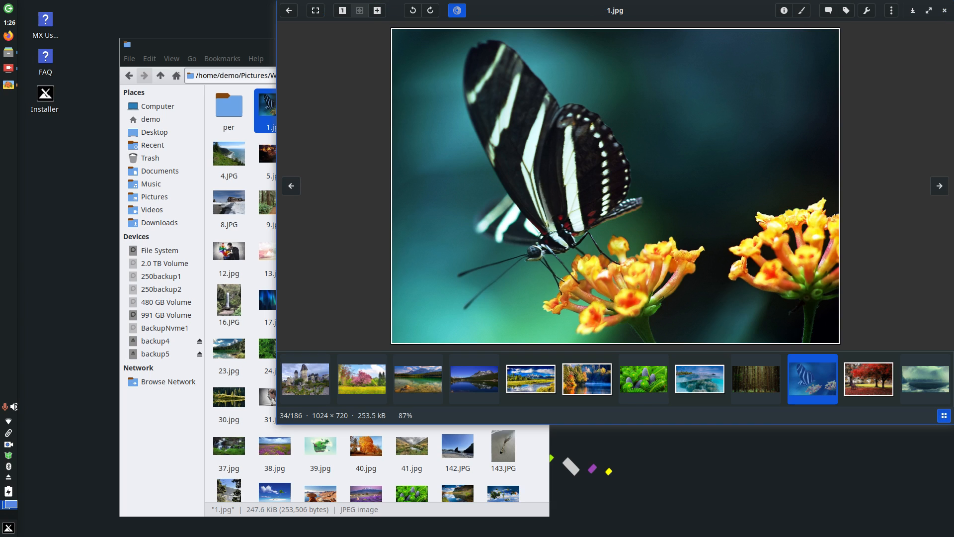
{"action": "left_click", "coordinate": [945, 10]}
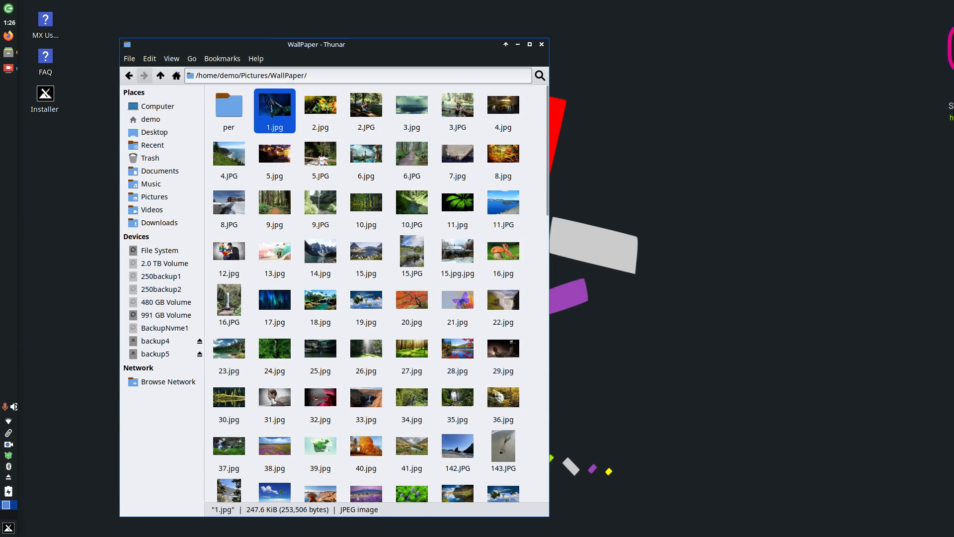
{"action": "right_click", "coordinate": [273, 102]}
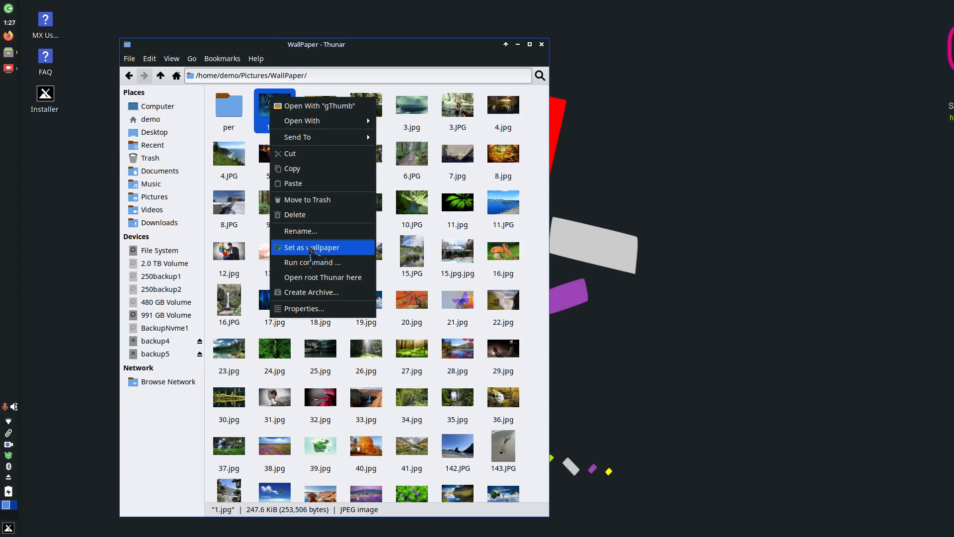
{"action": "left_click", "coordinate": [261, 132]}
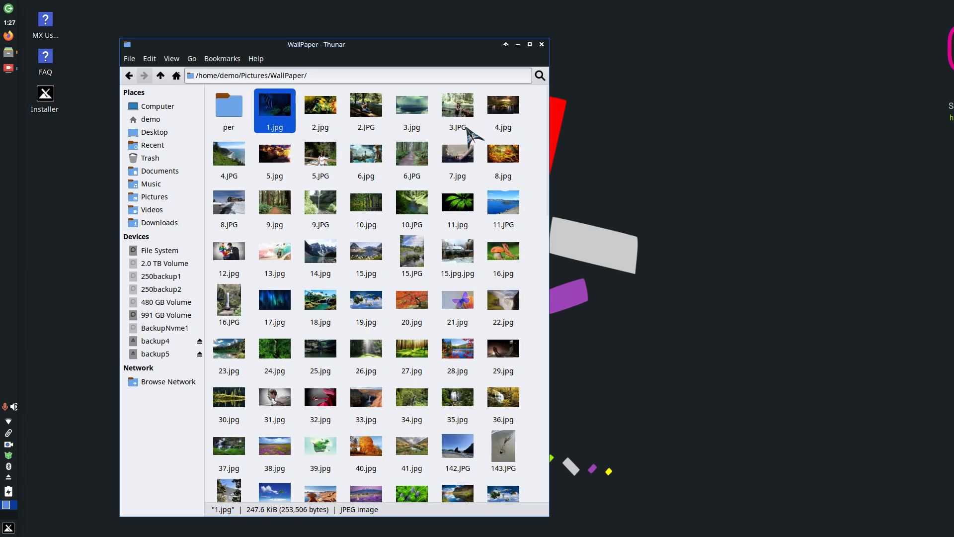
{"action": "left_click", "coordinate": [439, 133]}
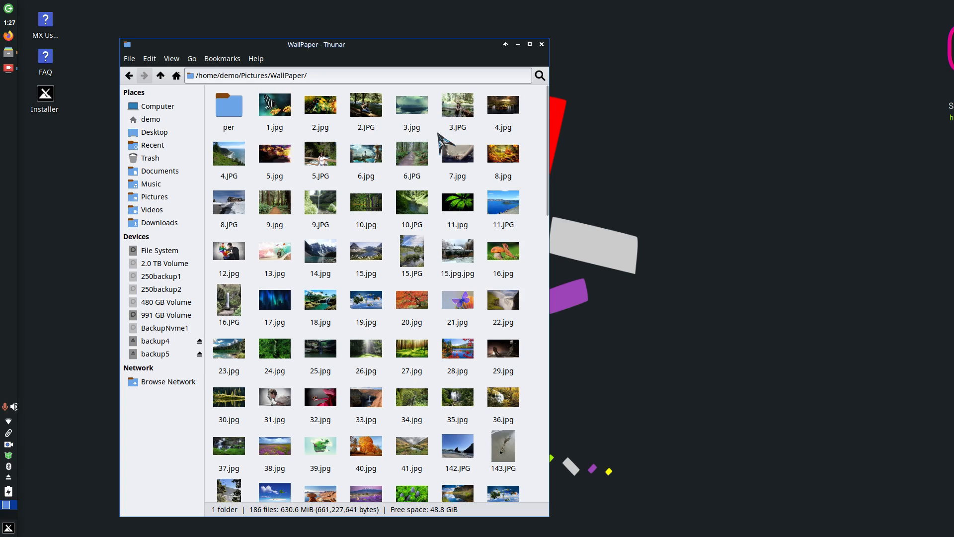
Step: Set 1.jpg from the WallPaper folder as the desktop wallpaper
{"action": "left_click", "coordinate": [287, 118]}
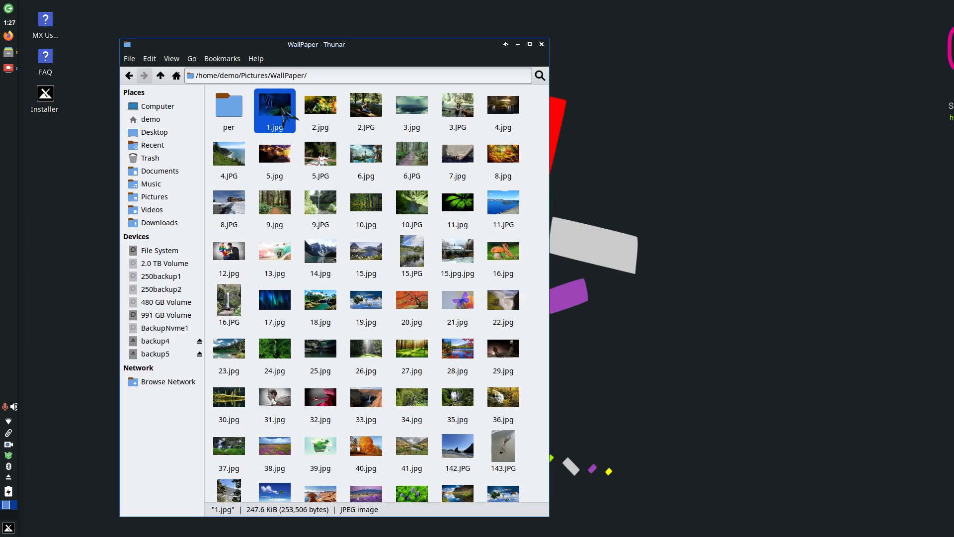
{"action": "right_click", "coordinate": [282, 106]}
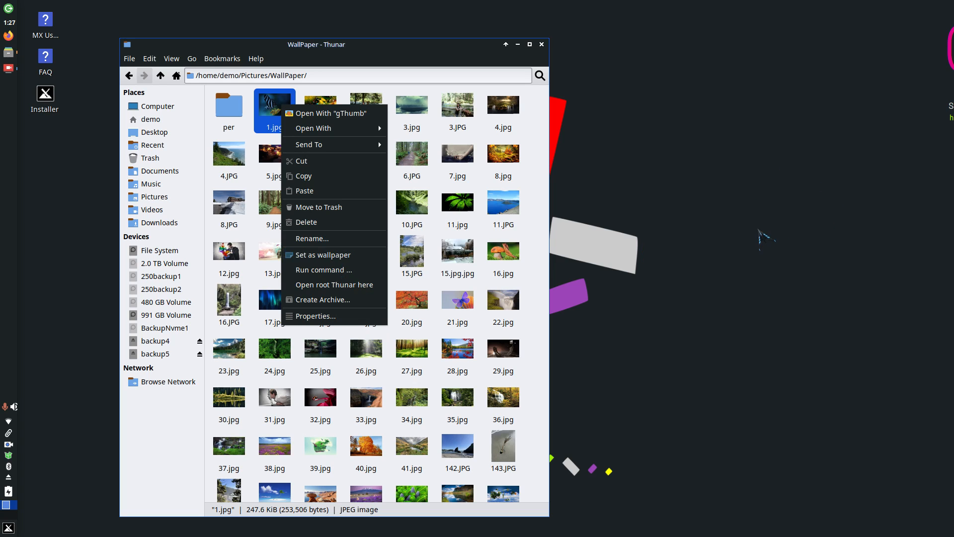
{"action": "left_click", "coordinate": [315, 255]}
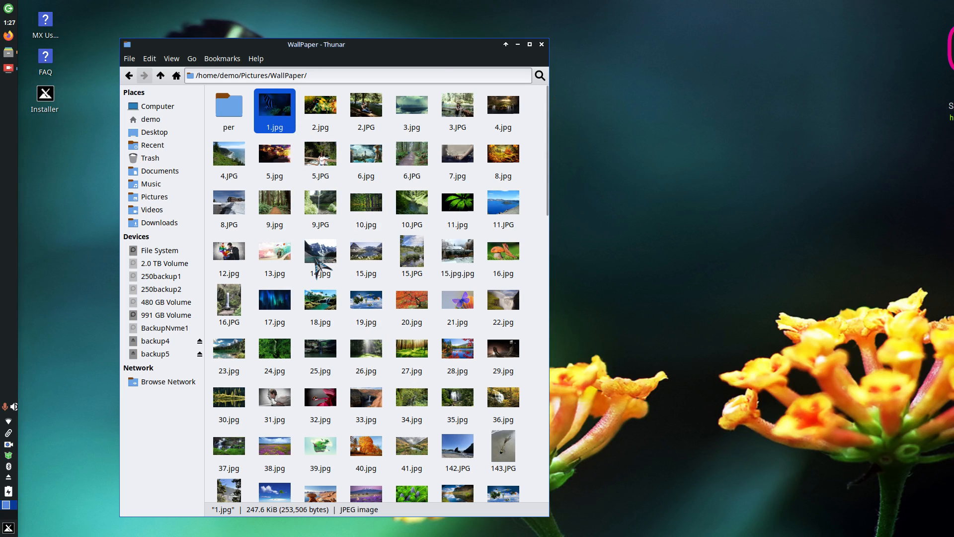
Step: Shift the file manager window across the desktop and set 12.jpg as the wallpaper
{"action": "left_click_drag", "start_coordinate": [436, 49], "coordinate": [445, 50]}
{"action": "left_click_drag", "start_coordinate": [884, 59], "coordinate": [466, 38]}
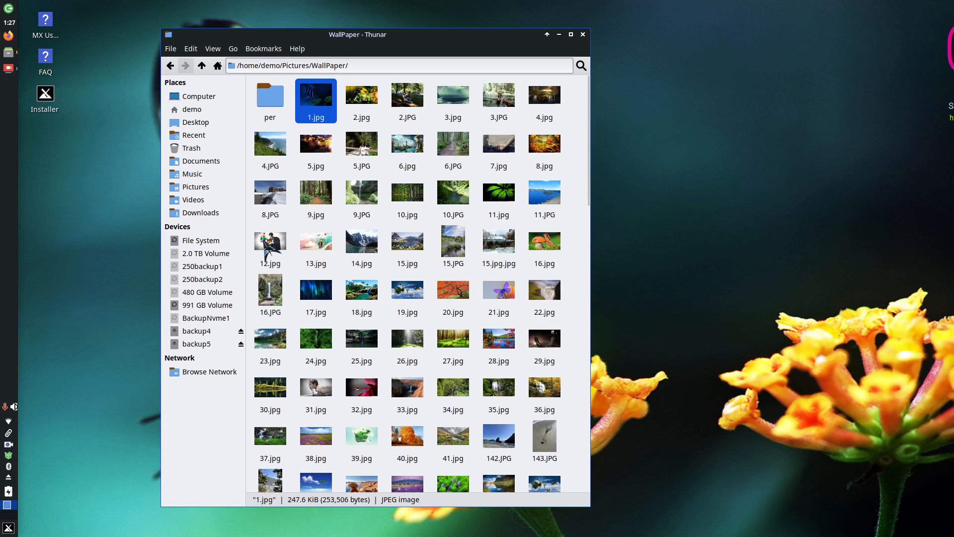
{"action": "right_click", "coordinate": [263, 241]}
{"action": "left_click", "coordinate": [334, 392]}
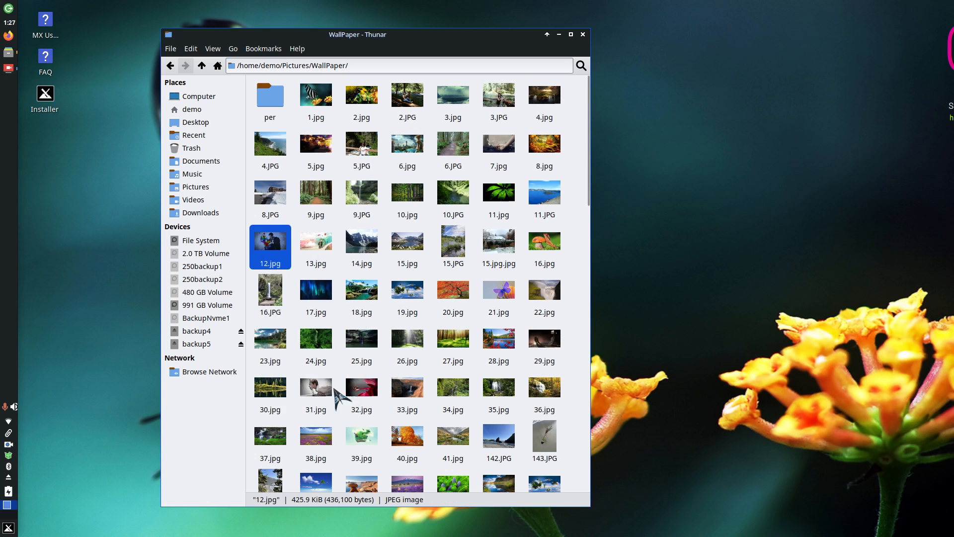
Step: Set 16.jpg from the WallPaper folder as the desktop wallpaper and move the file manager window aside to uncover it
{"action": "left_click_drag", "start_coordinate": [421, 35], "coordinate": [434, 56]}
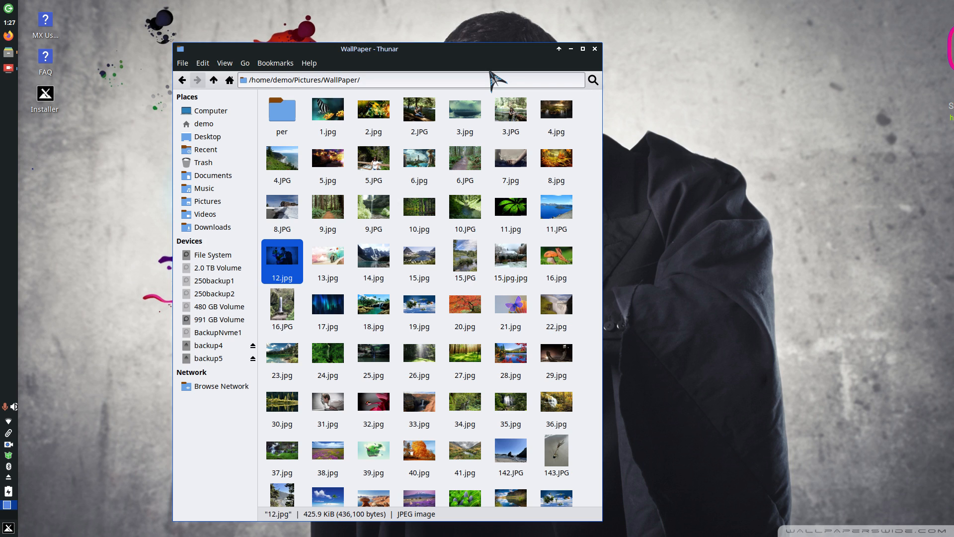
{"action": "right_click", "coordinate": [570, 255]}
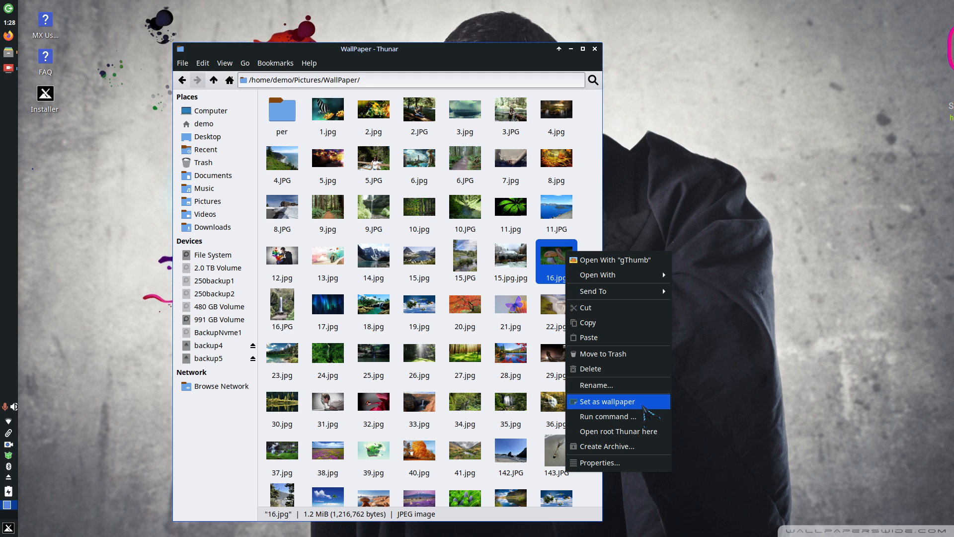
{"action": "left_click", "coordinate": [644, 405]}
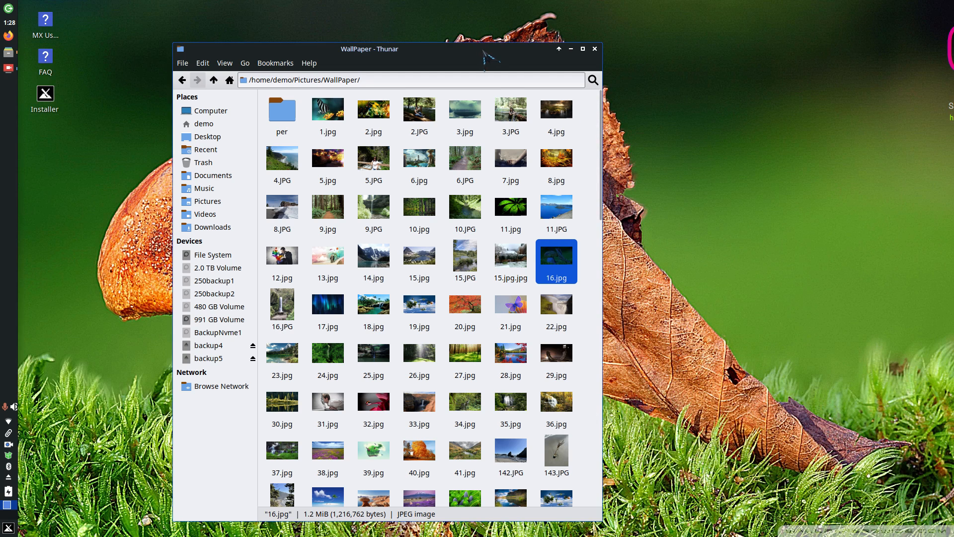
{"action": "left_click_drag", "start_coordinate": [486, 44], "coordinate": [582, 41]}
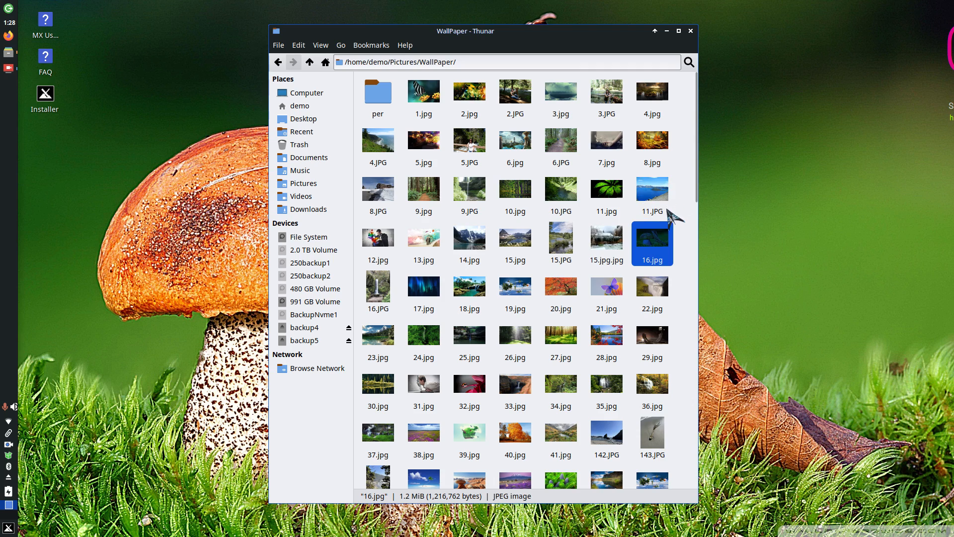
Step: Enlarge the WallPaper folder's thumbnails and set 31.jpg as the desktop wallpaper
{"action": "scroll", "coordinate": [628, 231], "scroll_direction": "up", "scroll_amount": 3}
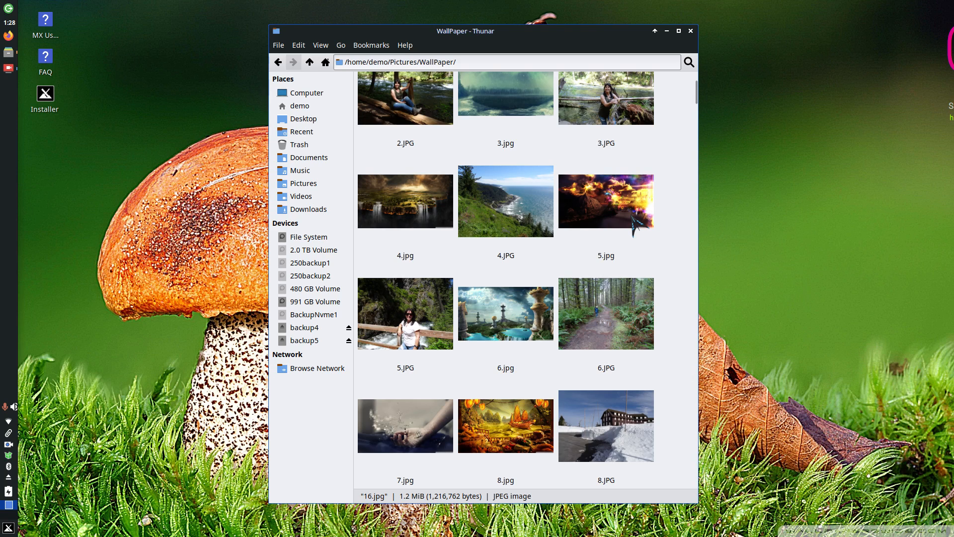
{"action": "scroll", "coordinate": [677, 177], "scroll_direction": "down", "scroll_amount": 5}
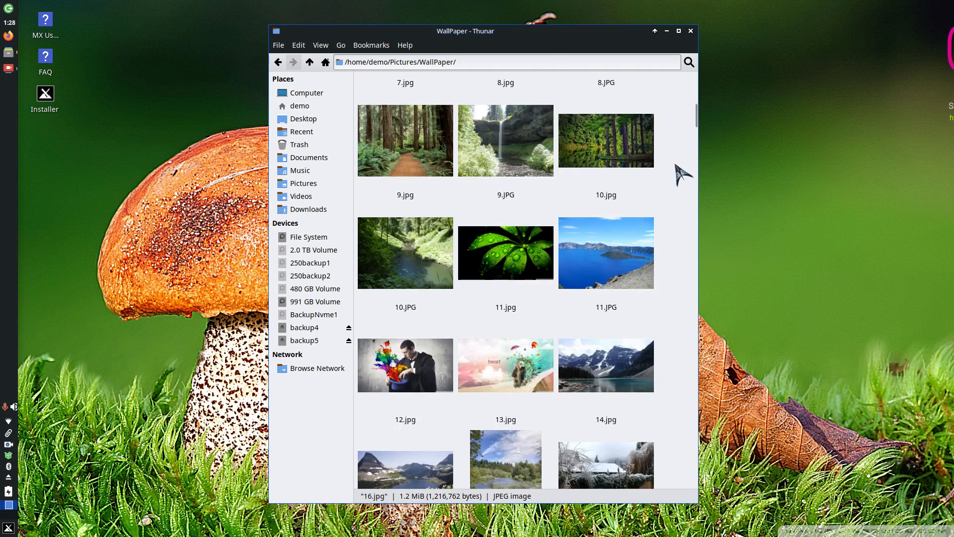
{"action": "scroll", "coordinate": [683, 174], "scroll_direction": "down", "scroll_amount": 10}
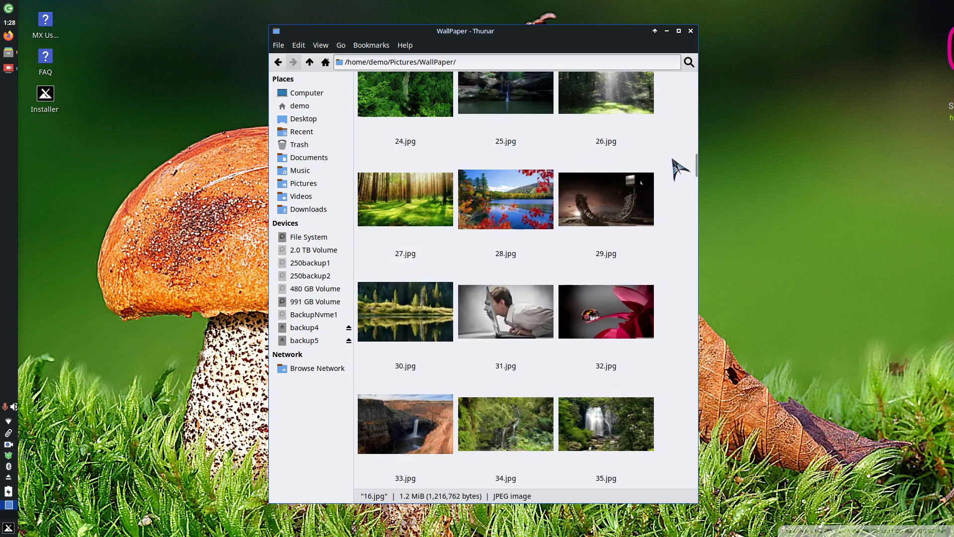
{"action": "scroll", "coordinate": [673, 160], "scroll_direction": "up", "scroll_amount": 4}
{"action": "scroll", "coordinate": [671, 162], "scroll_direction": "down", "scroll_amount": 4}
{"action": "right_click", "coordinate": [506, 297]}
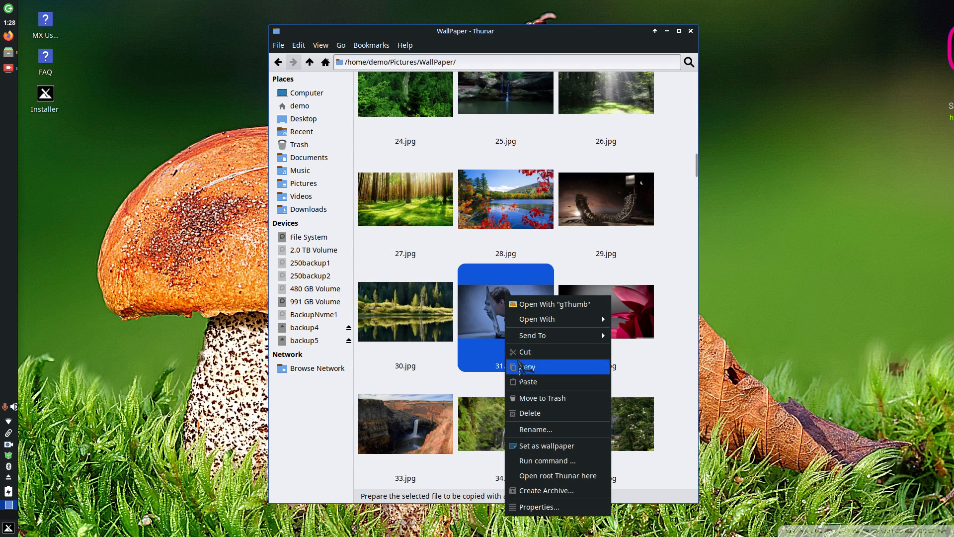
{"action": "left_click", "coordinate": [547, 446]}
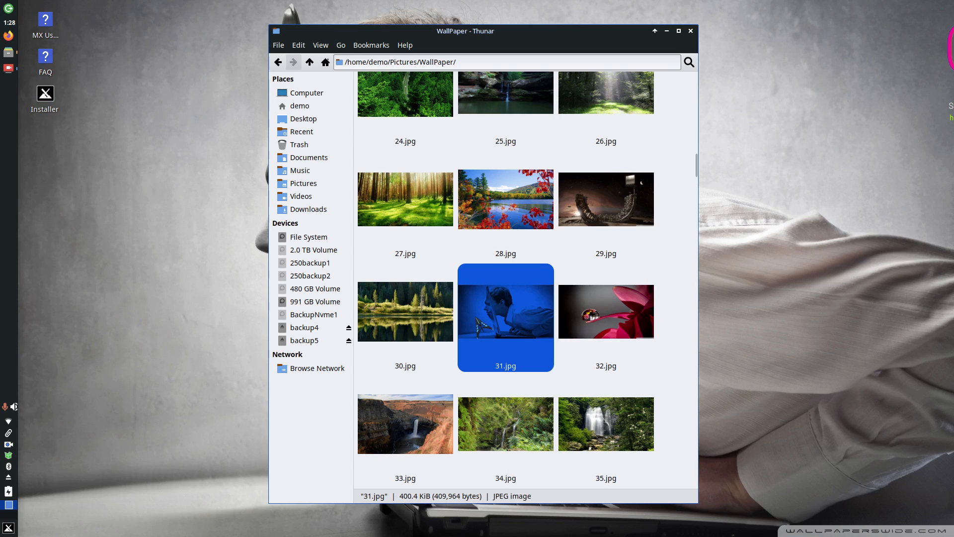
Step: Open 31.jpg in gThumb, look up the viewer's About information, and close the viewer
{"action": "right_click", "coordinate": [477, 316]}
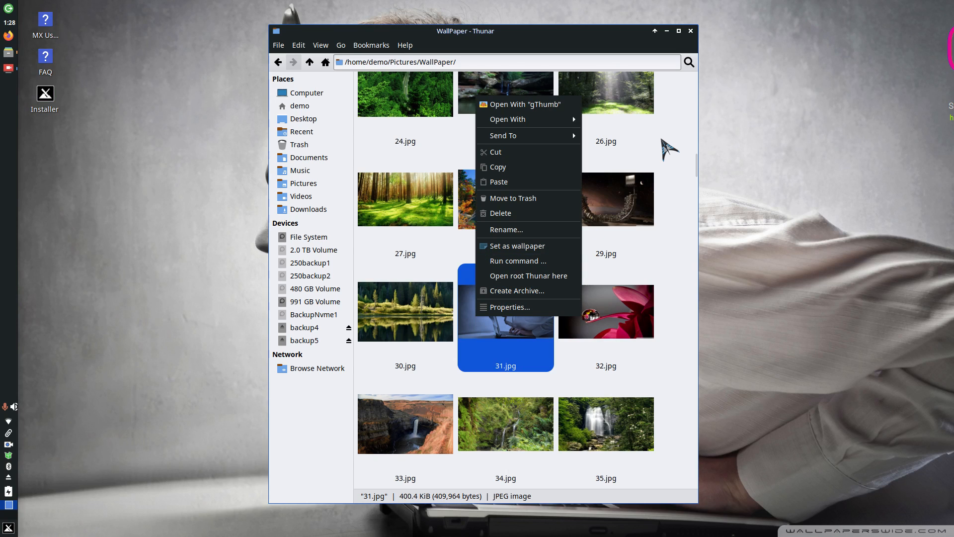
{"action": "left_click", "coordinate": [556, 109]}
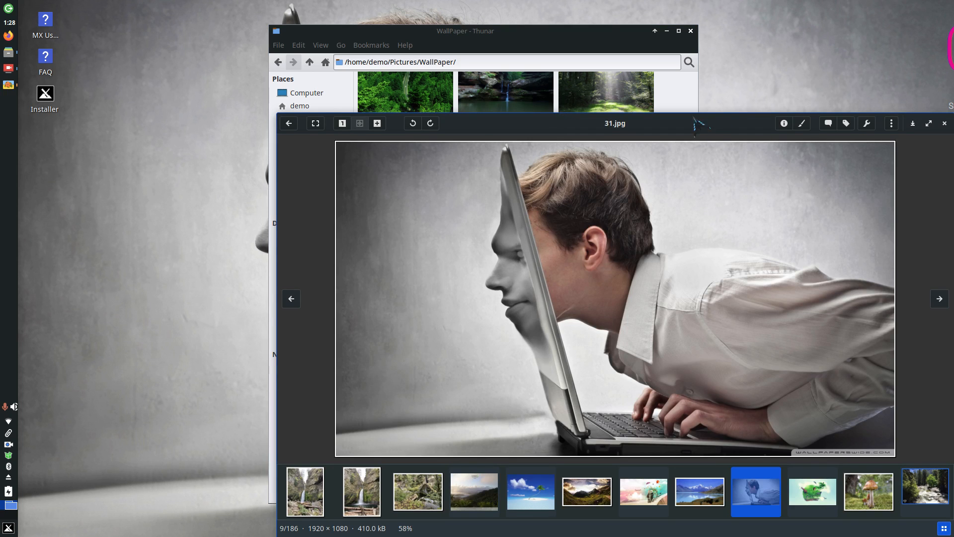
{"action": "left_click_drag", "start_coordinate": [694, 133], "coordinate": [597, 49]}
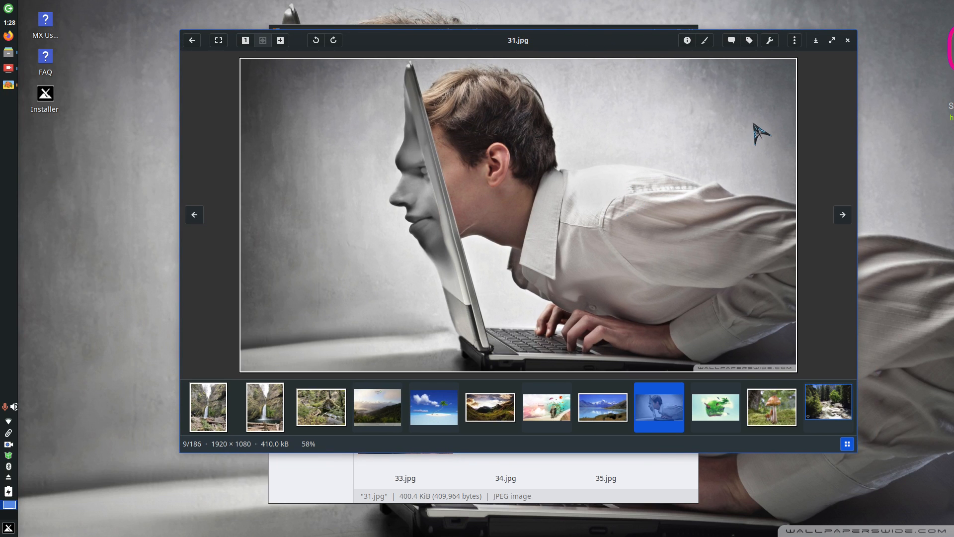
{"action": "left_click", "coordinate": [794, 40]}
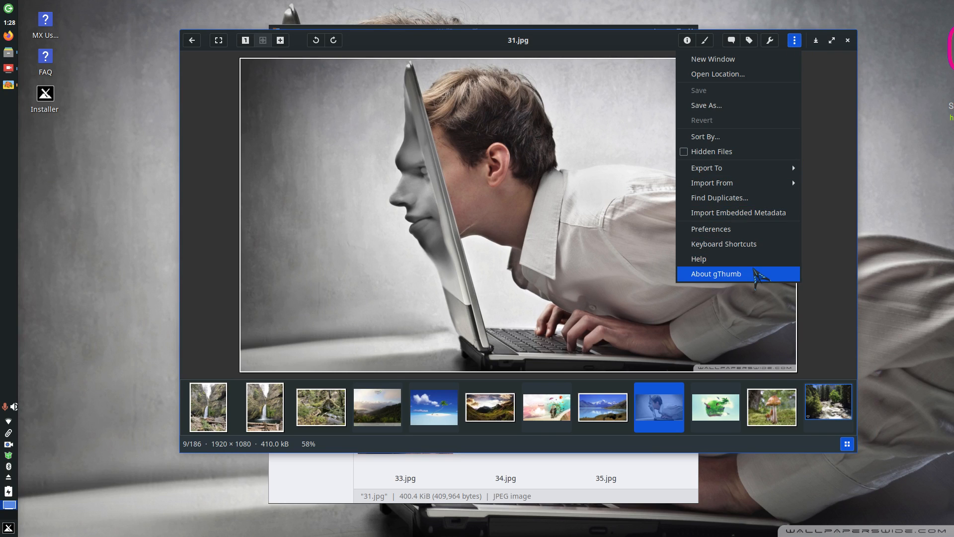
{"action": "left_click", "coordinate": [763, 274]}
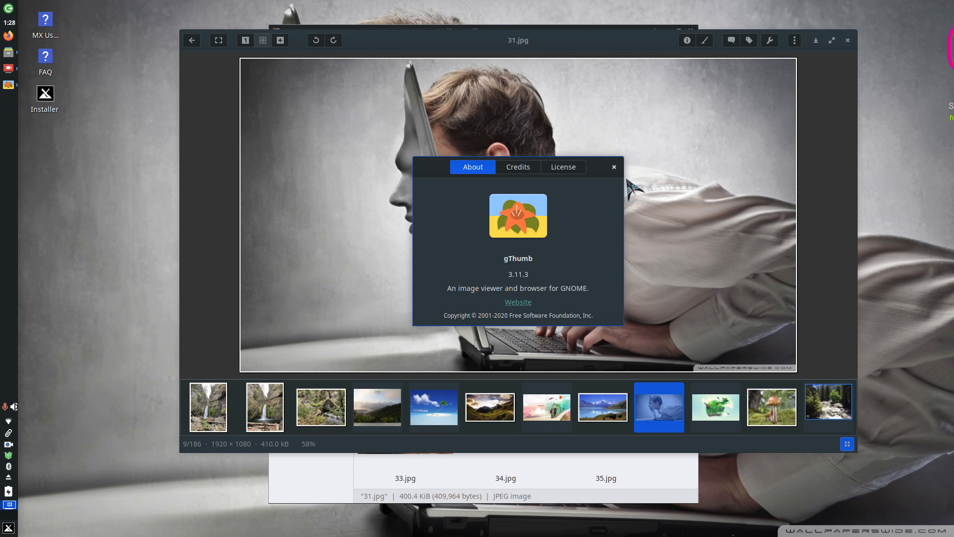
{"action": "left_click", "coordinate": [615, 168]}
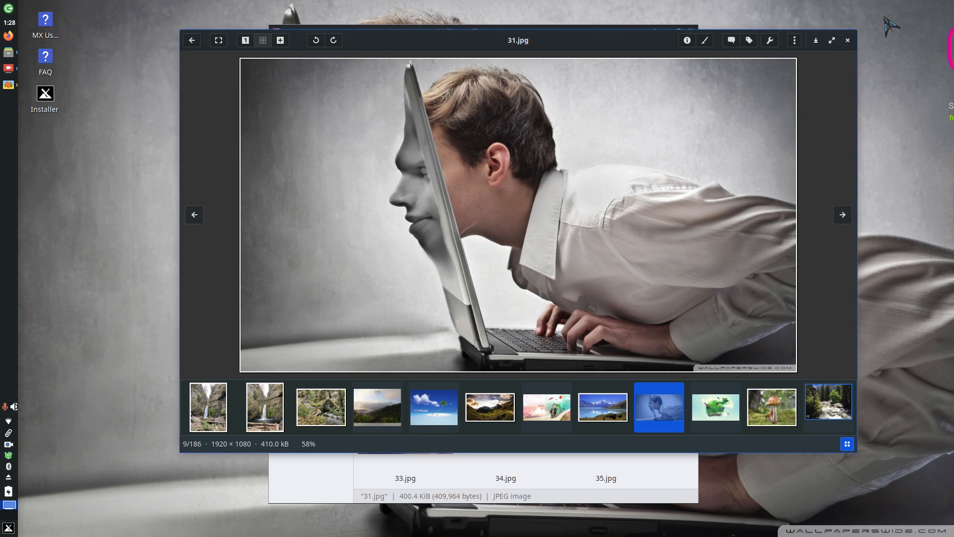
{"action": "left_click", "coordinate": [847, 40]}
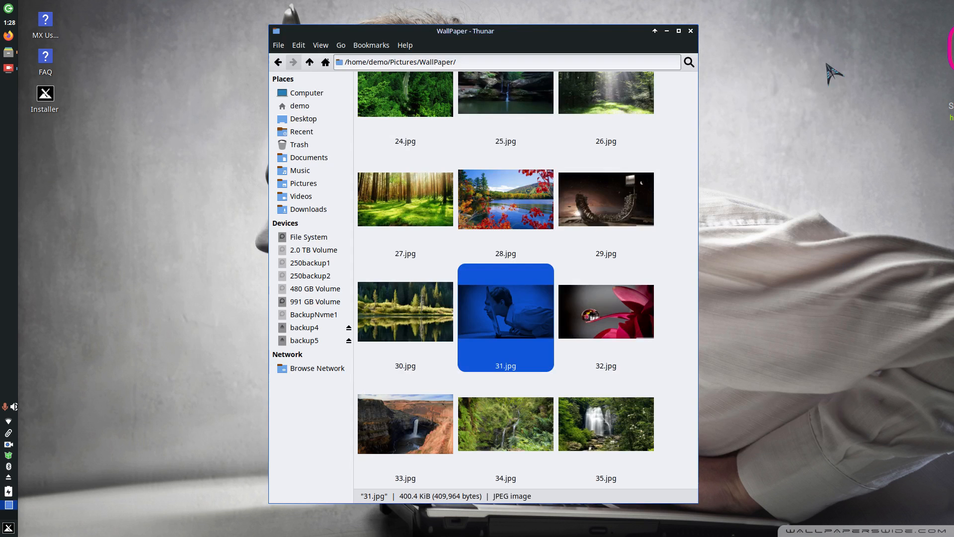
Step: Review the file actions available for 31.jpg, view its general properties, and close them
{"action": "right_click", "coordinate": [518, 300]}
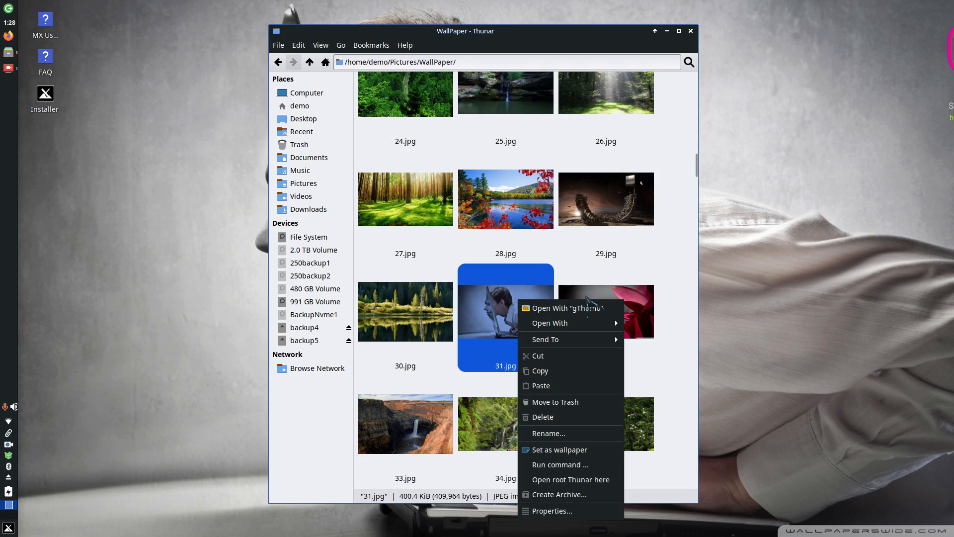
{"action": "mouse_move", "coordinate": [593, 321]}
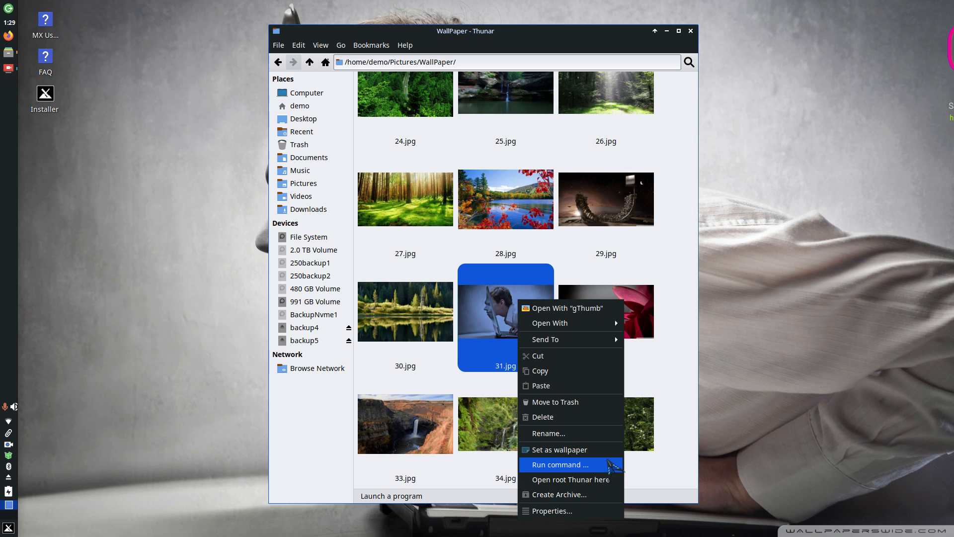
{"action": "left_click", "coordinate": [567, 511]}
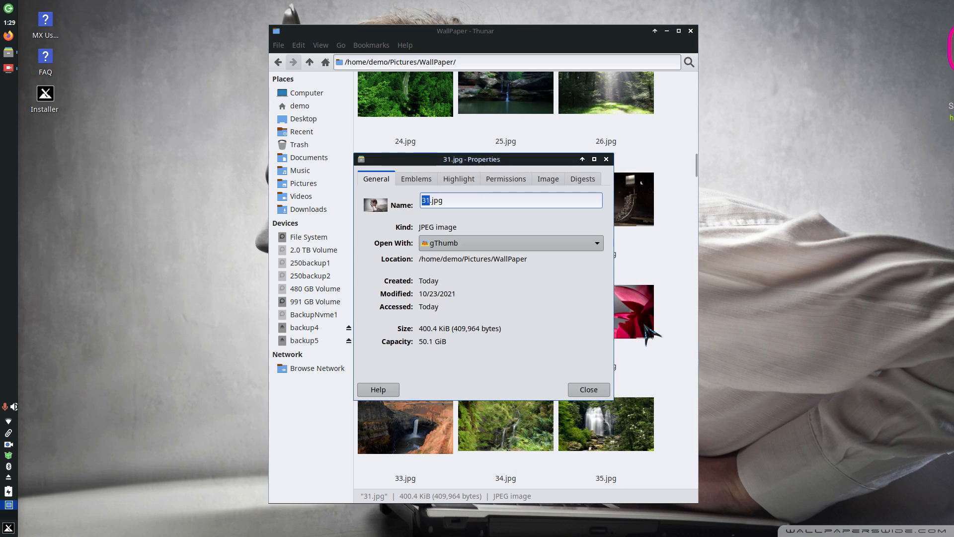
{"action": "left_click", "coordinate": [606, 159]}
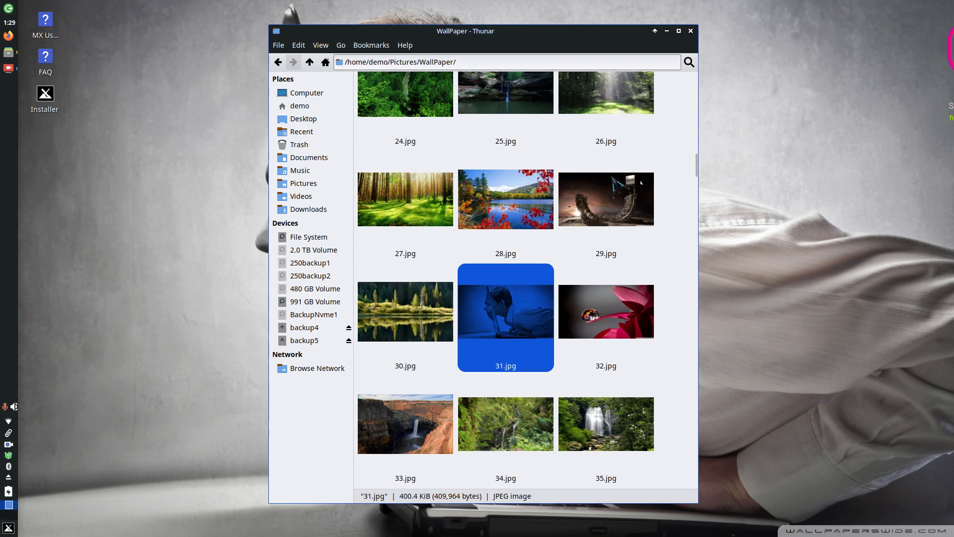
Step: View the image and camera details in the properties of 384.JPG, and close them
{"action": "scroll", "coordinate": [618, 219], "scroll_direction": "down", "scroll_amount": 3}
{"action": "scroll", "coordinate": [619, 216], "scroll_direction": "down", "scroll_amount": 7}
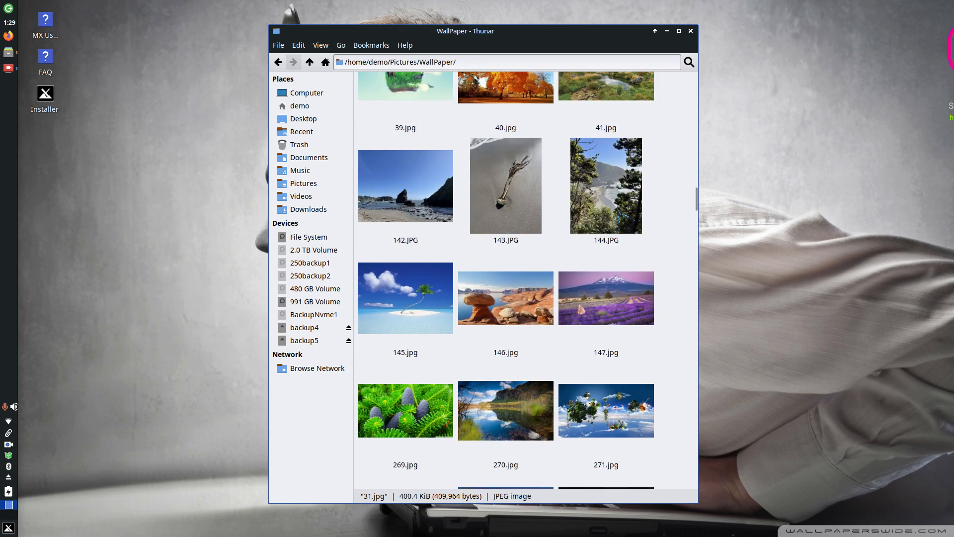
{"action": "scroll", "coordinate": [619, 214], "scroll_direction": "down", "scroll_amount": 3}
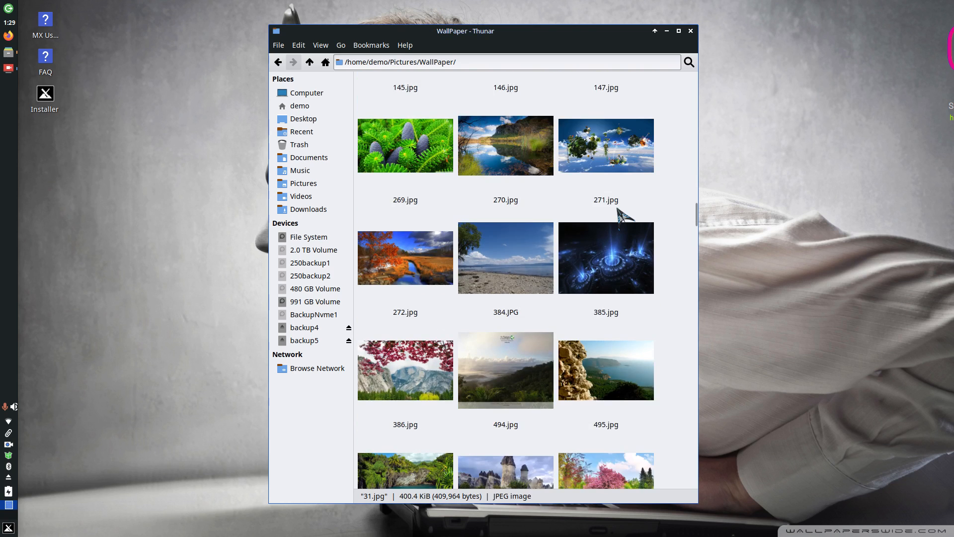
{"action": "left_click", "coordinate": [510, 208]}
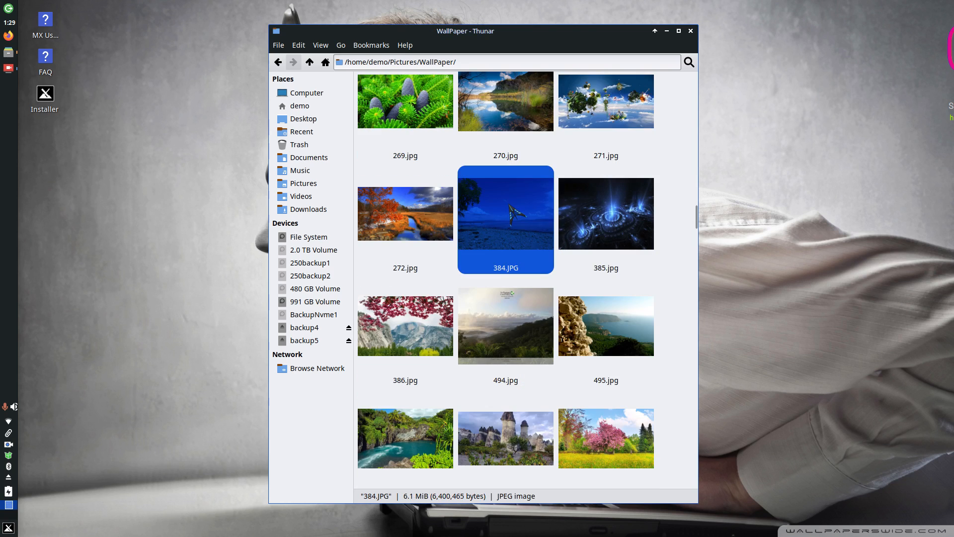
{"action": "right_click", "coordinate": [510, 208]}
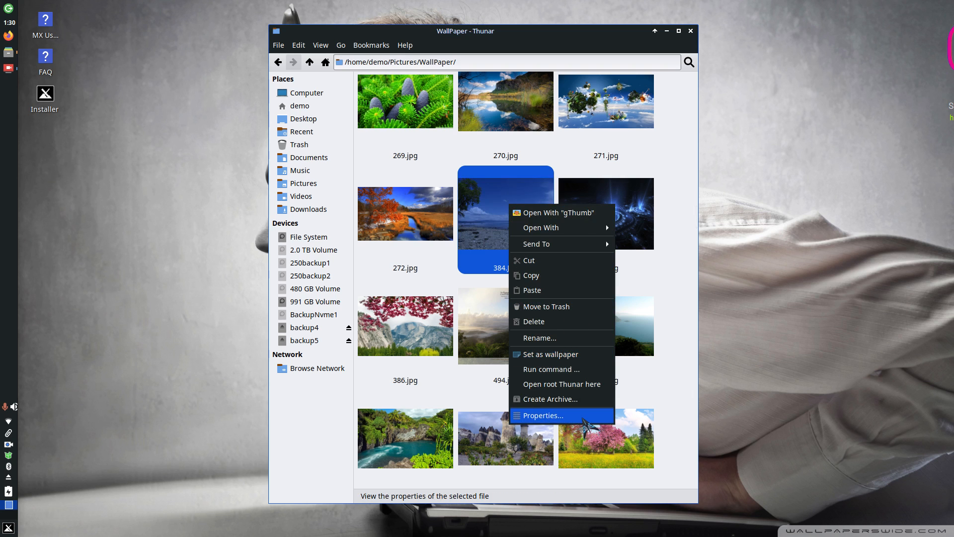
{"action": "left_click", "coordinate": [532, 417]}
{"action": "left_click", "coordinate": [543, 180]}
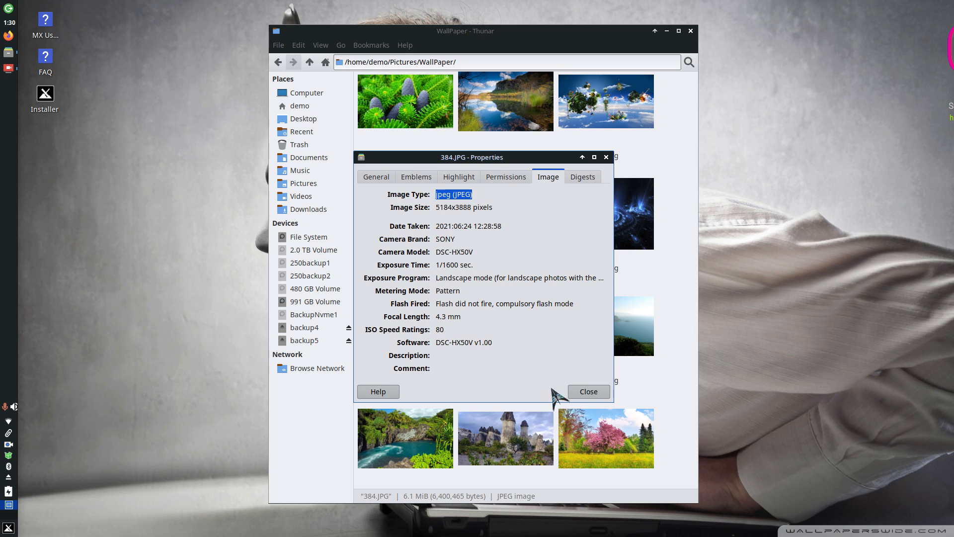
{"action": "left_click", "coordinate": [591, 391]}
Step: Check the image details in the properties of 495.jpg, and close them
{"action": "scroll", "coordinate": [617, 311], "scroll_direction": "down", "scroll_amount": 3}
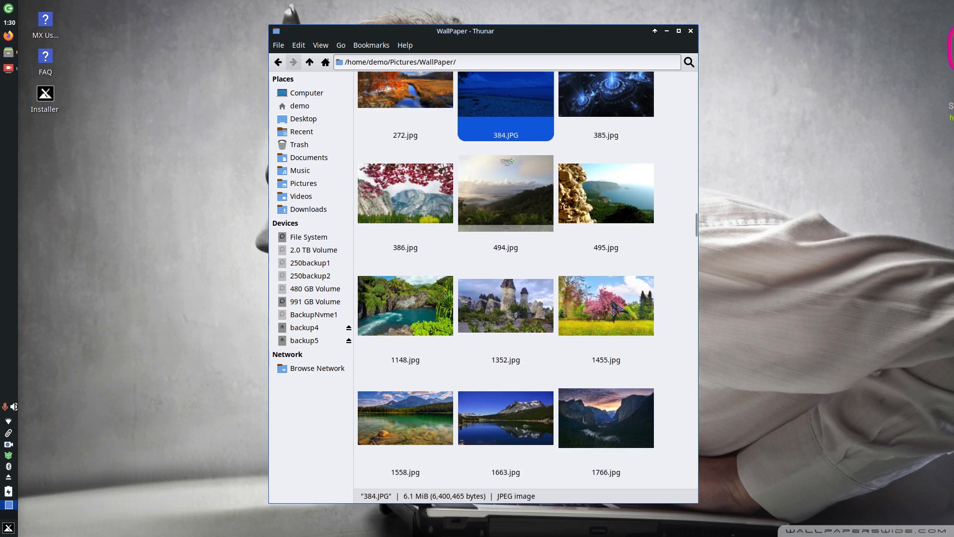
{"action": "left_click", "coordinate": [621, 195]}
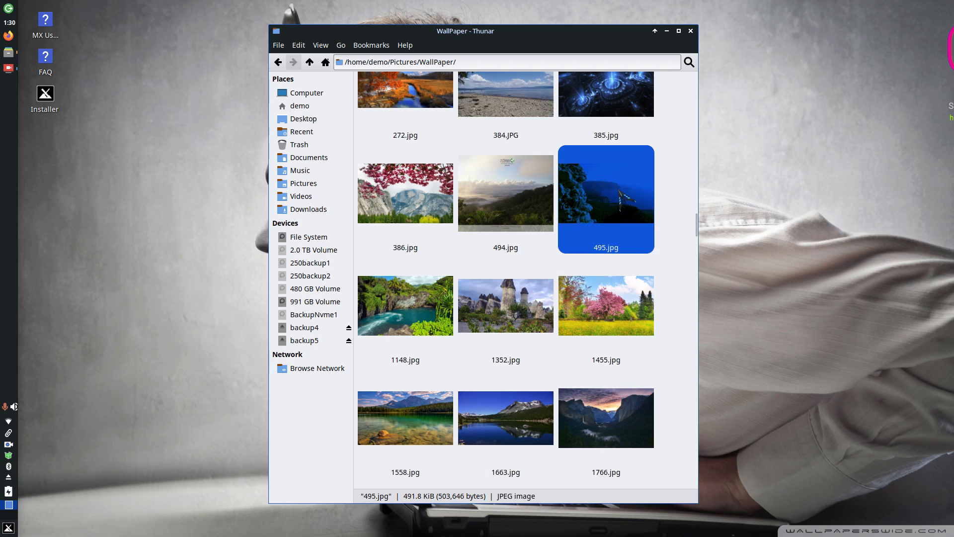
{"action": "right_click", "coordinate": [619, 189]}
{"action": "left_click", "coordinate": [671, 399]}
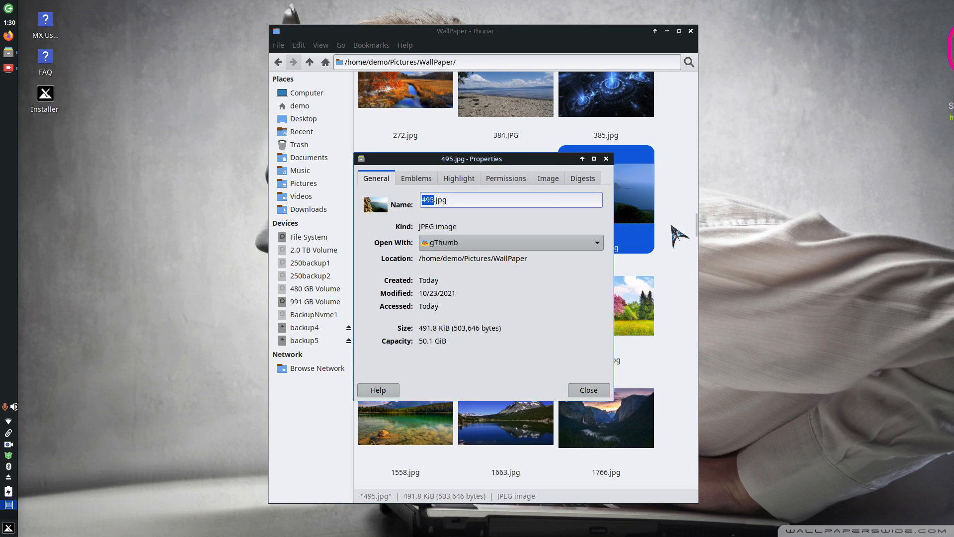
{"action": "left_click", "coordinate": [546, 185]}
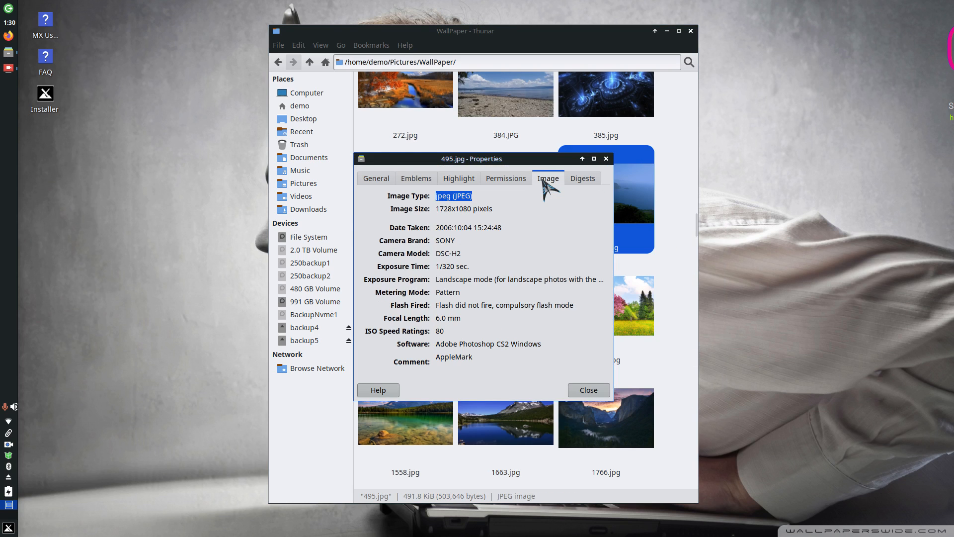
{"action": "left_click", "coordinate": [605, 159]}
Step: Inspect the camera information in the image properties of 2779.JPG, close it, and continue browsing the WallPaper folder
{"action": "scroll", "coordinate": [552, 232], "scroll_direction": "down", "scroll_amount": 3}
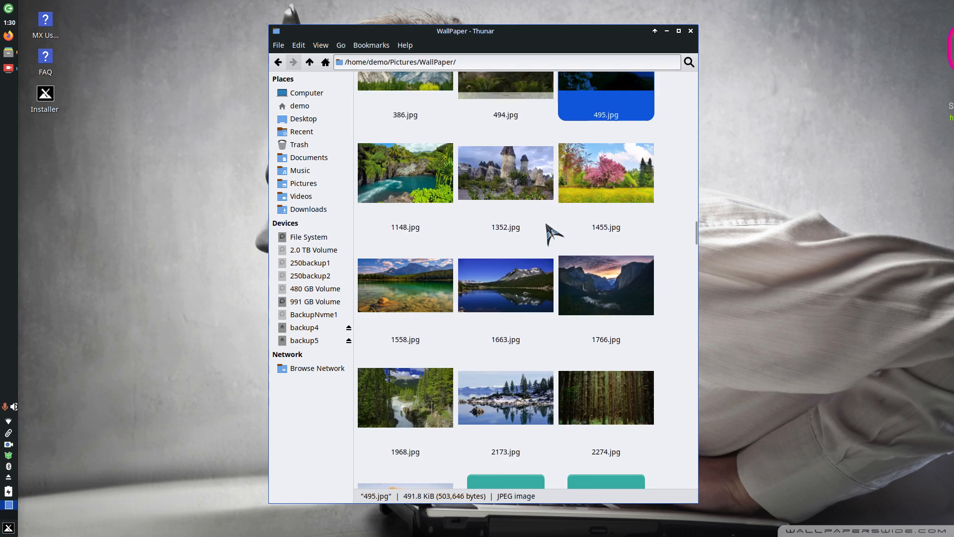
{"action": "scroll", "coordinate": [546, 226], "scroll_direction": "down", "scroll_amount": 9}
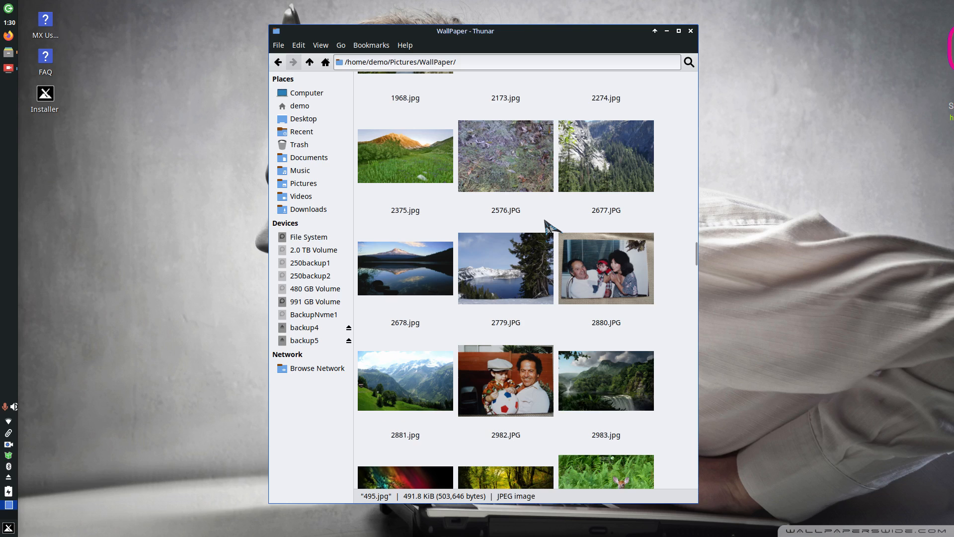
{"action": "scroll", "coordinate": [549, 225], "scroll_direction": "down", "scroll_amount": 2}
{"action": "right_click", "coordinate": [498, 184]}
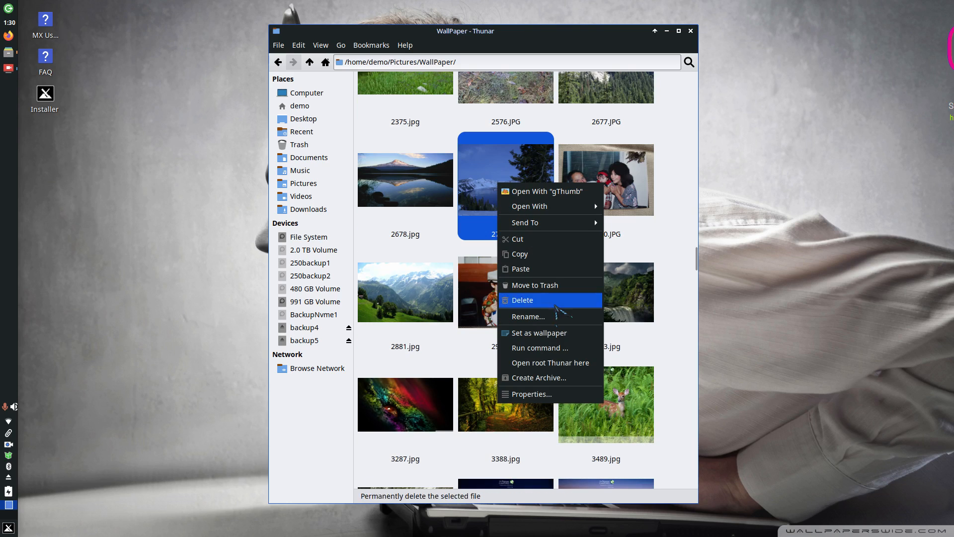
{"action": "left_click", "coordinate": [558, 395]}
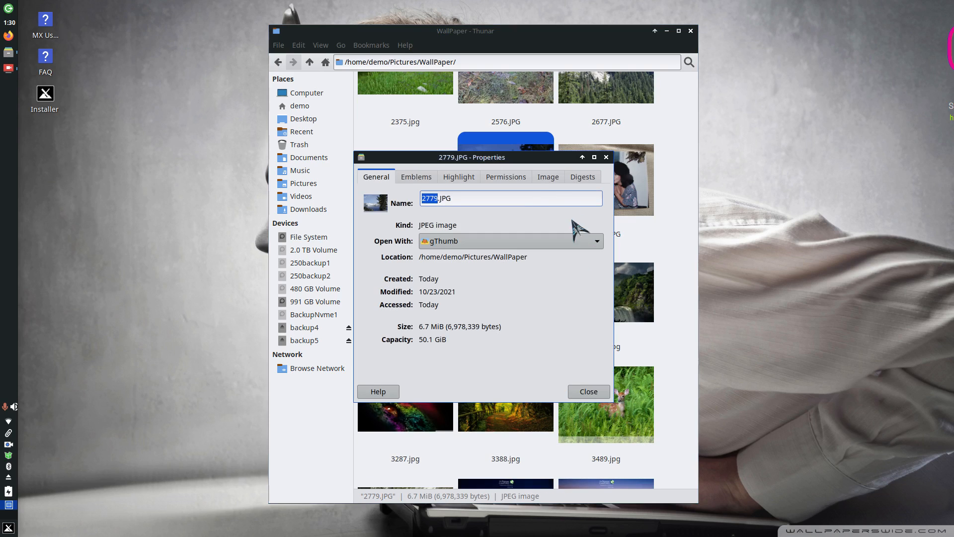
{"action": "left_click", "coordinate": [543, 178]}
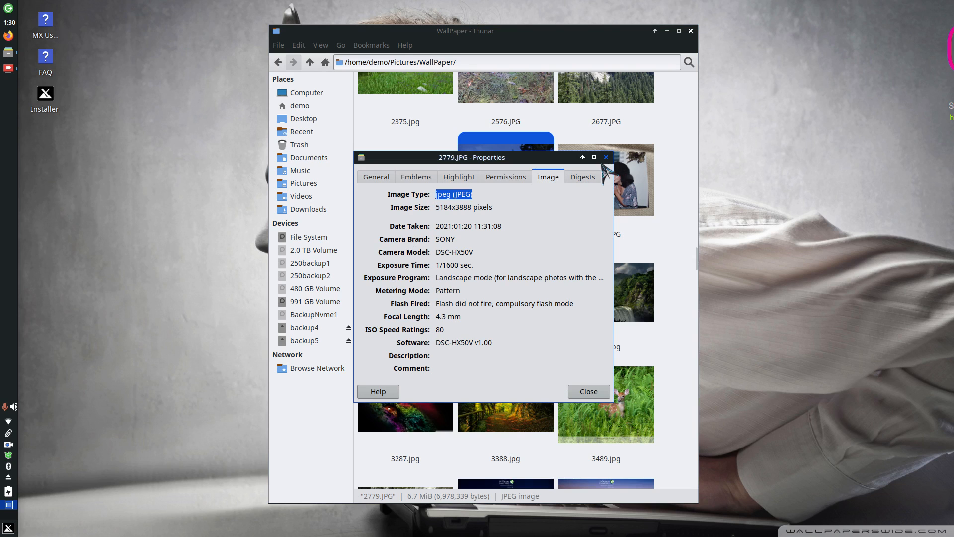
{"action": "key", "text": "Escape"}
{"action": "scroll", "coordinate": [617, 169], "scroll_direction": "down", "scroll_amount": 2}
{"action": "scroll", "coordinate": [473, 256], "scroll_direction": "down", "scroll_amount": 6}
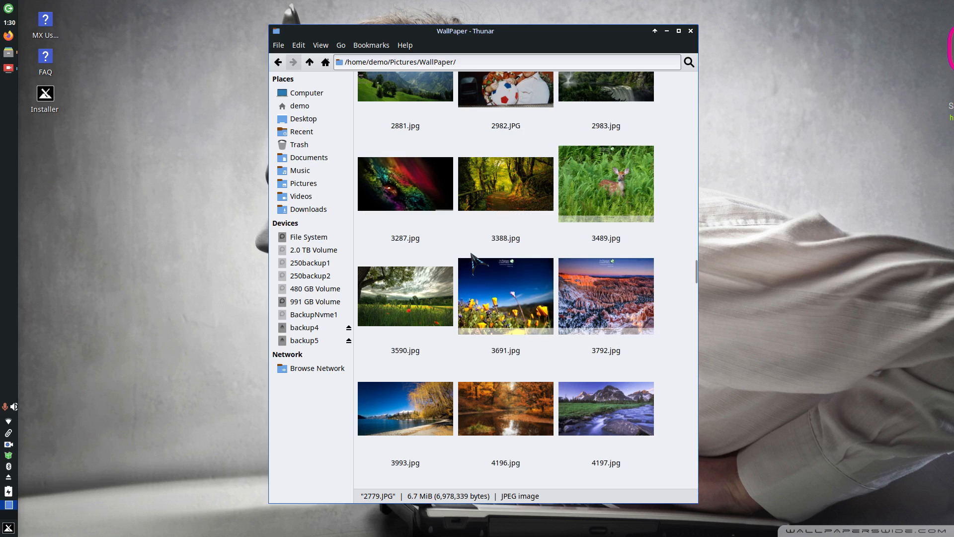
Step: Inspect the image and camera details in the properties of 56119.JPG, close them, and review the file's available actions
{"action": "scroll", "coordinate": [474, 257], "scroll_direction": "down", "scroll_amount": 8}
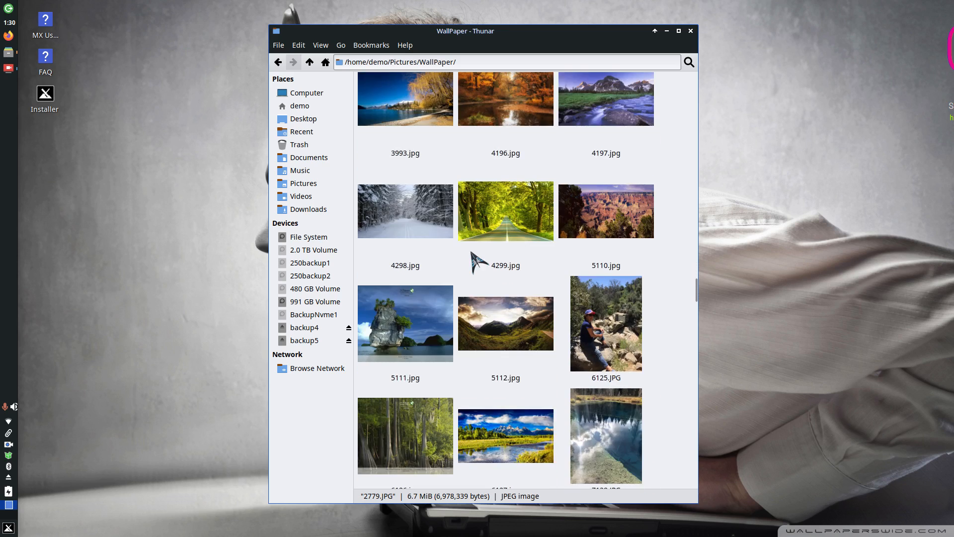
{"action": "scroll", "coordinate": [474, 257], "scroll_direction": "down", "scroll_amount": 6}
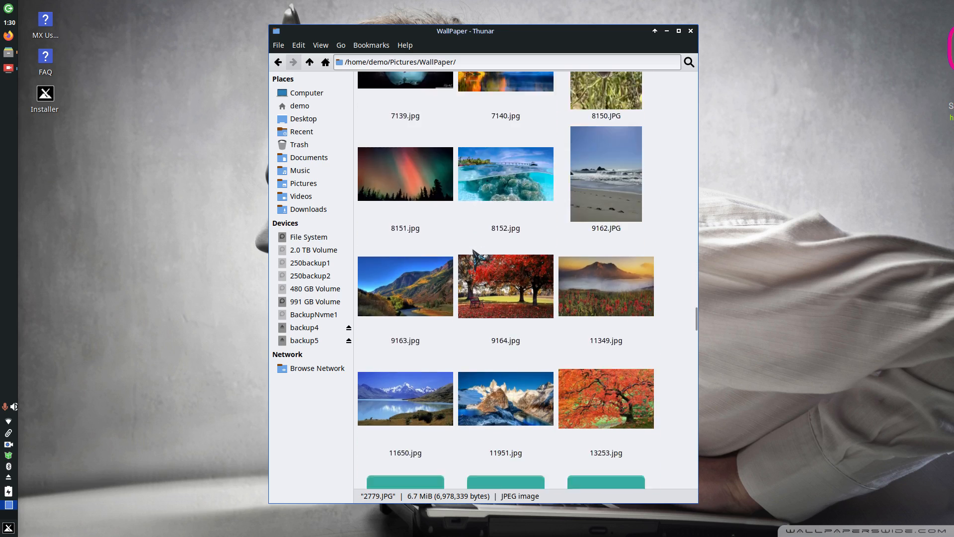
{"action": "scroll", "coordinate": [478, 253], "scroll_direction": "down", "scroll_amount": 13}
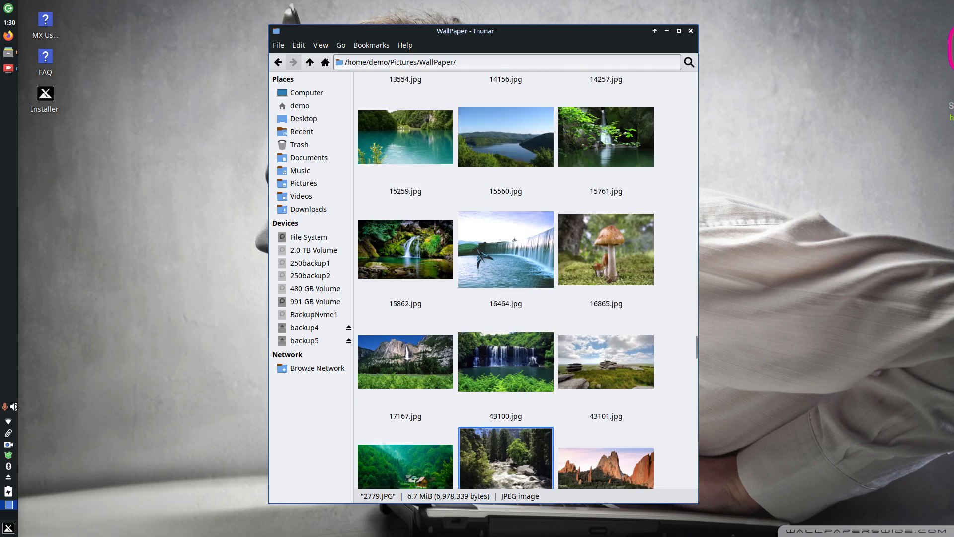
{"action": "scroll", "coordinate": [477, 247], "scroll_direction": "down", "scroll_amount": 6}
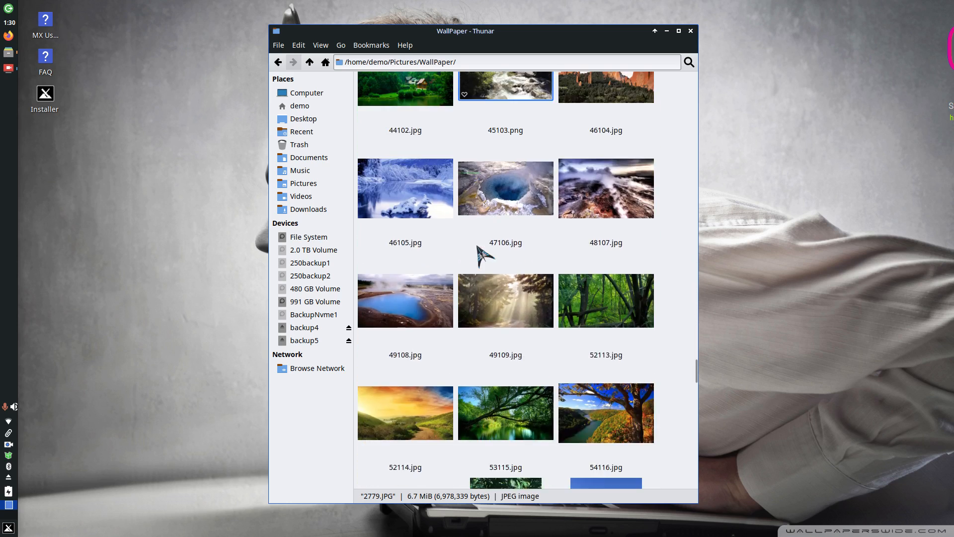
{"action": "scroll", "coordinate": [477, 248], "scroll_direction": "down", "scroll_amount": 2}
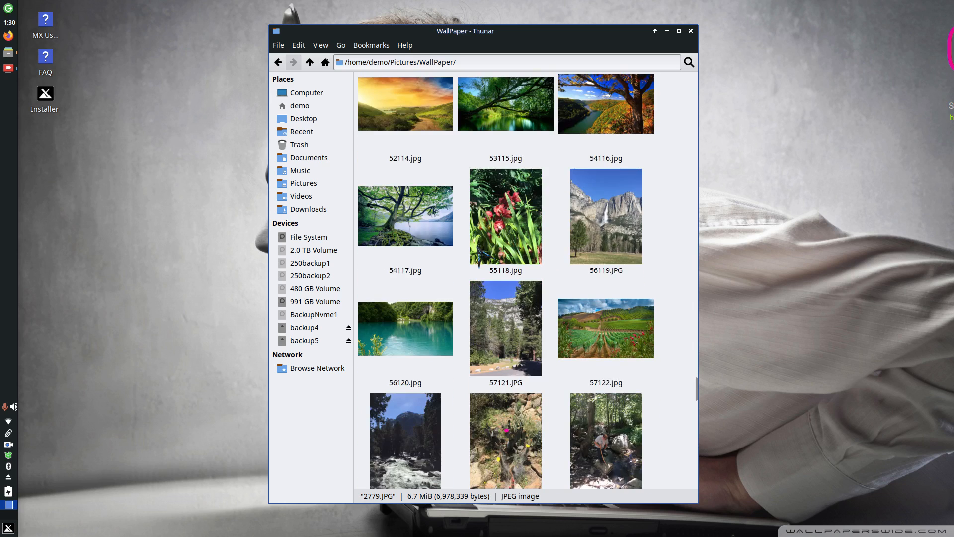
{"action": "right_click", "coordinate": [591, 219]}
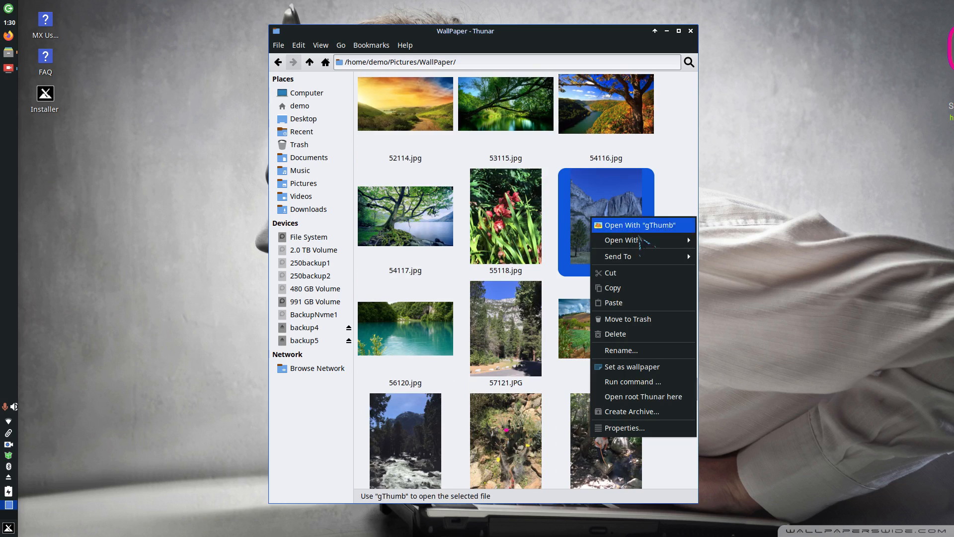
{"action": "left_click", "coordinate": [642, 431]}
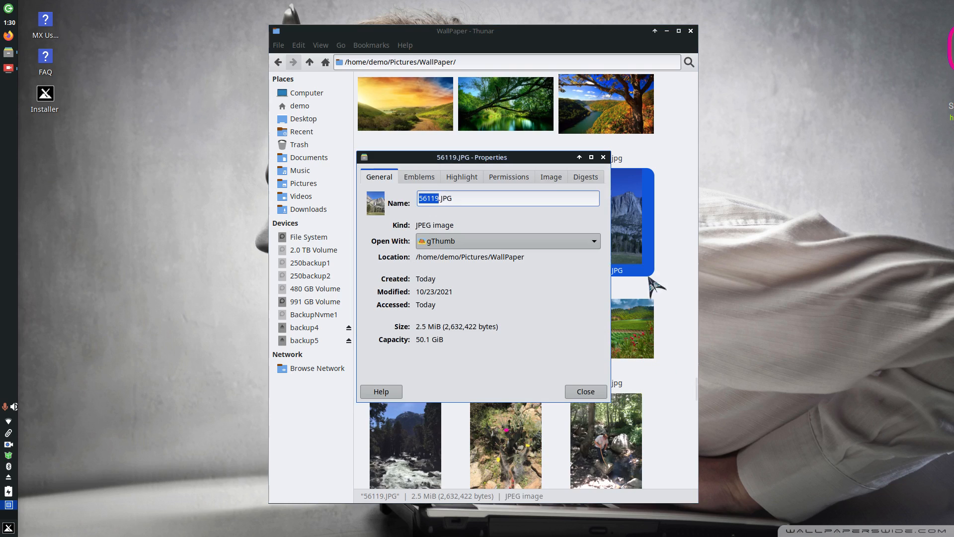
{"action": "left_click", "coordinate": [551, 177]}
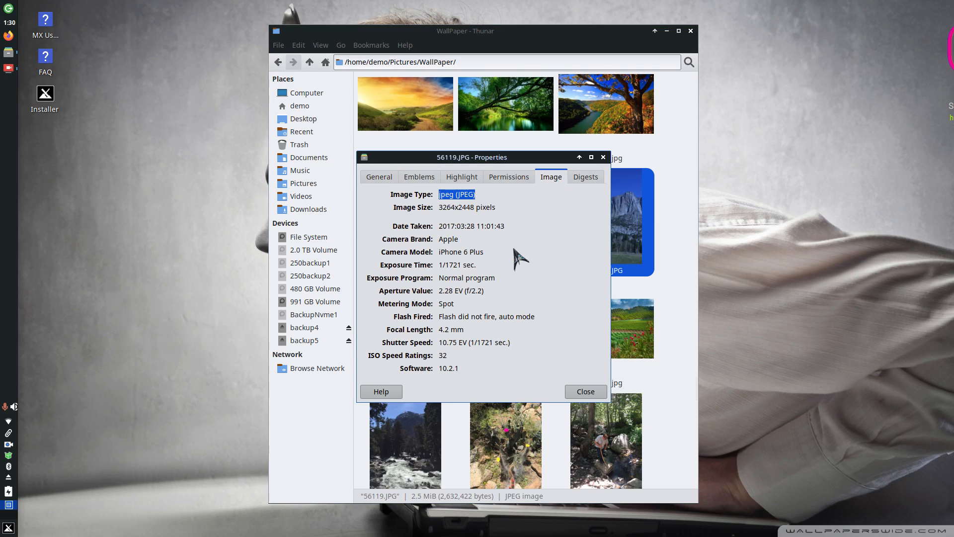
{"action": "left_click_drag", "start_coordinate": [503, 157], "coordinate": [849, 125]}
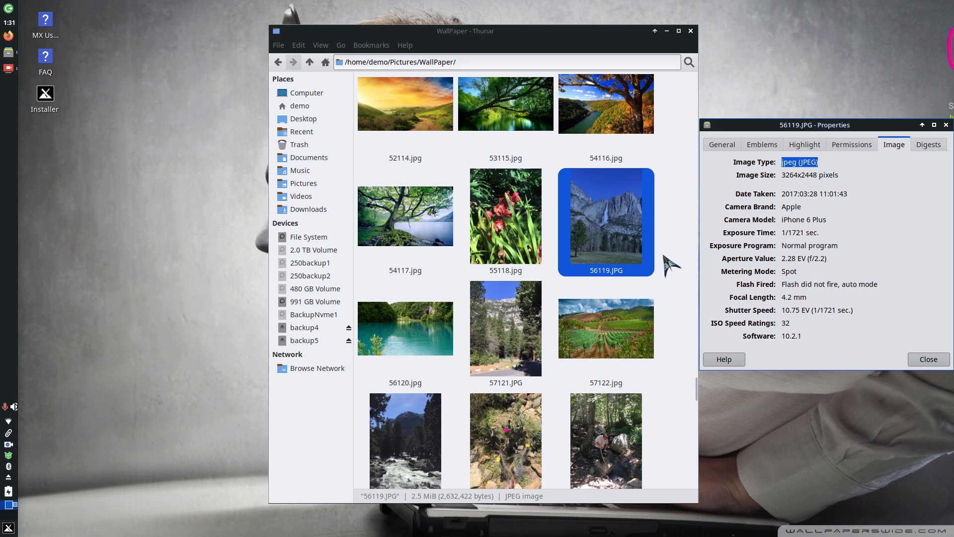
{"action": "left_click_drag", "start_coordinate": [823, 127], "coordinate": [766, 118]}
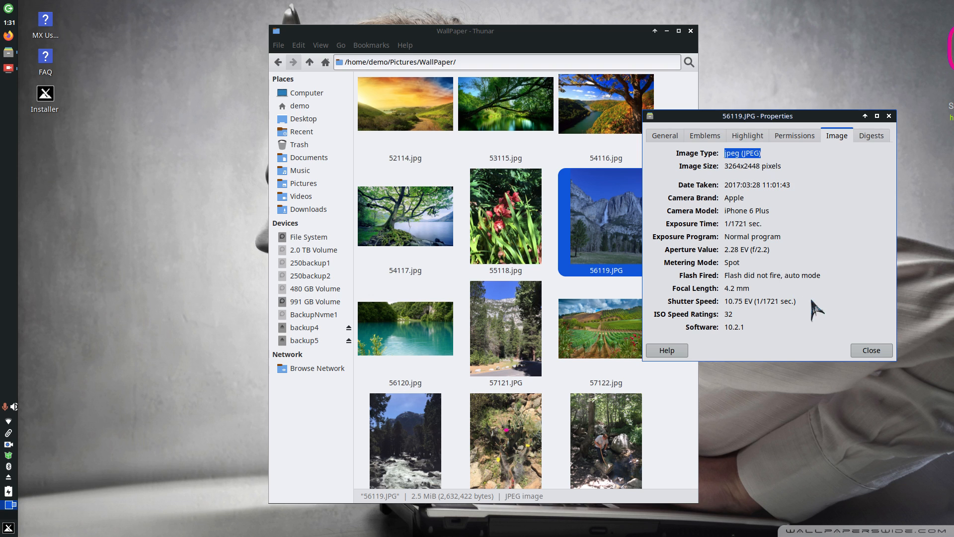
{"action": "left_click", "coordinate": [870, 351]}
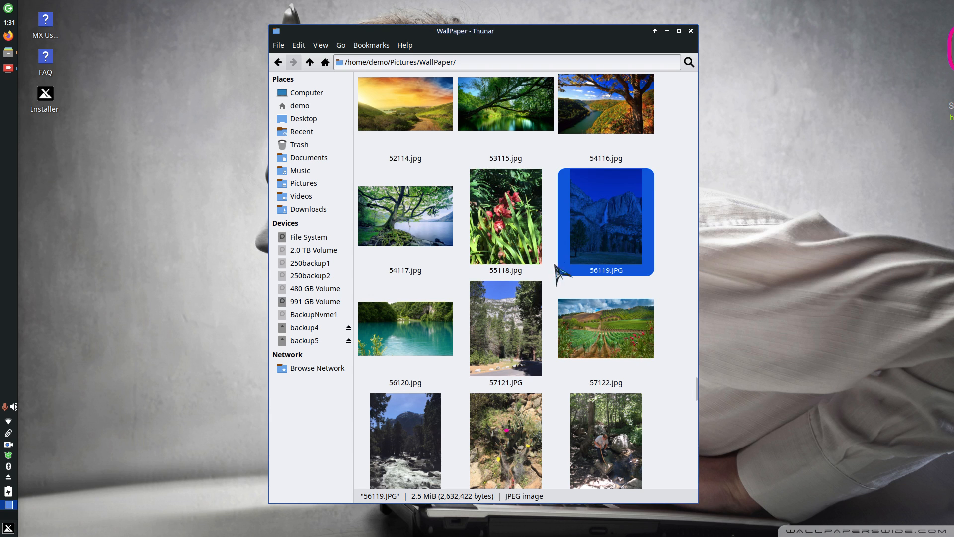
{"action": "right_click", "coordinate": [601, 211]}
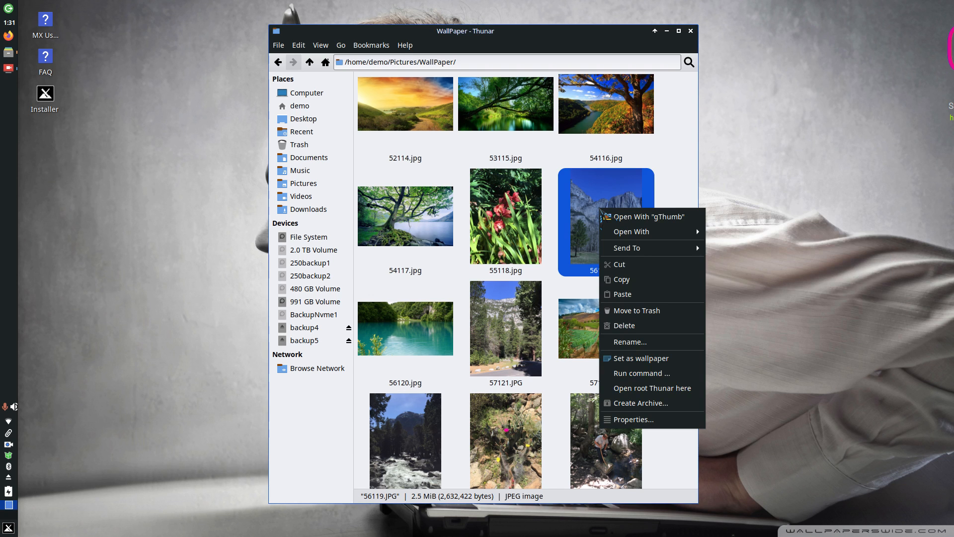
{"action": "left_click", "coordinate": [679, 147]}
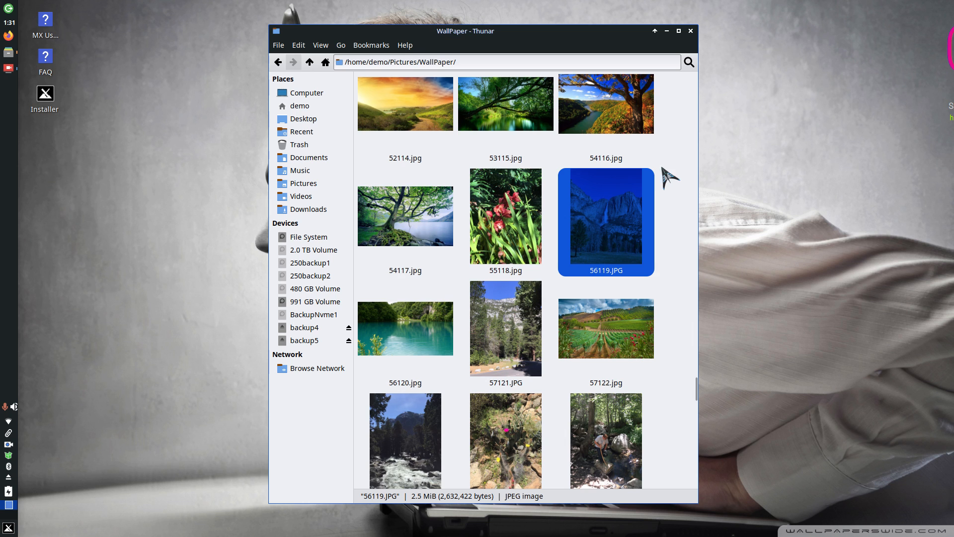
Step: Reduce the thumbnail size in the WallPaper folder, return to its first files, and maximize the file manager window
{"action": "scroll", "coordinate": [663, 172], "scroll_direction": "up", "scroll_amount": 3}
{"action": "scroll", "coordinate": [663, 173], "scroll_direction": "down", "scroll_amount": 2}
{"action": "scroll", "coordinate": [670, 182], "scroll_direction": "down", "scroll_amount": 2}
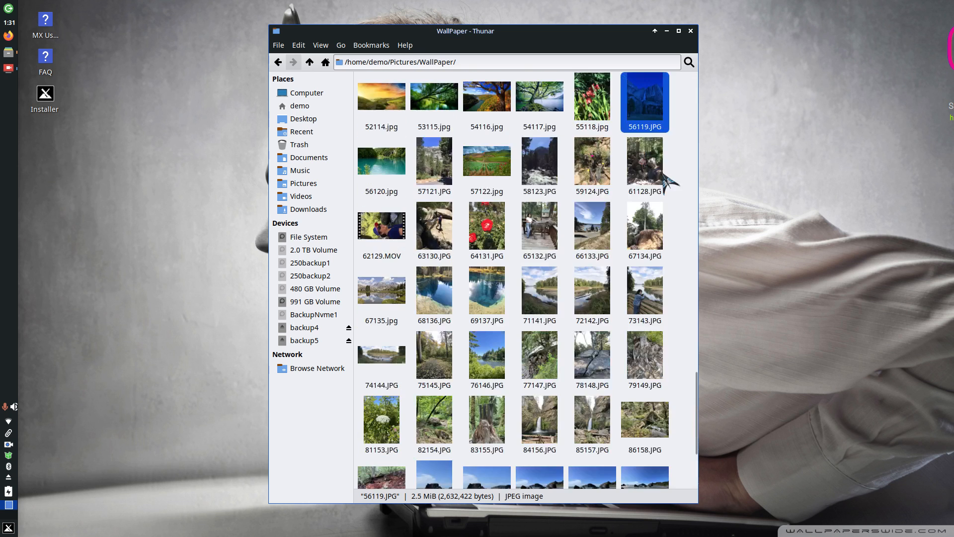
{"action": "scroll", "coordinate": [664, 175], "scroll_direction": "up", "scroll_amount": 1}
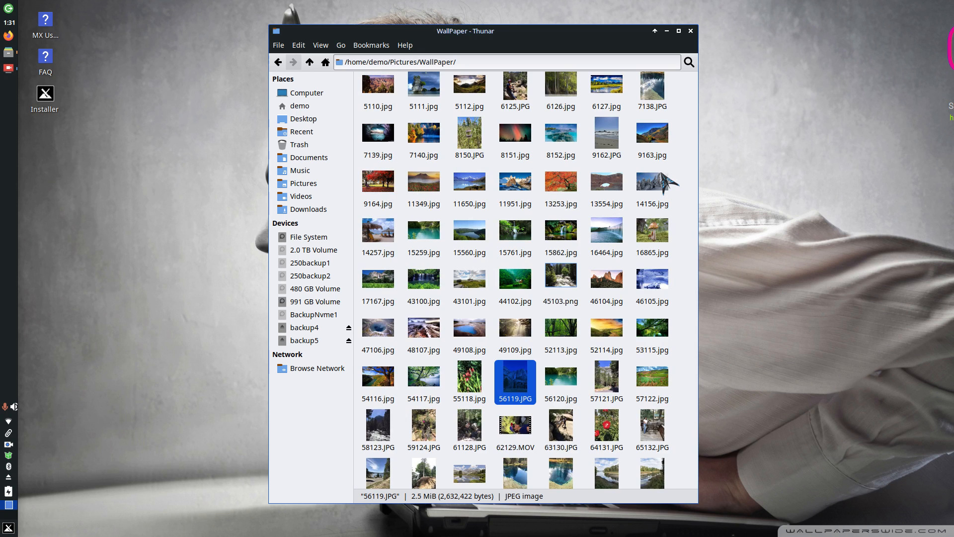
{"action": "scroll", "coordinate": [663, 175], "scroll_direction": "up", "scroll_amount": 6}
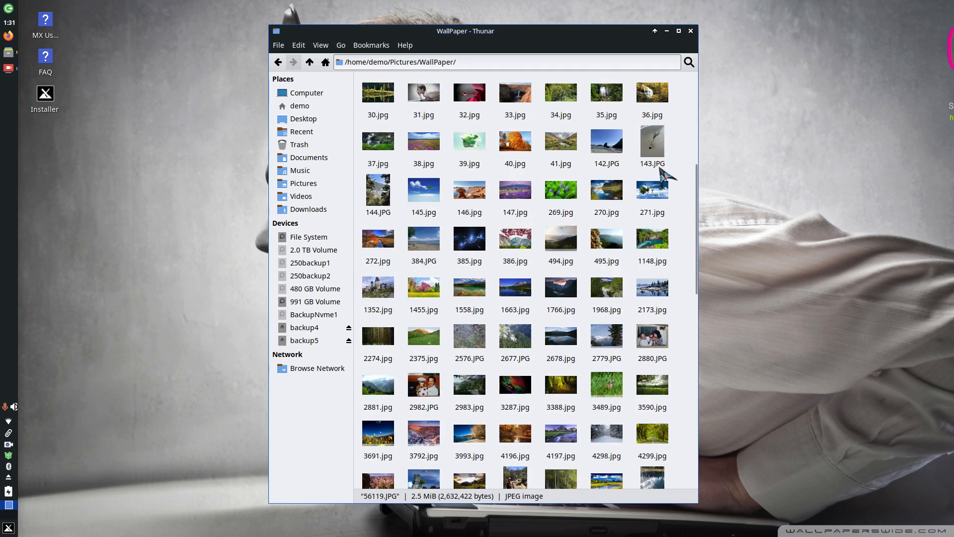
{"action": "scroll", "coordinate": [664, 176], "scroll_direction": "up", "scroll_amount": 6}
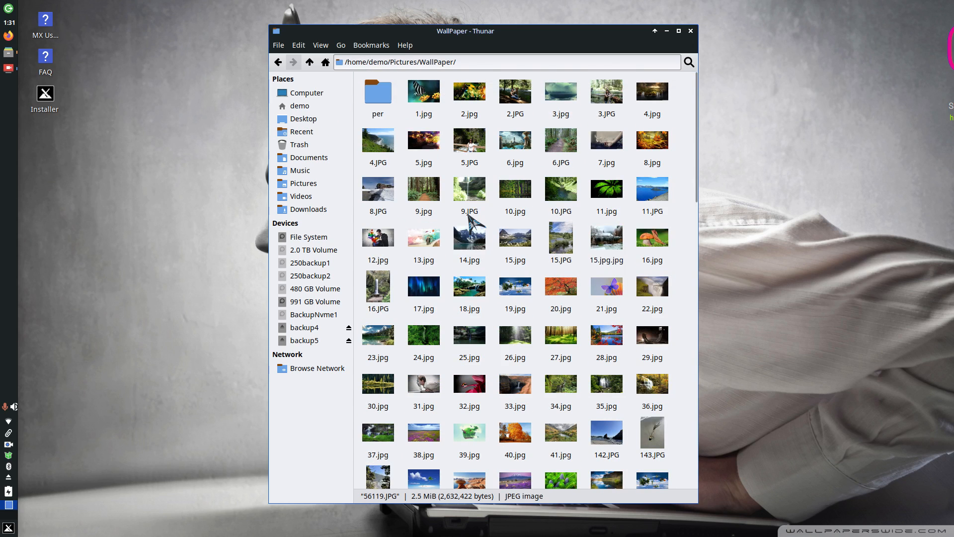
{"action": "left_click", "coordinate": [679, 31]}
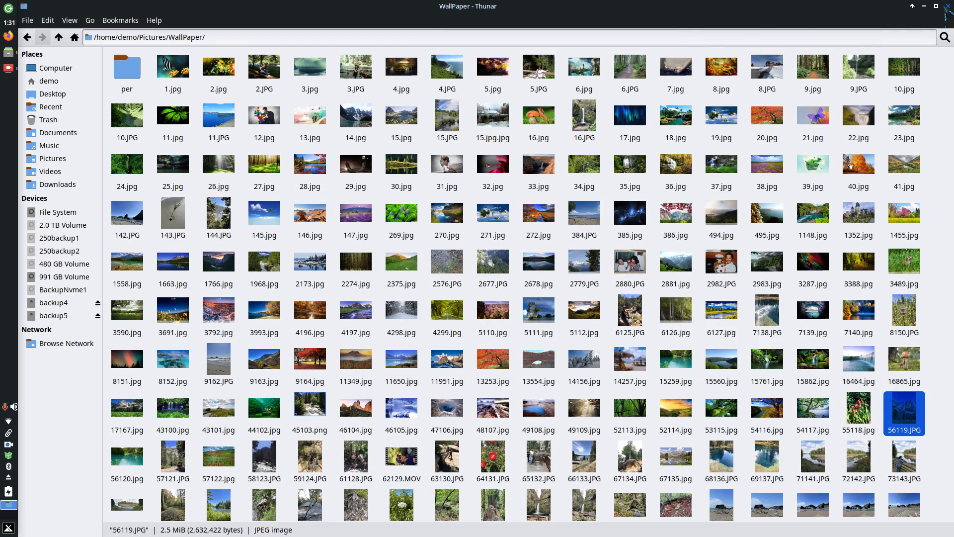
Step: Open 6.jpg in the default image viewer twice, closing the viewer each time
{"action": "left_click", "coordinate": [591, 72]}
{"action": "double_click", "coordinate": [592, 73]}
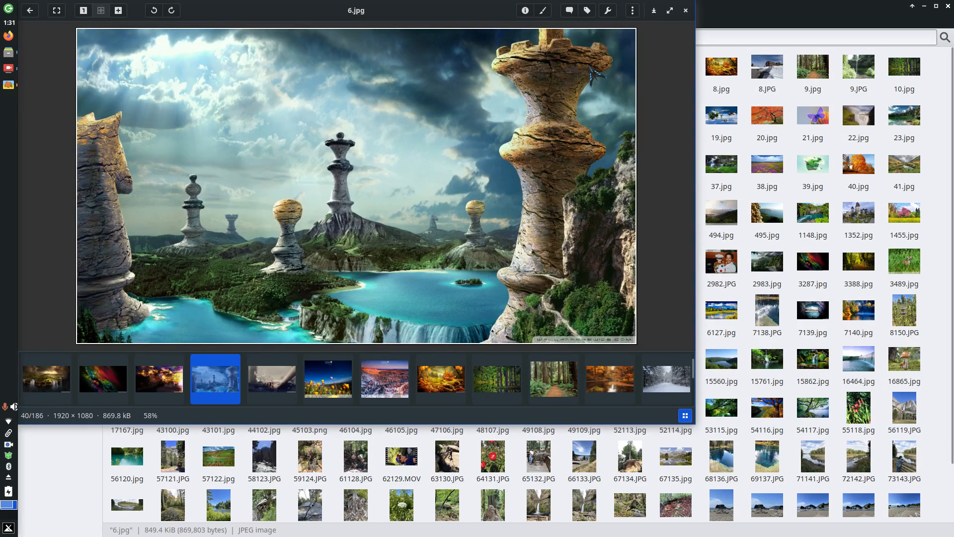
{"action": "left_click", "coordinate": [686, 11]}
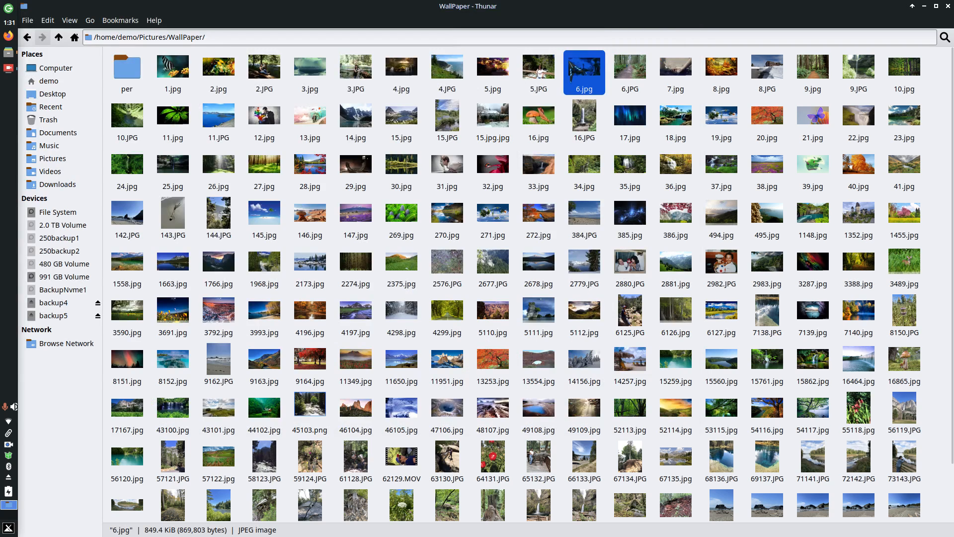
{"action": "double_click", "coordinate": [585, 74]}
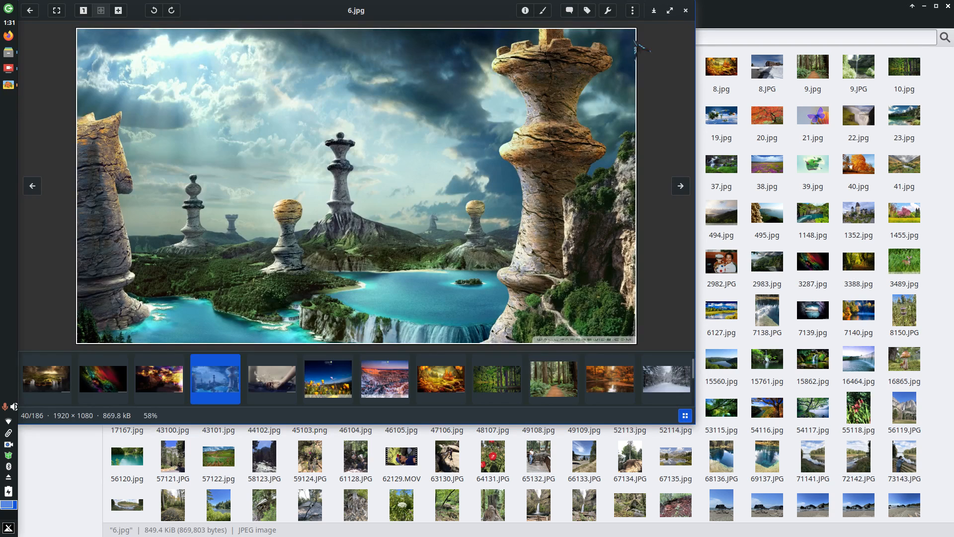
{"action": "left_click", "coordinate": [685, 11]}
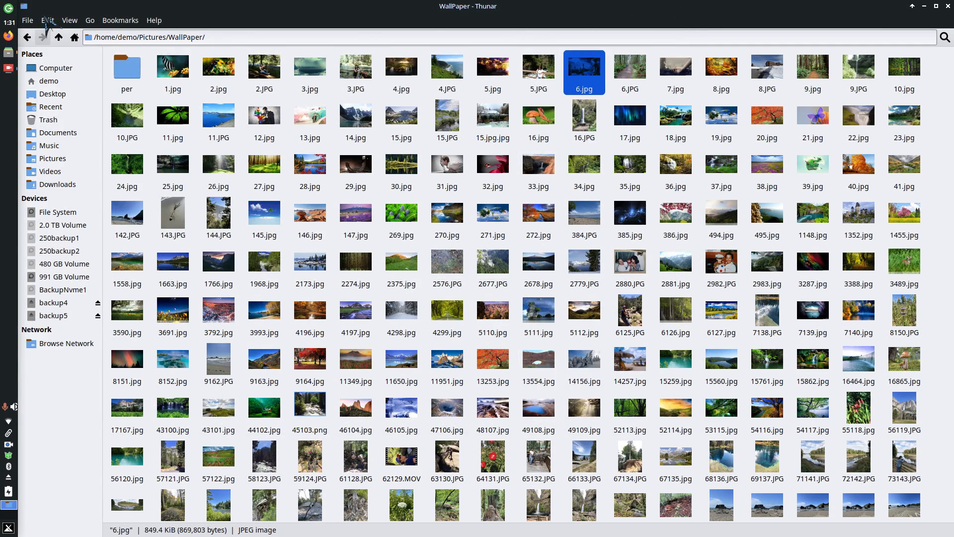
Step: Review the Behavior settings for activating items in the File Manager Preferences, and close the preferences
{"action": "left_click", "coordinate": [48, 20]}
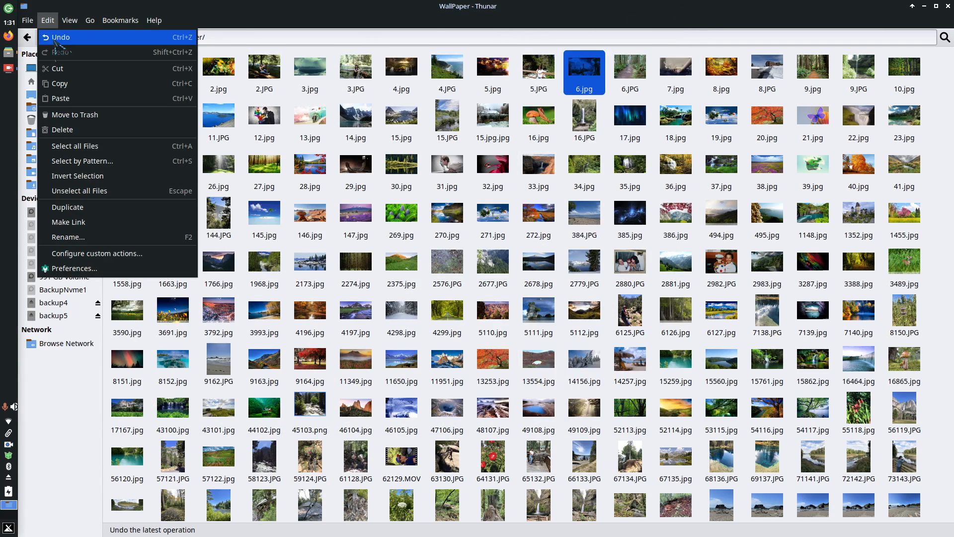
{"action": "left_click", "coordinate": [122, 269]}
{"action": "left_click", "coordinate": [445, 141]}
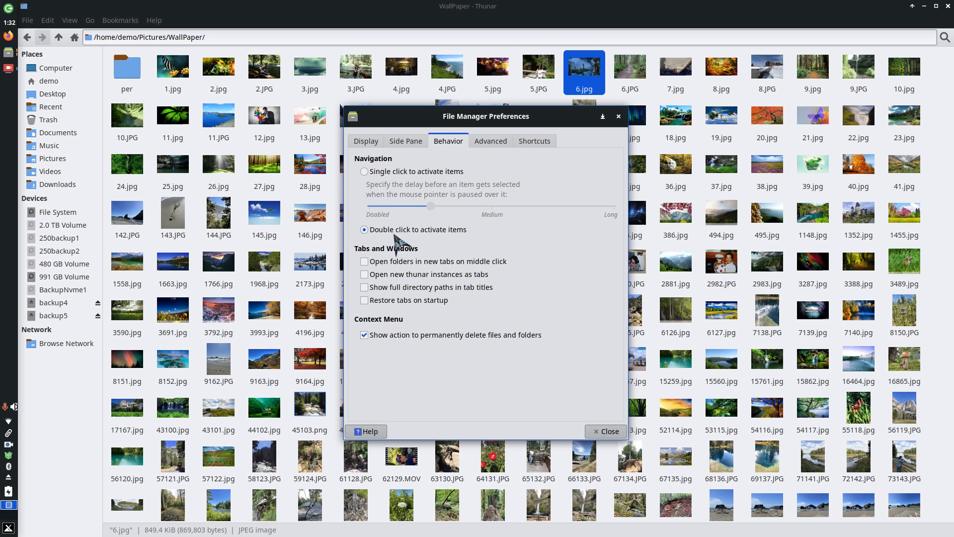
{"action": "left_click", "coordinate": [618, 116]}
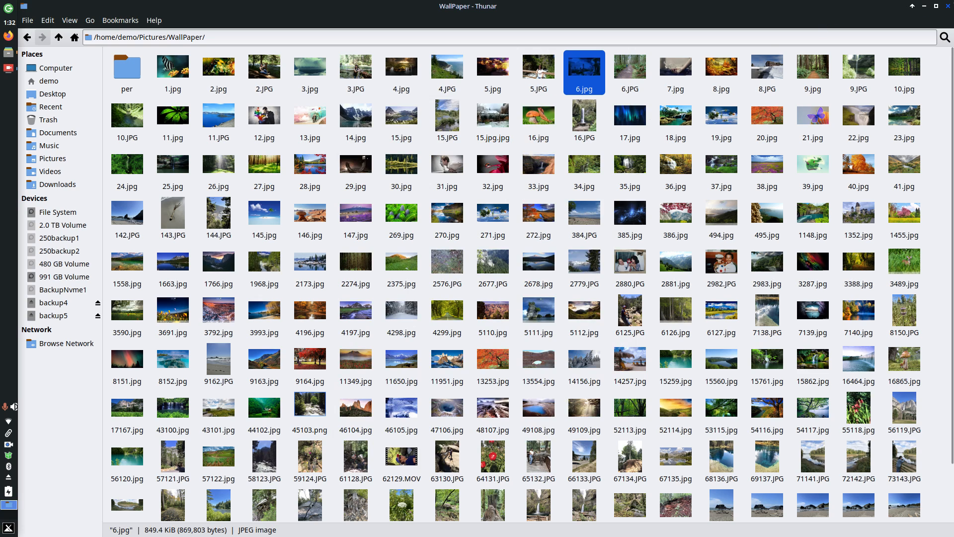
Step: Close the WallPaper window, reopen the file manager at the home folder, and restore and reposition its window
{"action": "left_click", "coordinate": [949, 6]}
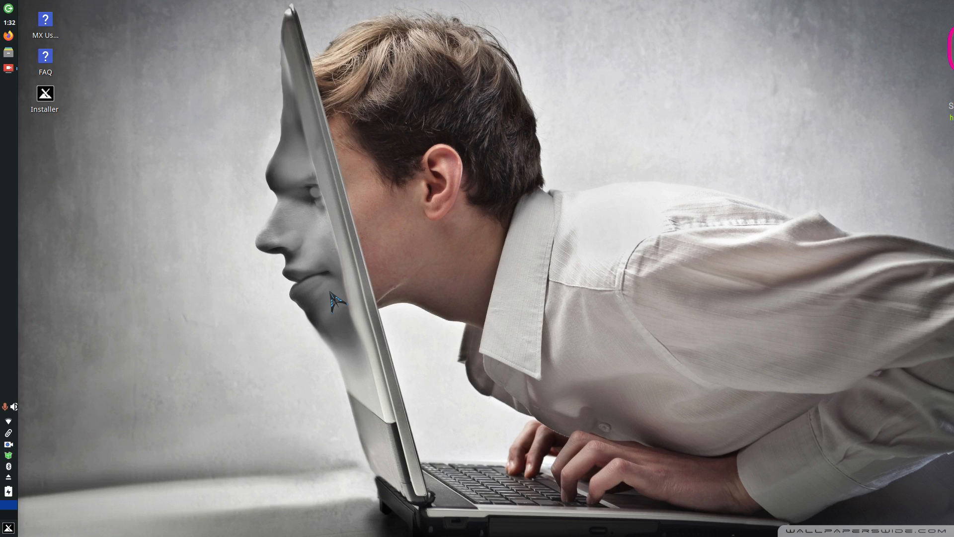
{"action": "left_click", "coordinate": [15, 50]}
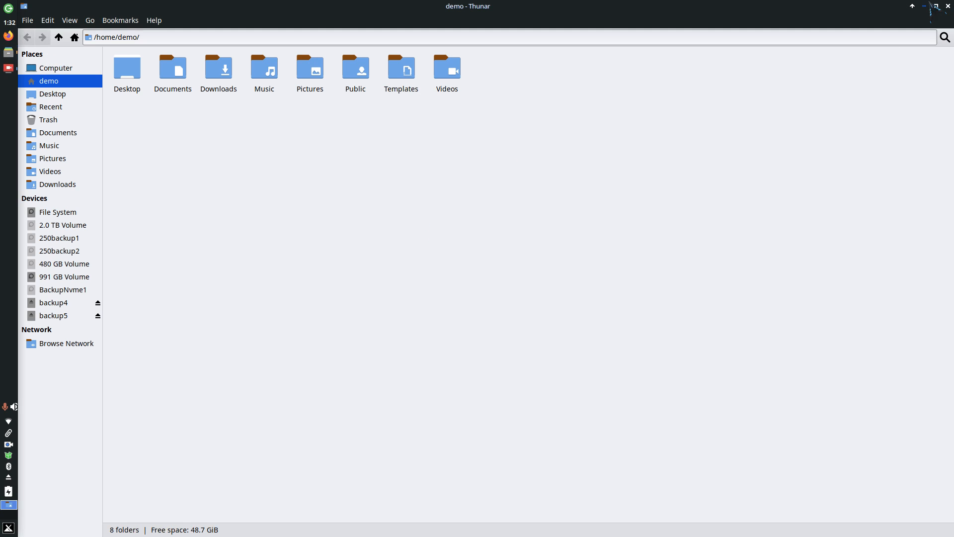
{"action": "left_click", "coordinate": [937, 7]}
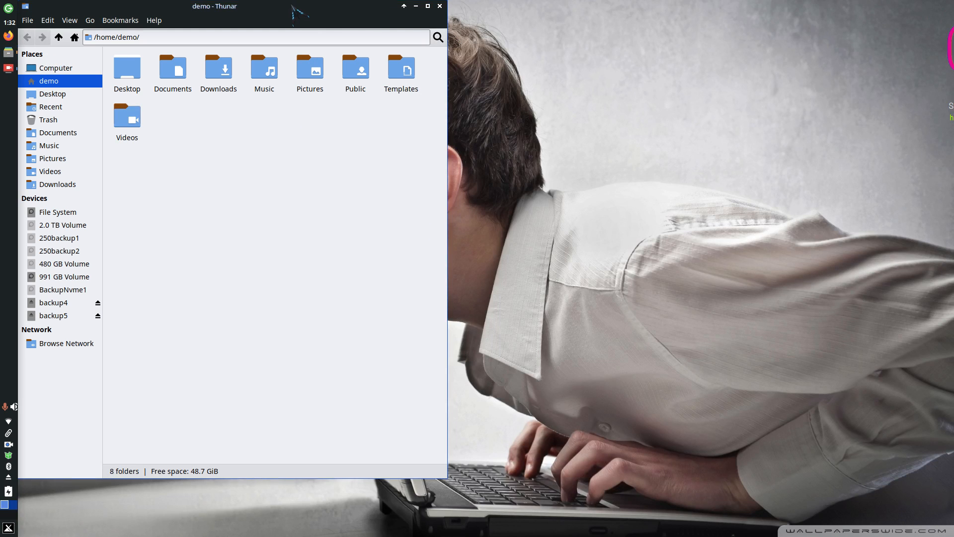
{"action": "left_click_drag", "start_coordinate": [292, 6], "coordinate": [721, 25]}
Step: Browse the backup4 volume, and open the home/t folder on the 991 GB Volume
{"action": "left_click", "coordinate": [496, 324]}
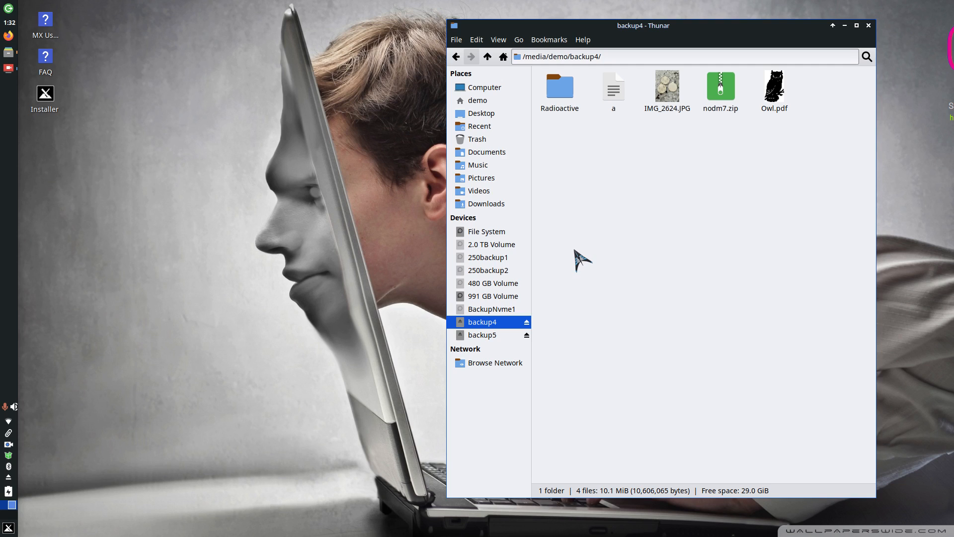
{"action": "left_click", "coordinate": [516, 297]}
{"action": "double_click", "coordinate": [778, 92]}
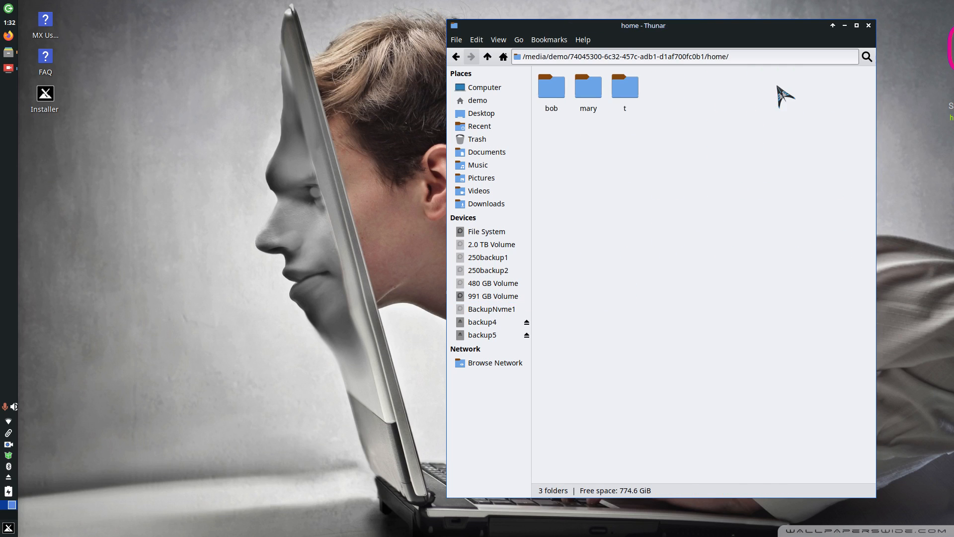
{"action": "double_click", "coordinate": [623, 85]}
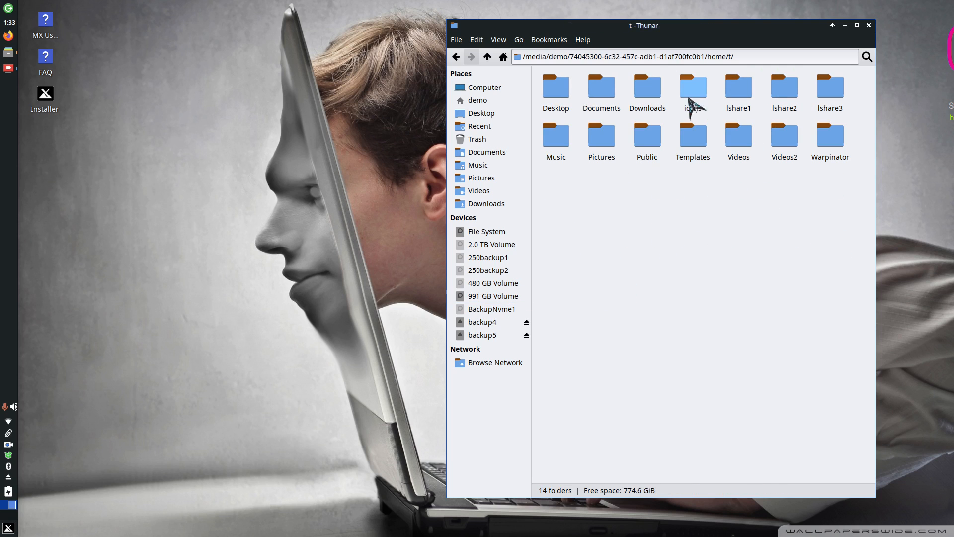
Step: View the general properties of the Pictures folder inside home/t, including its size and content, and close them
{"action": "right_click", "coordinate": [597, 127]}
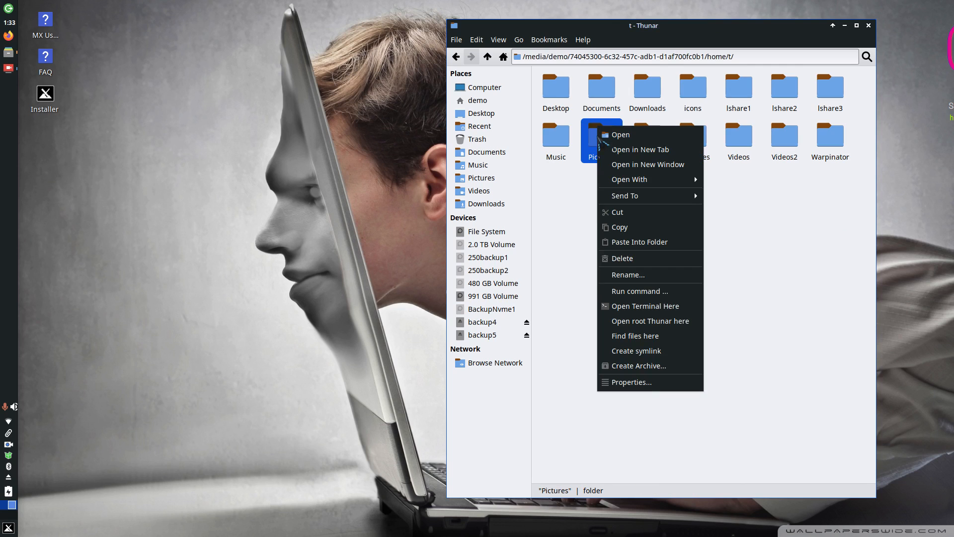
{"action": "left_click", "coordinate": [653, 382]}
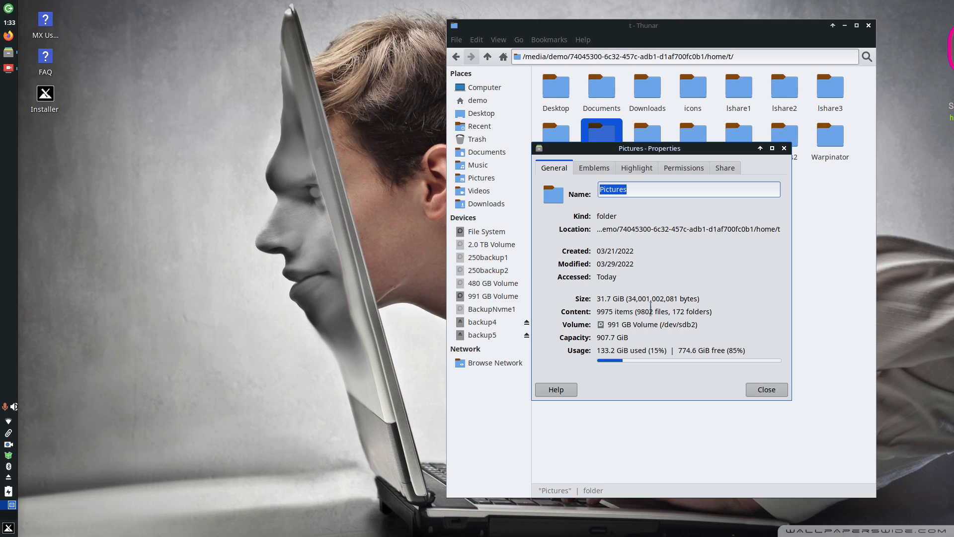
{"action": "left_click", "coordinate": [766, 390]}
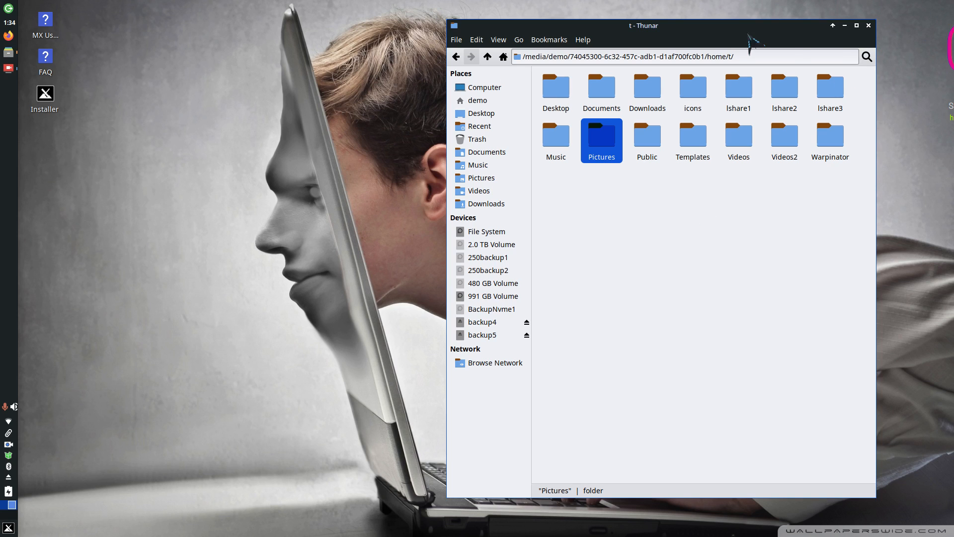
Step: View the About information for Thunar, highlight the words "Xfce Desktop Environment", and close the dialog and the file manager
{"action": "left_click", "coordinate": [583, 40]}
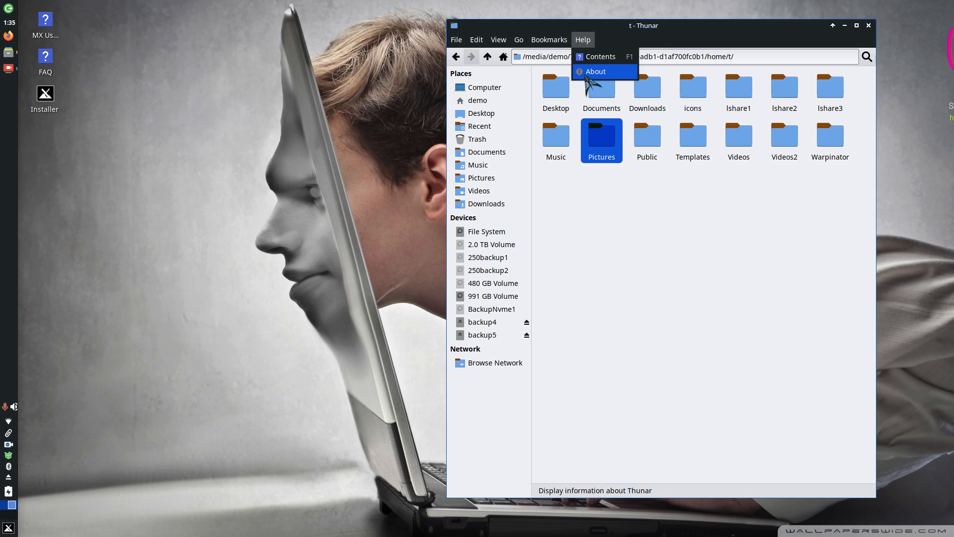
{"action": "left_click", "coordinate": [586, 70]}
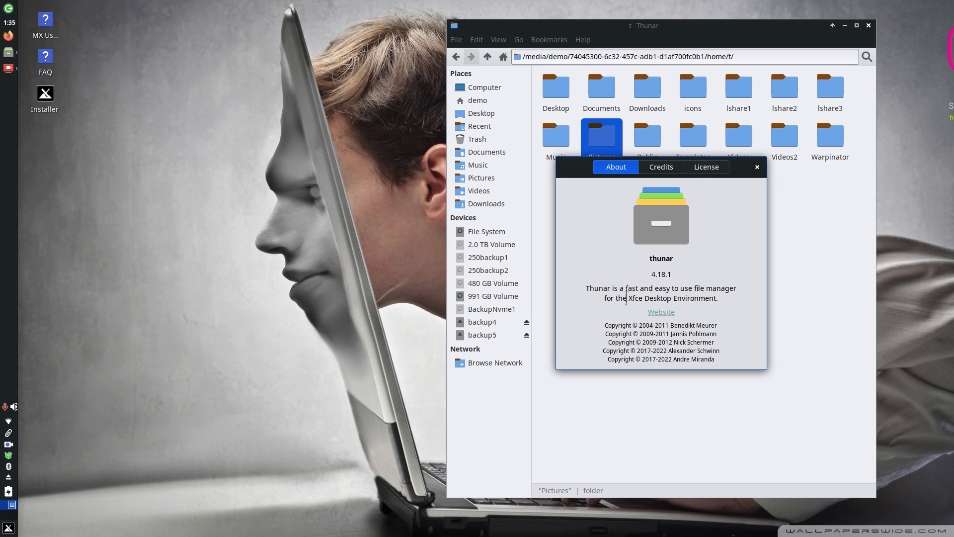
{"action": "left_click_drag", "start_coordinate": [626, 299], "coordinate": [716, 299]}
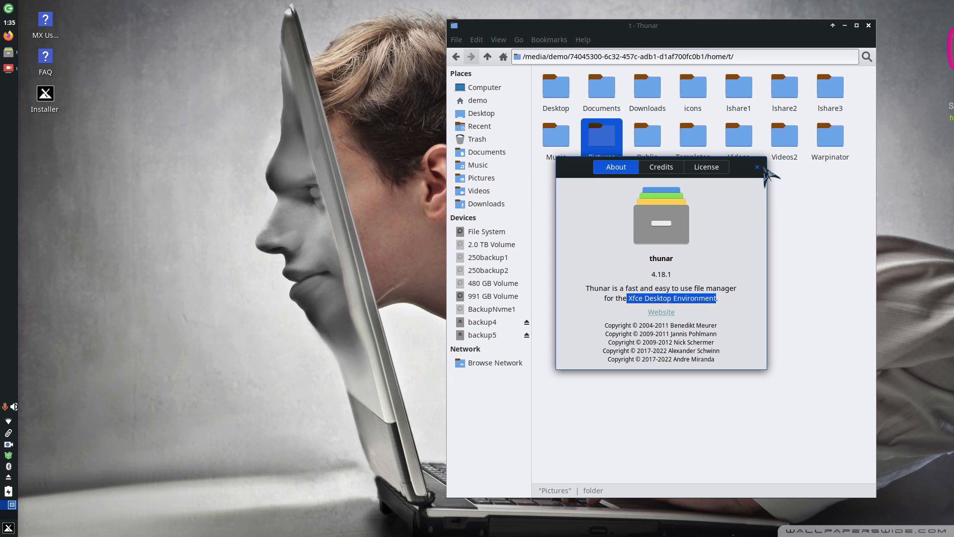
{"action": "left_click", "coordinate": [758, 167]}
{"action": "left_click", "coordinate": [869, 25]}
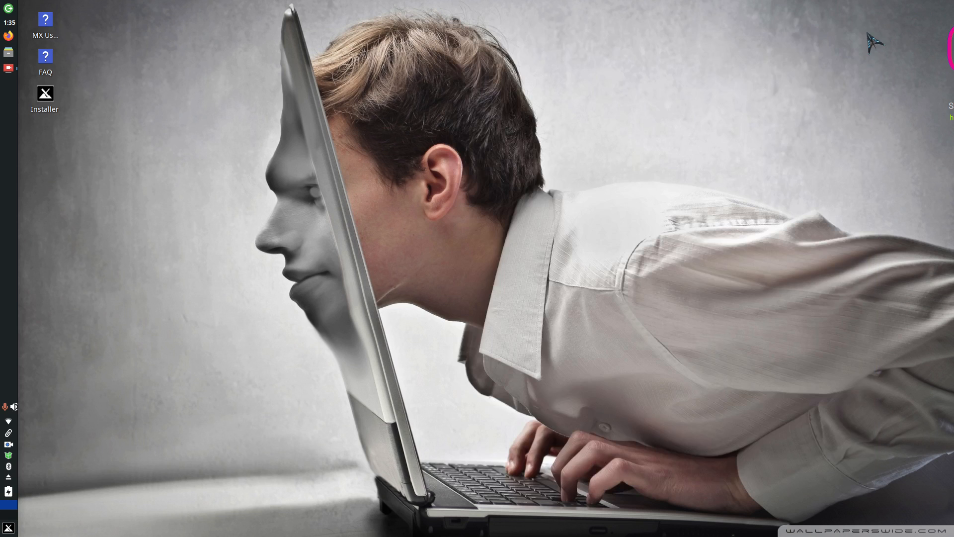
Step: Look through the application categories of the Whisker Menu, including Multimedia, and close the menu
{"action": "left_click", "coordinate": [14, 532]}
{"action": "mouse_move", "coordinate": [233, 450]}
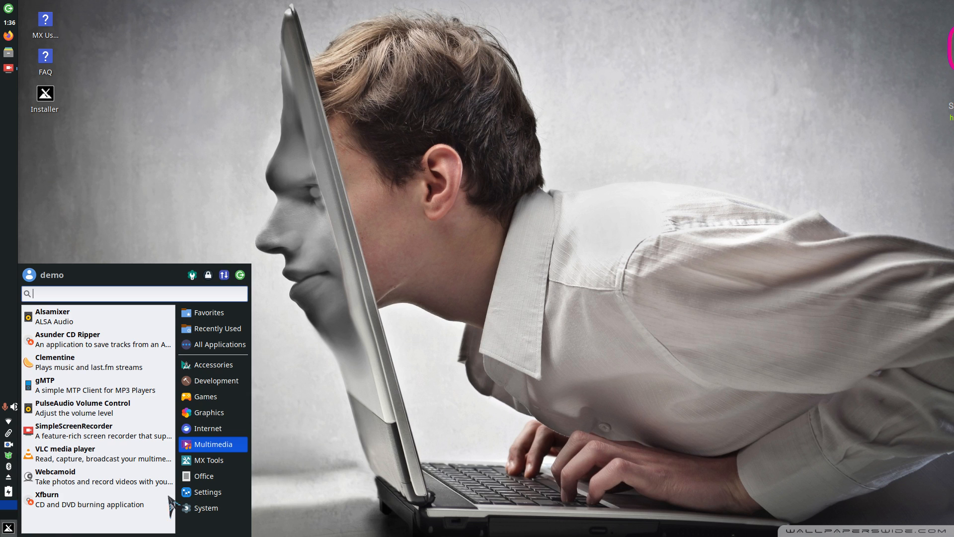
{"action": "left_click", "coordinate": [328, 448]}
Step: Enable the Shut Down command in the Whisker Menu properties, and check the menu for its shut-down control
{"action": "right_click", "coordinate": [8, 528]}
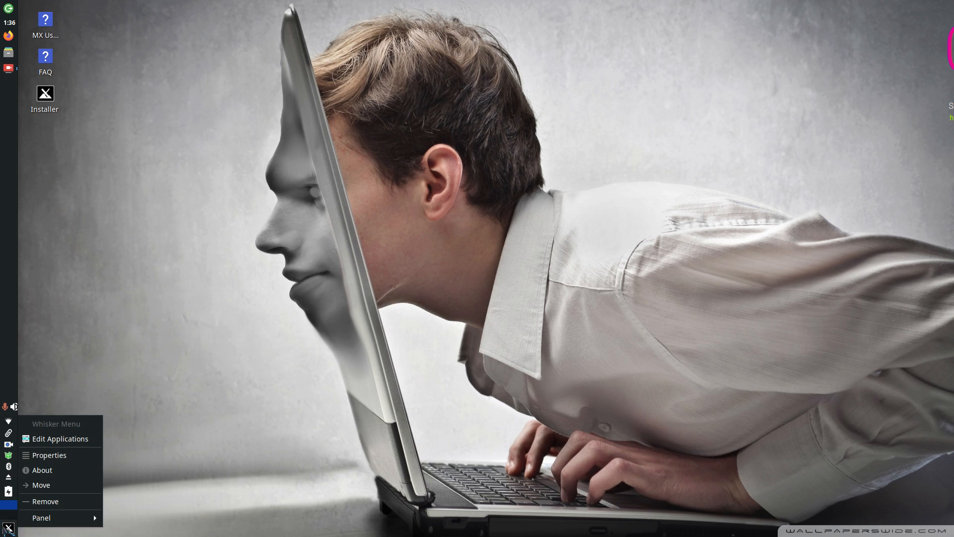
{"action": "left_click", "coordinate": [64, 455]}
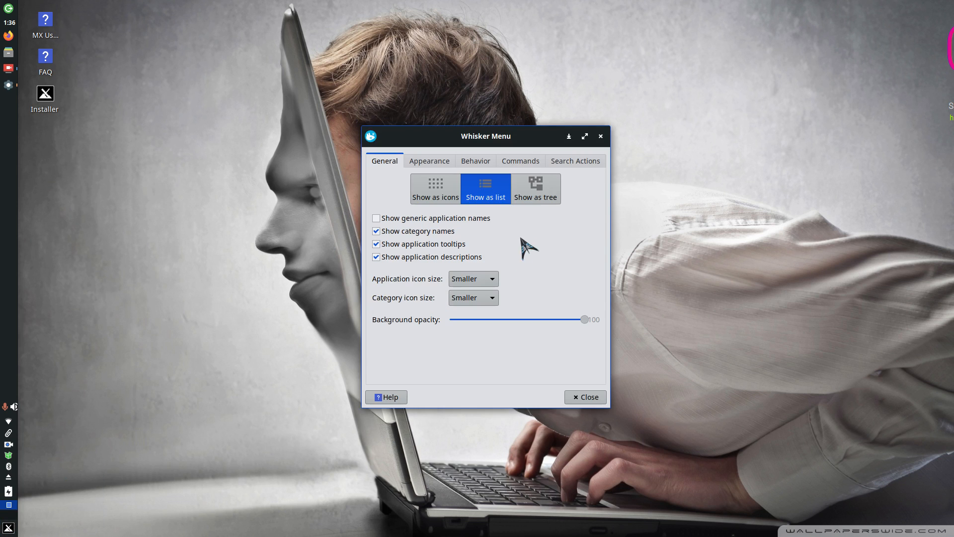
{"action": "left_click", "coordinate": [520, 160]}
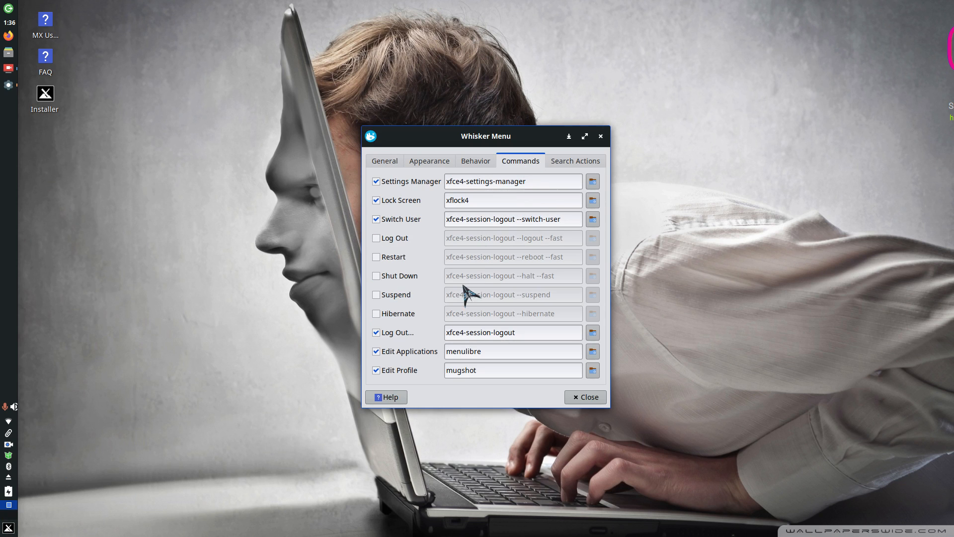
{"action": "left_click", "coordinate": [377, 277]}
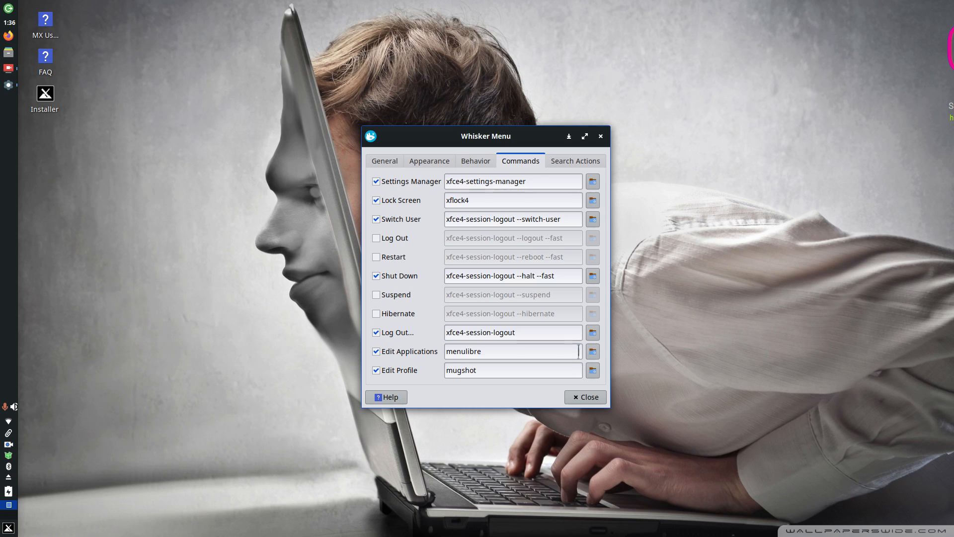
{"action": "left_click", "coordinate": [590, 397]}
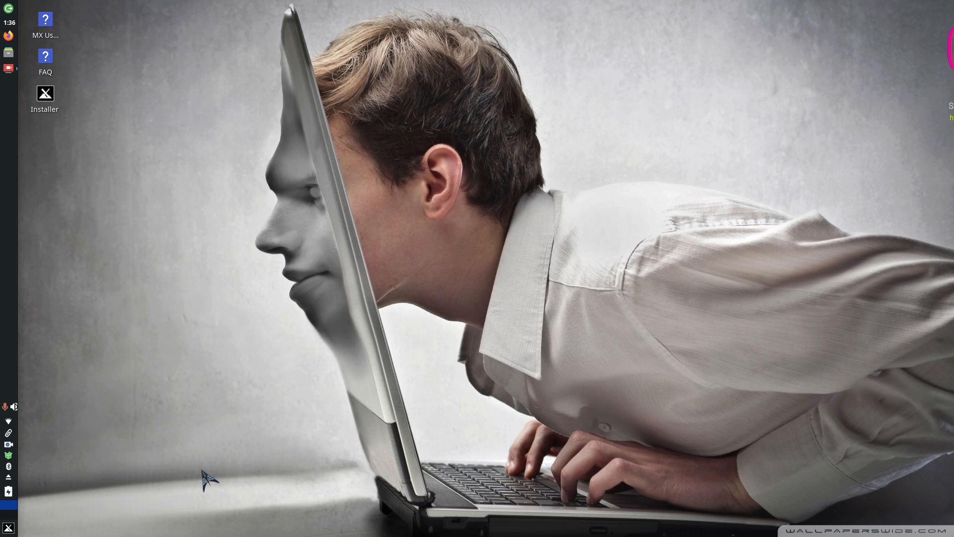
{"action": "left_click", "coordinate": [9, 528]}
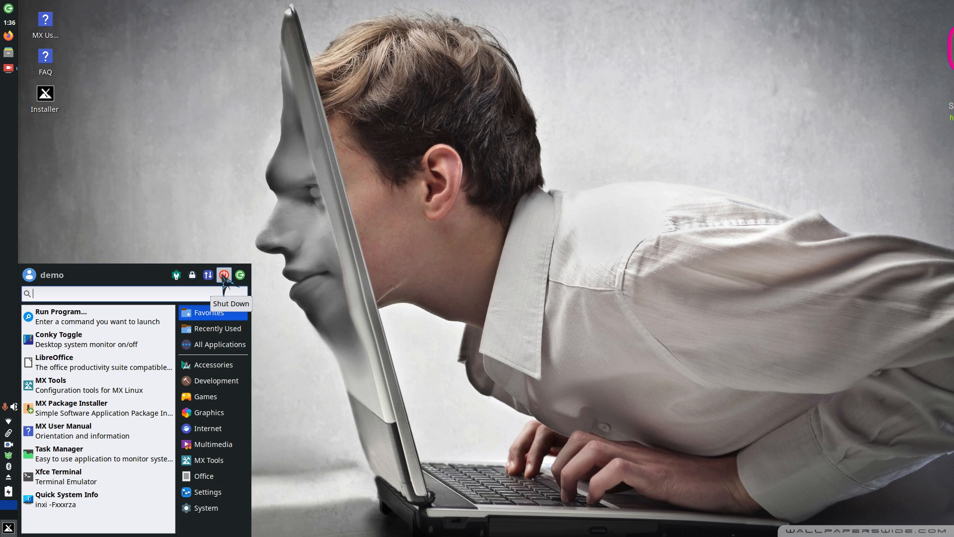
{"action": "left_click", "coordinate": [104, 99]}
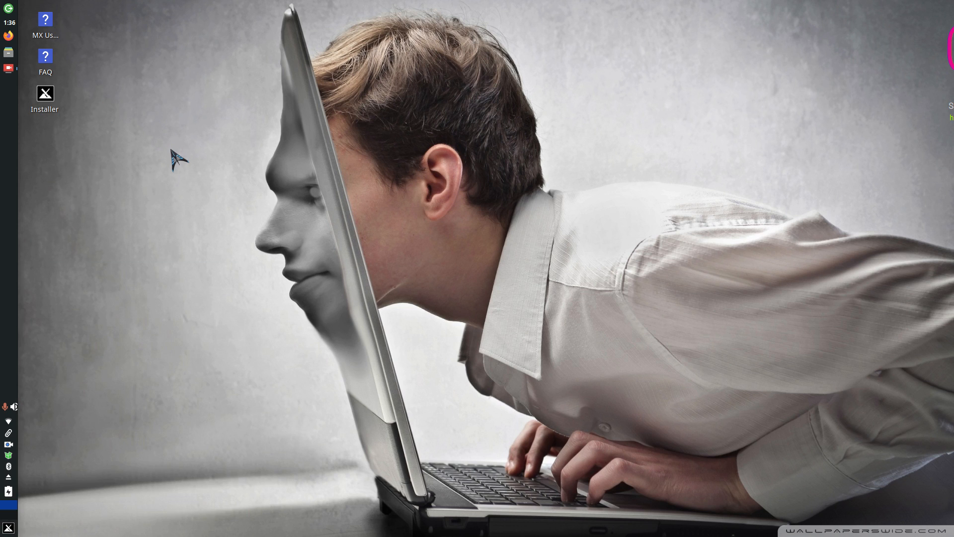